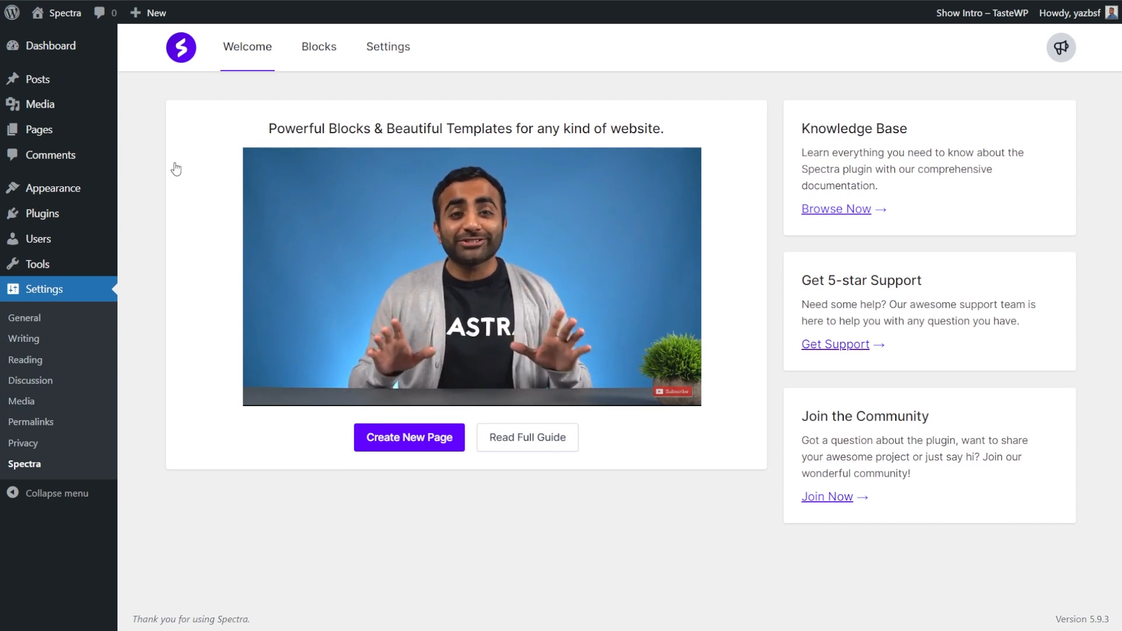
Step: Examine the full list of Spectra blocks, switching the Post Carousel block off and back on
click(311, 61)
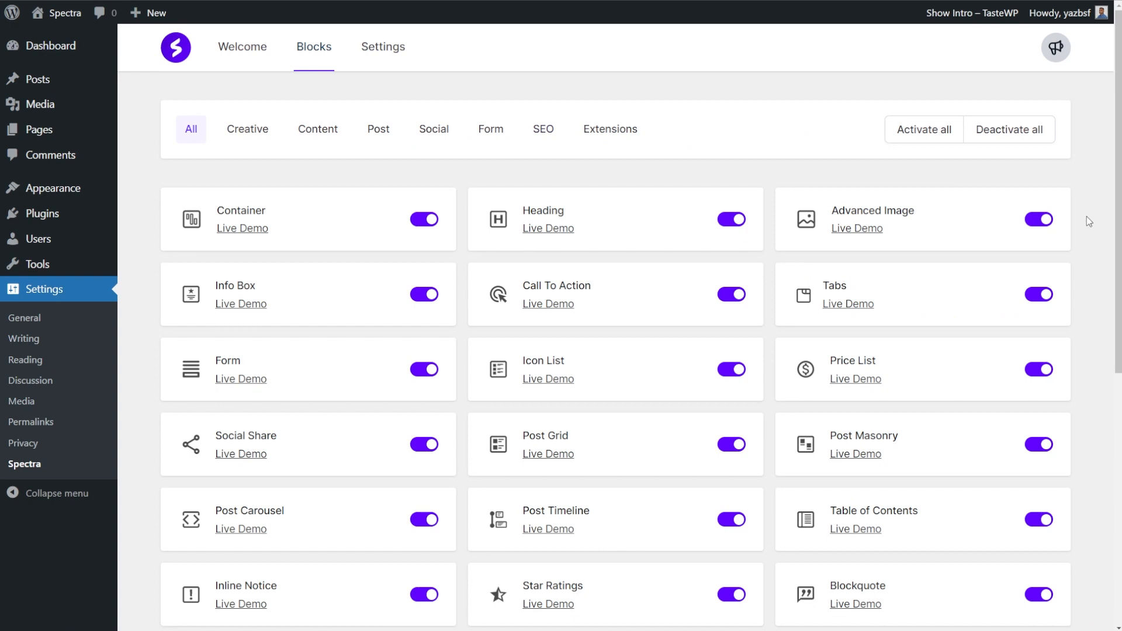
scroll(1085, 216, down, 2)
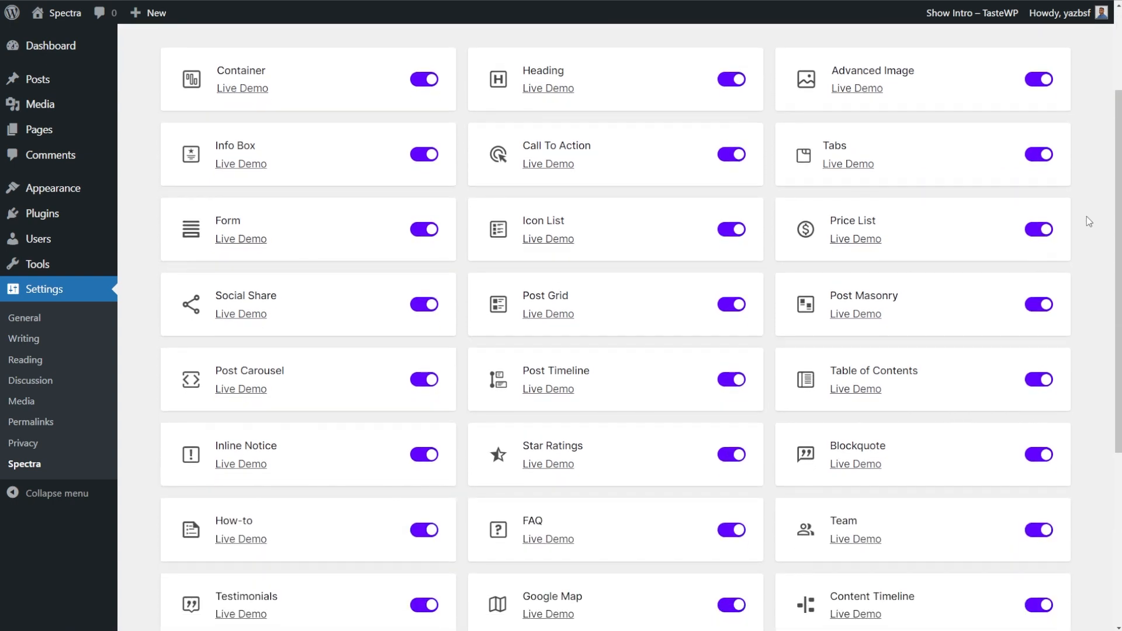
scroll(1086, 222, down, 3)
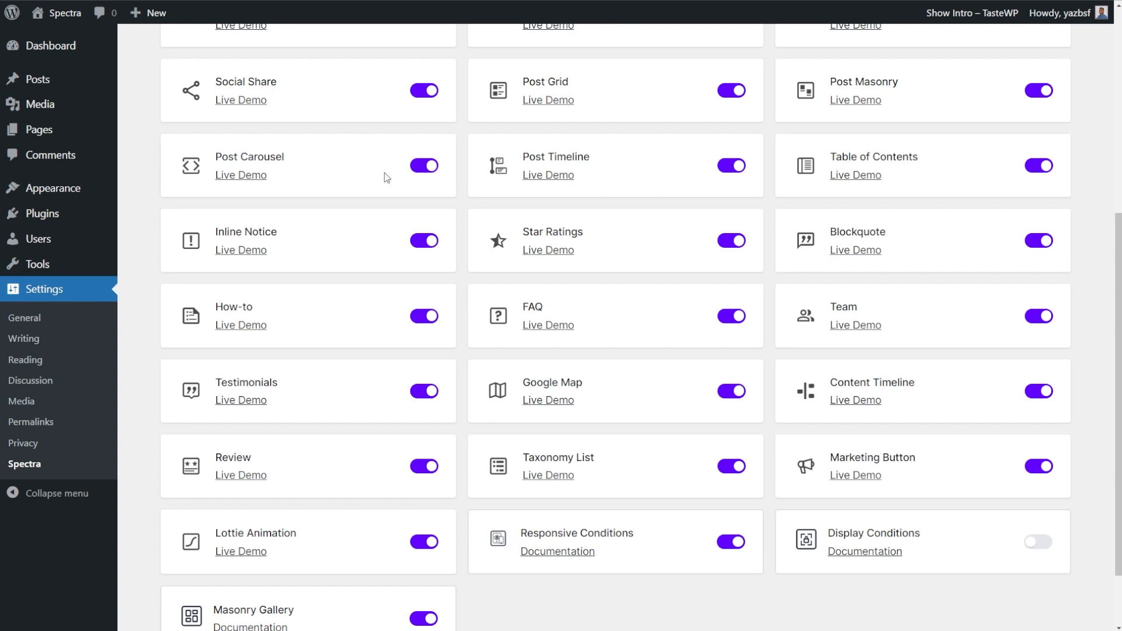
click(429, 169)
click(430, 168)
scroll(433, 175, up, 6)
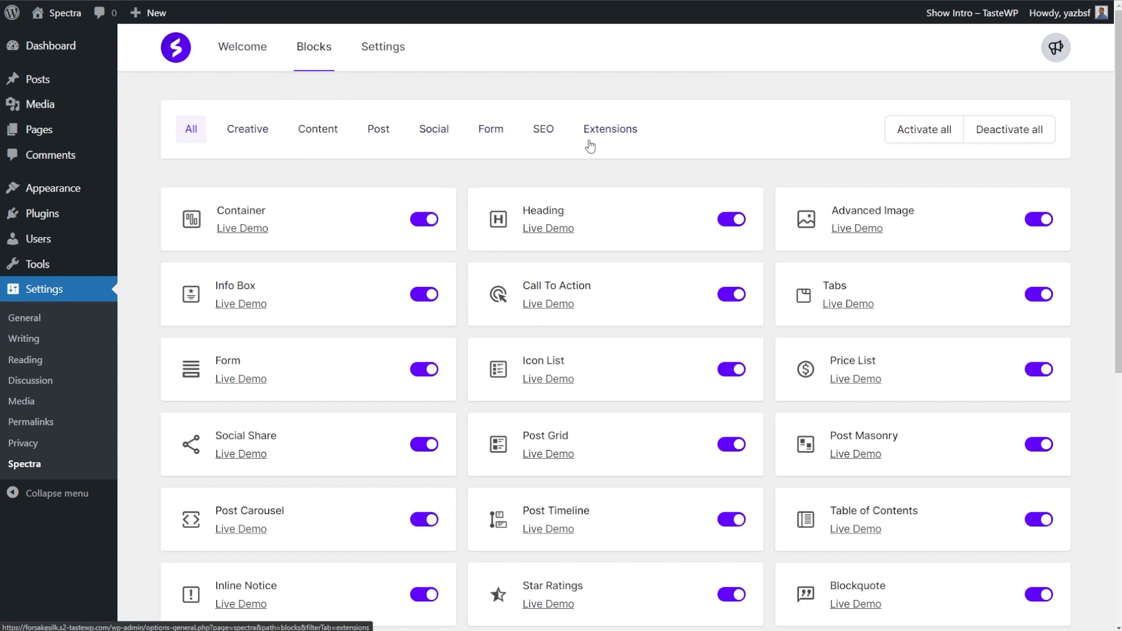
Step: Filter the Spectra blocks by the Post, Content and Social categories in turn
click(381, 140)
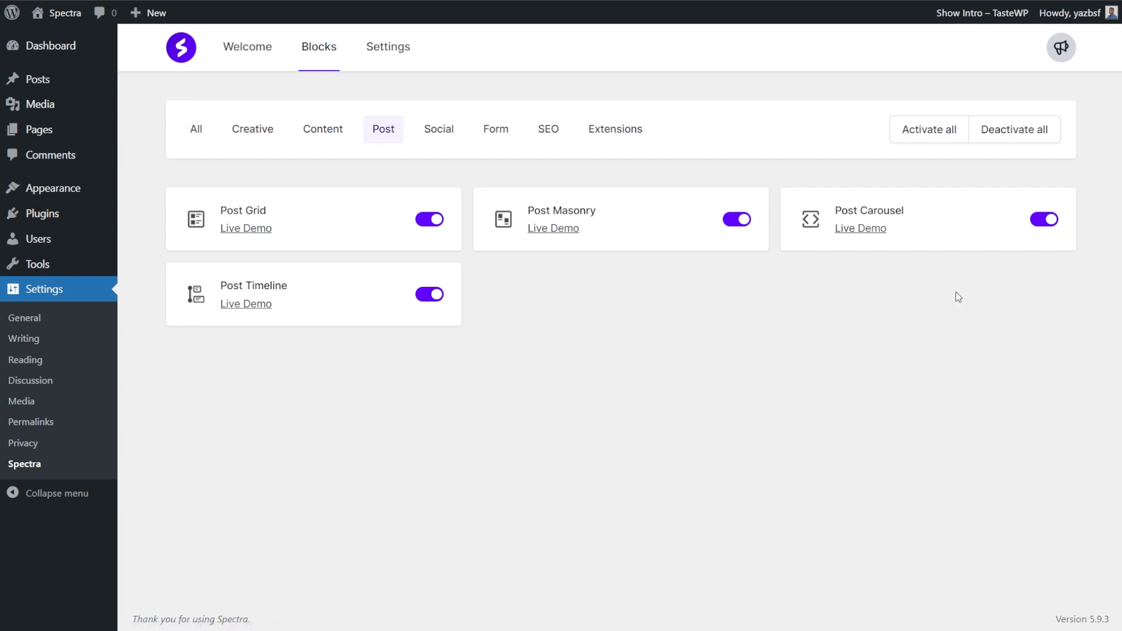
click(326, 138)
click(437, 139)
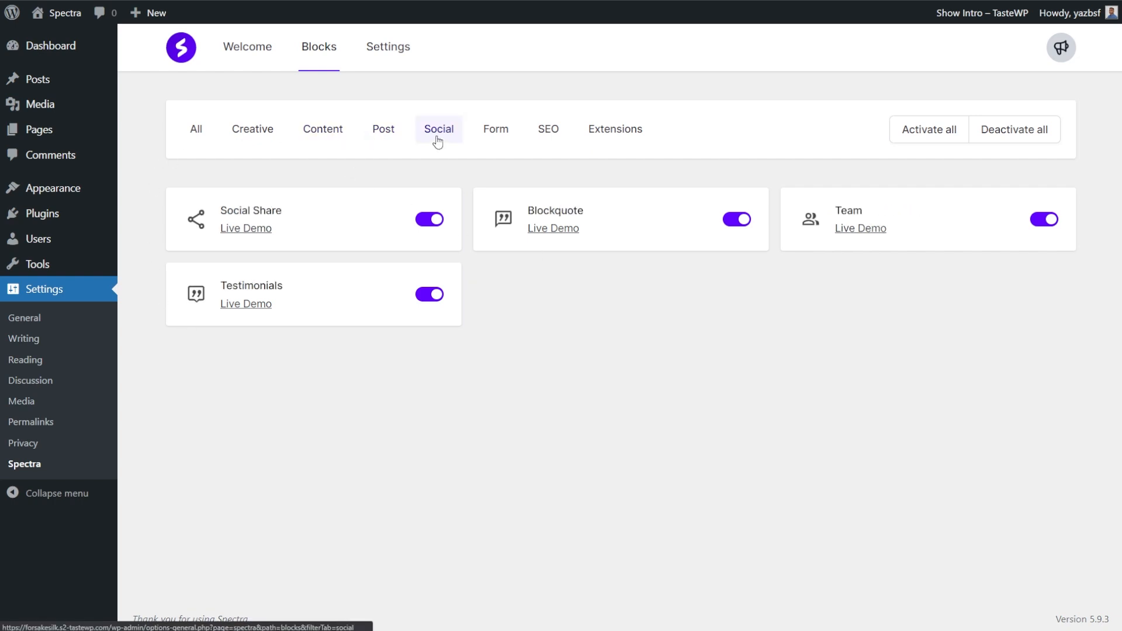
Step: Review the Spectra settings for editor options, asset generation, templates, version control, performance and coming soon mode
click(402, 53)
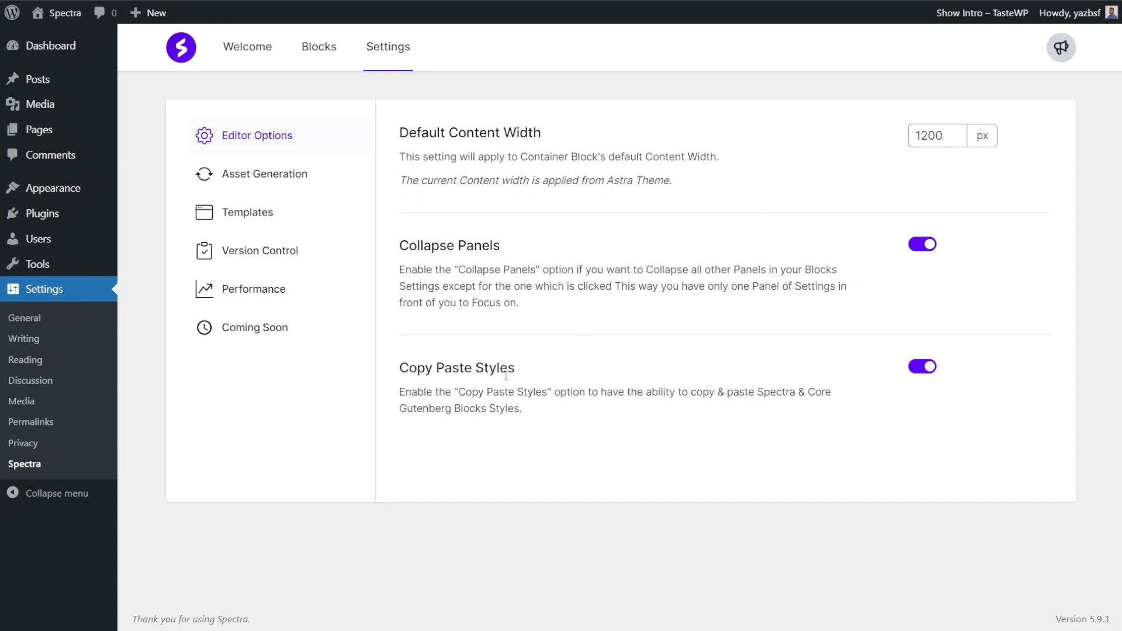
click(287, 182)
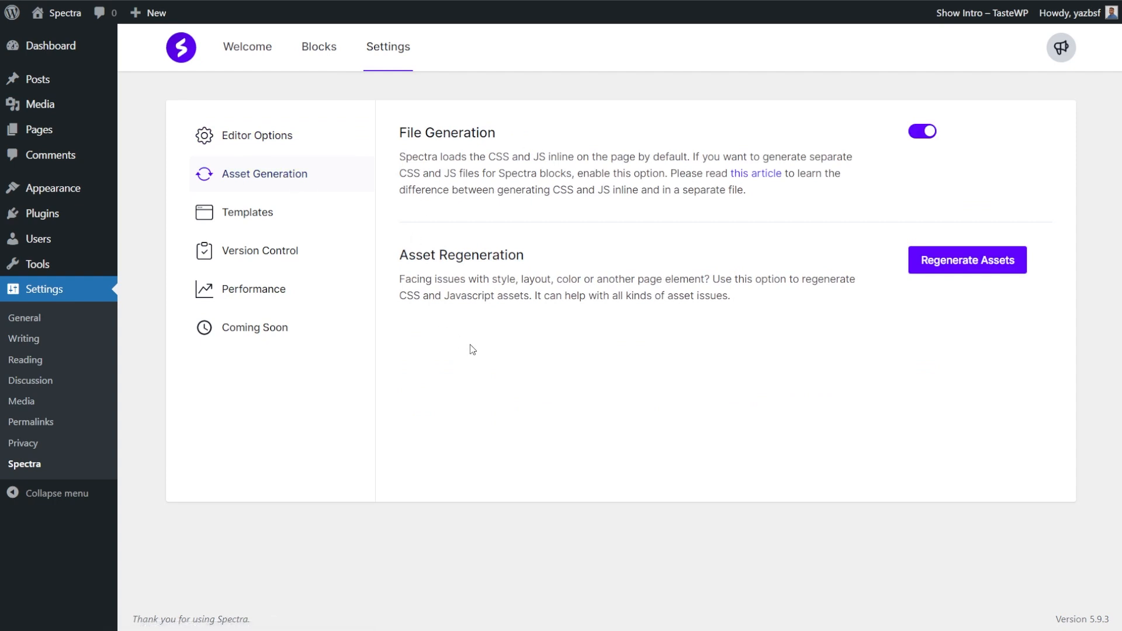
click(289, 215)
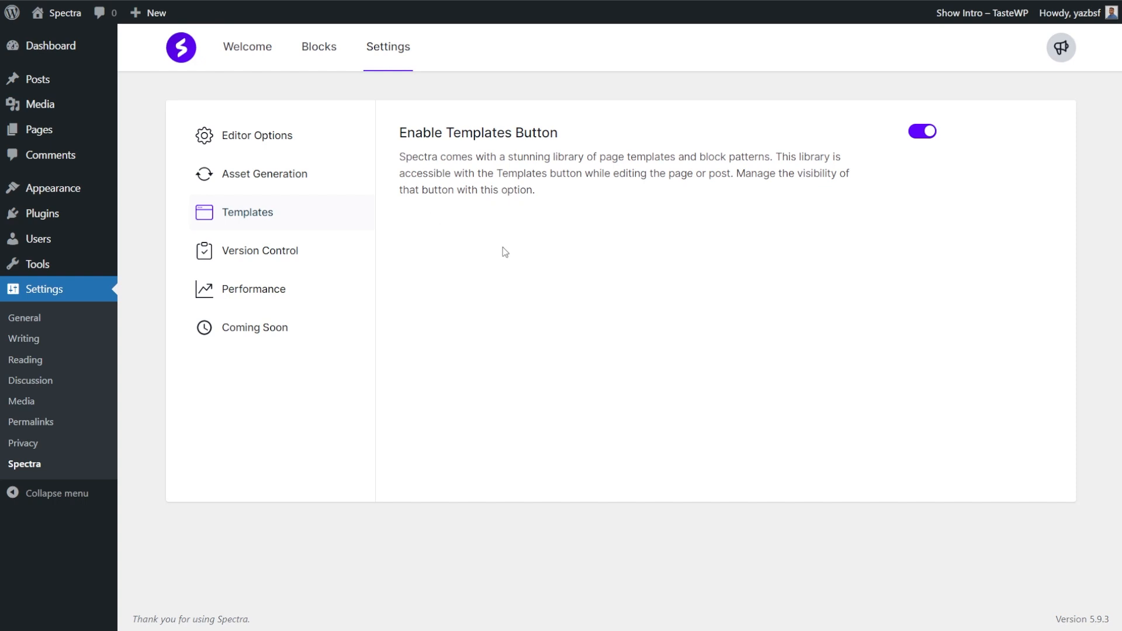
click(301, 253)
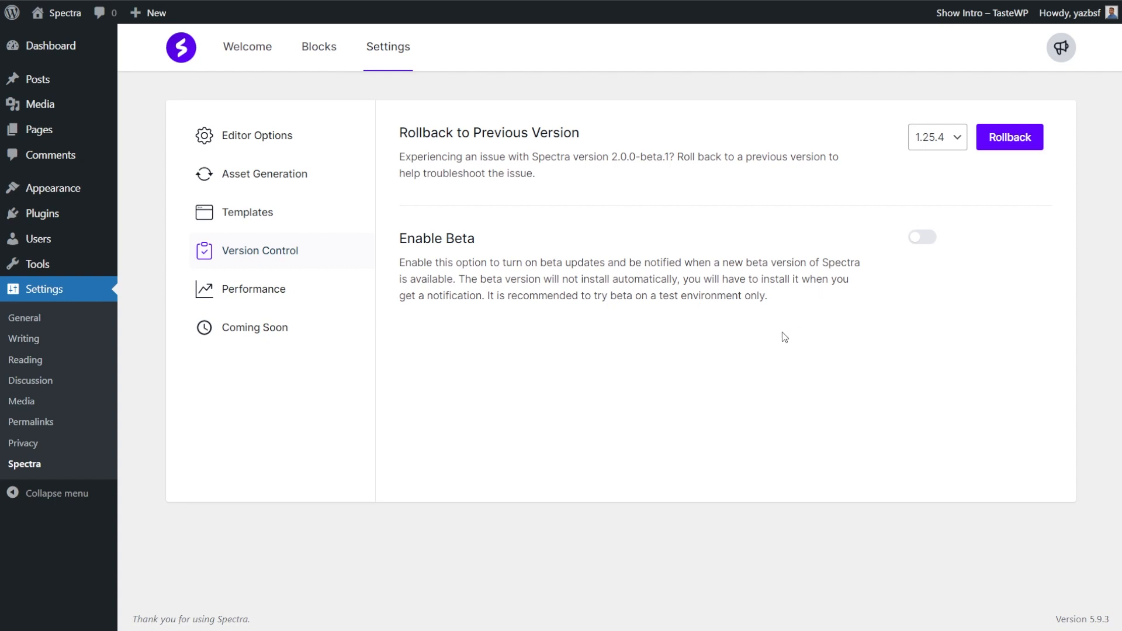
click(298, 293)
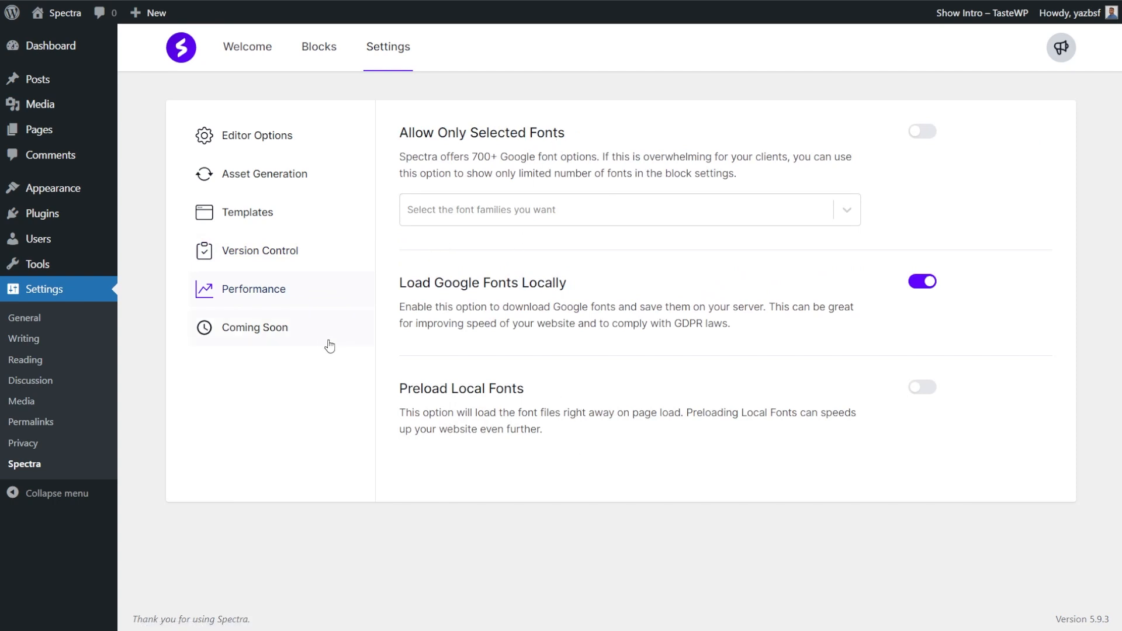
click(304, 334)
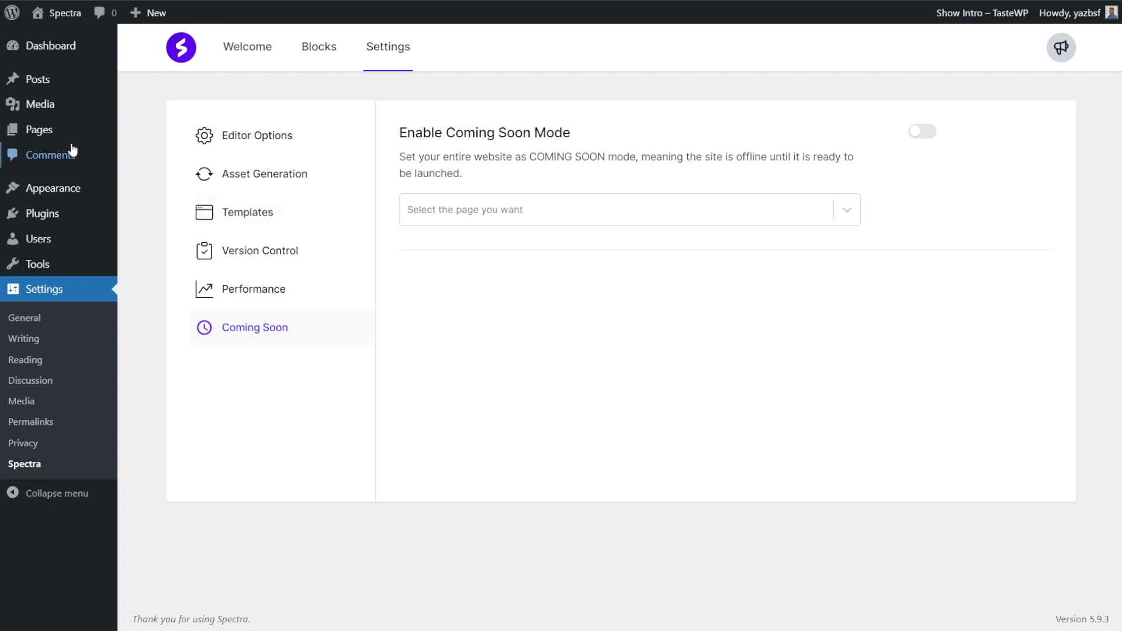
Step: Create a new page and title it "Spectra Test"
mouse_move(68, 140)
click(151, 153)
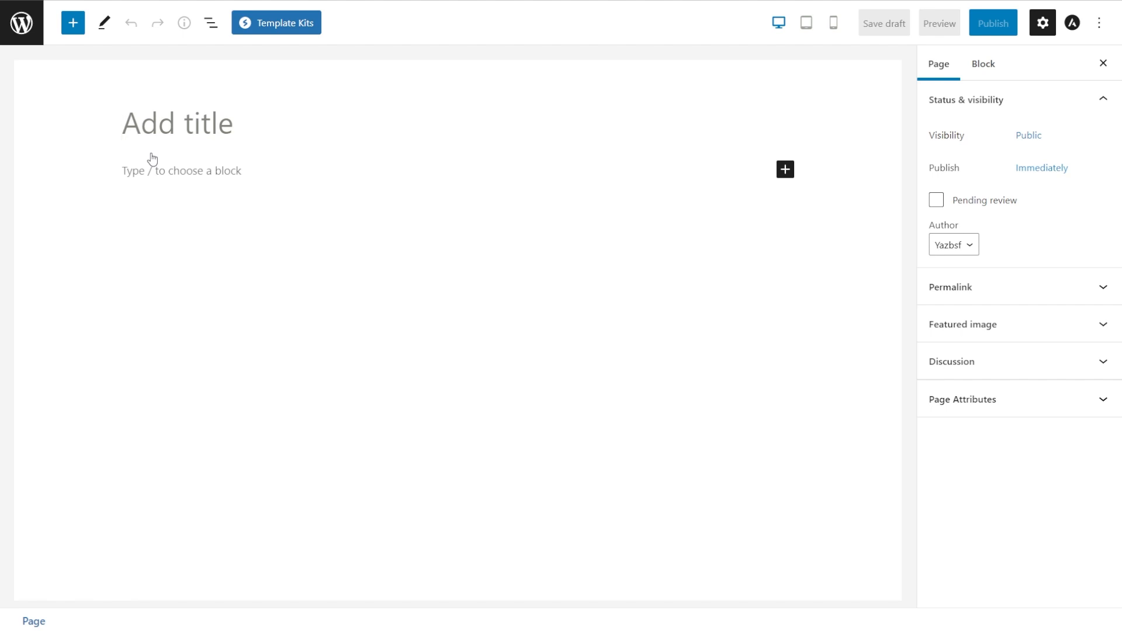
text(Spectra Test)
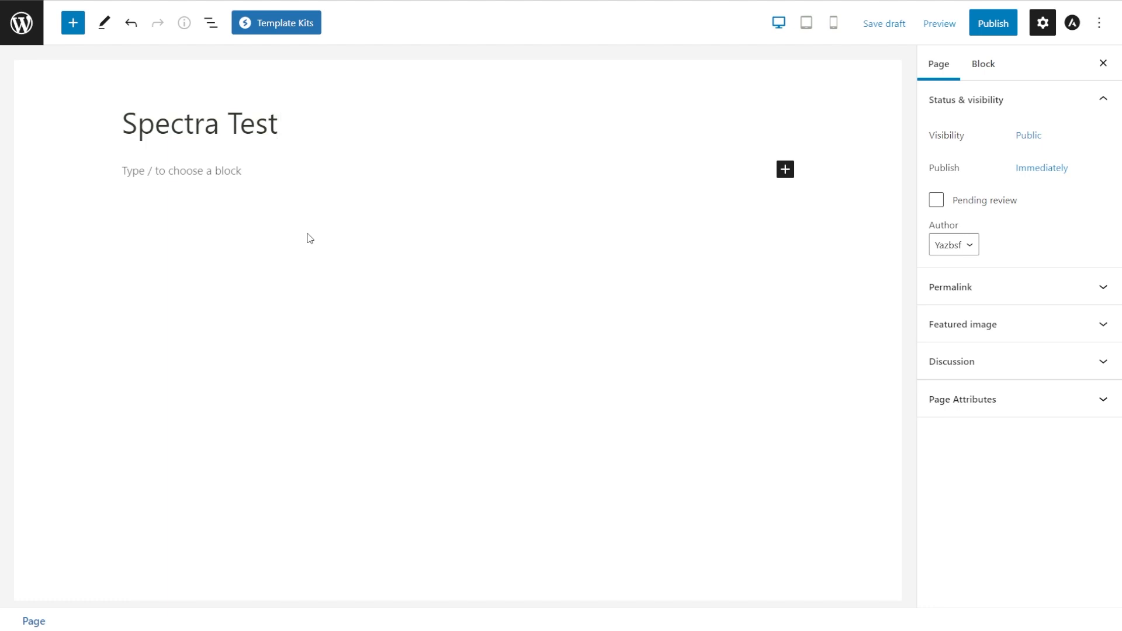
Step: Insert a Spectra Container block below the page title with the single-column layout
click(73, 30)
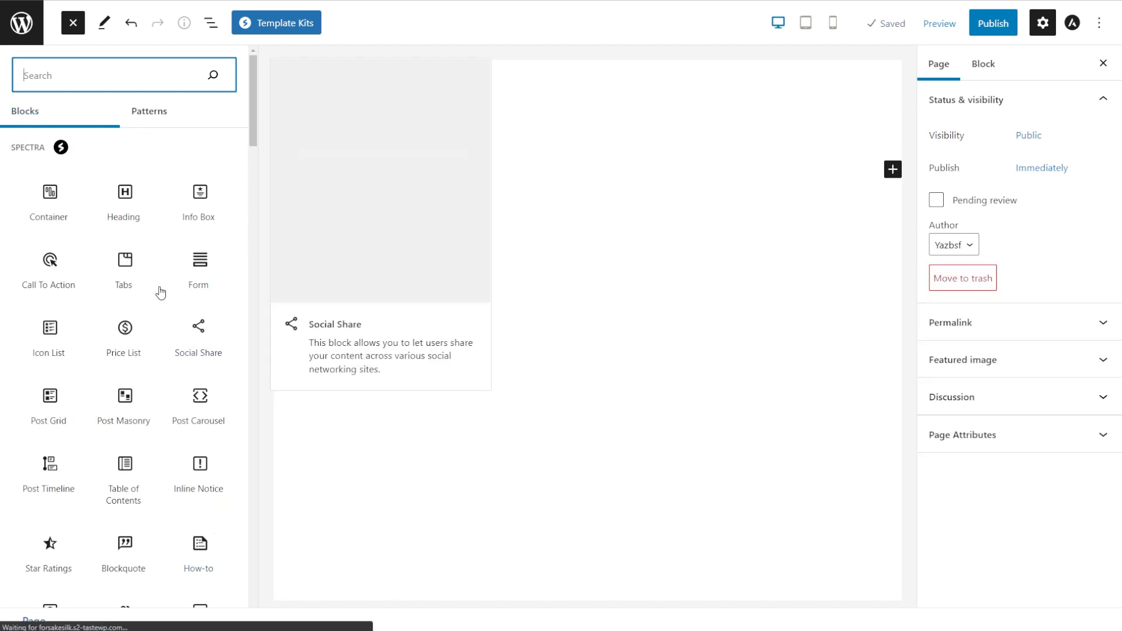
click(54, 200)
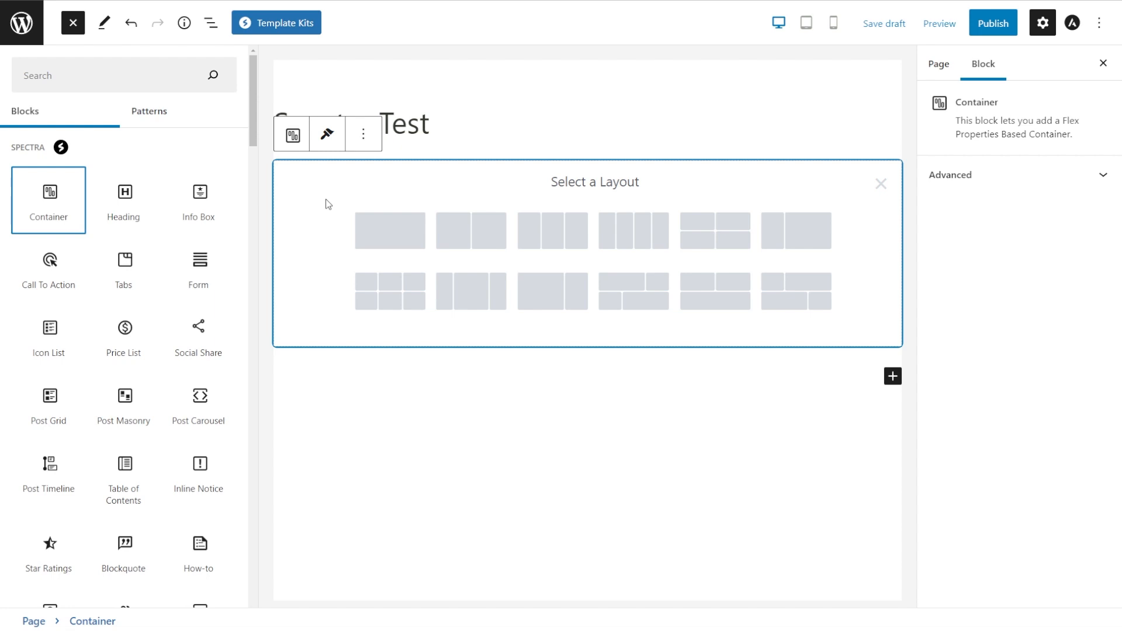
click(406, 243)
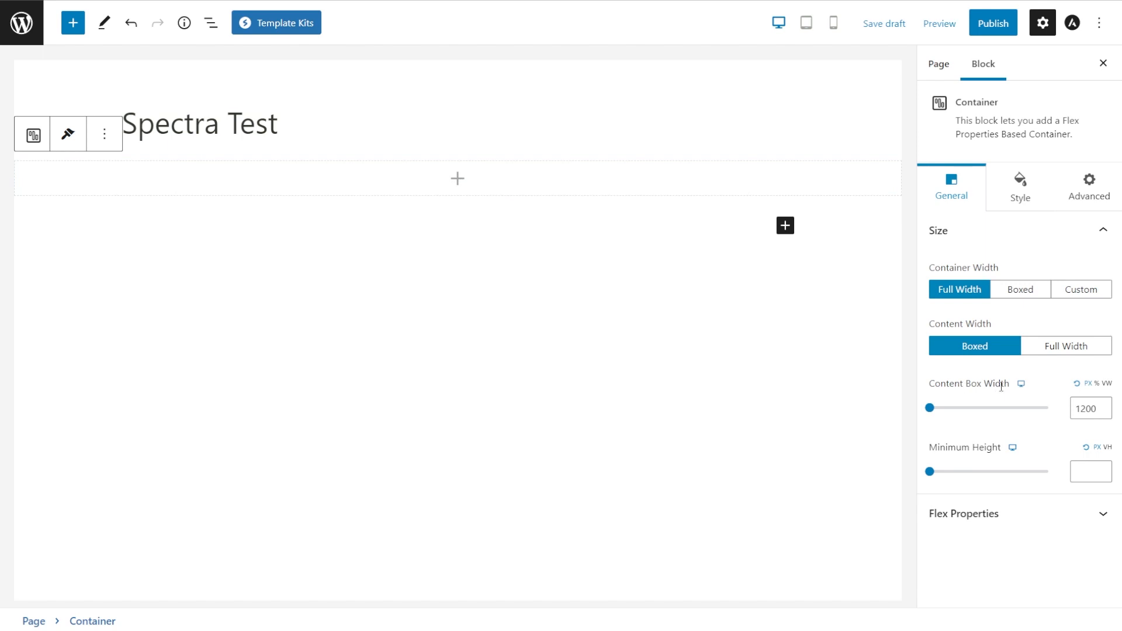
Step: Set the container's content box width to 860 px and its minimum height to 720 px
double_click(1088, 408)
text(860)
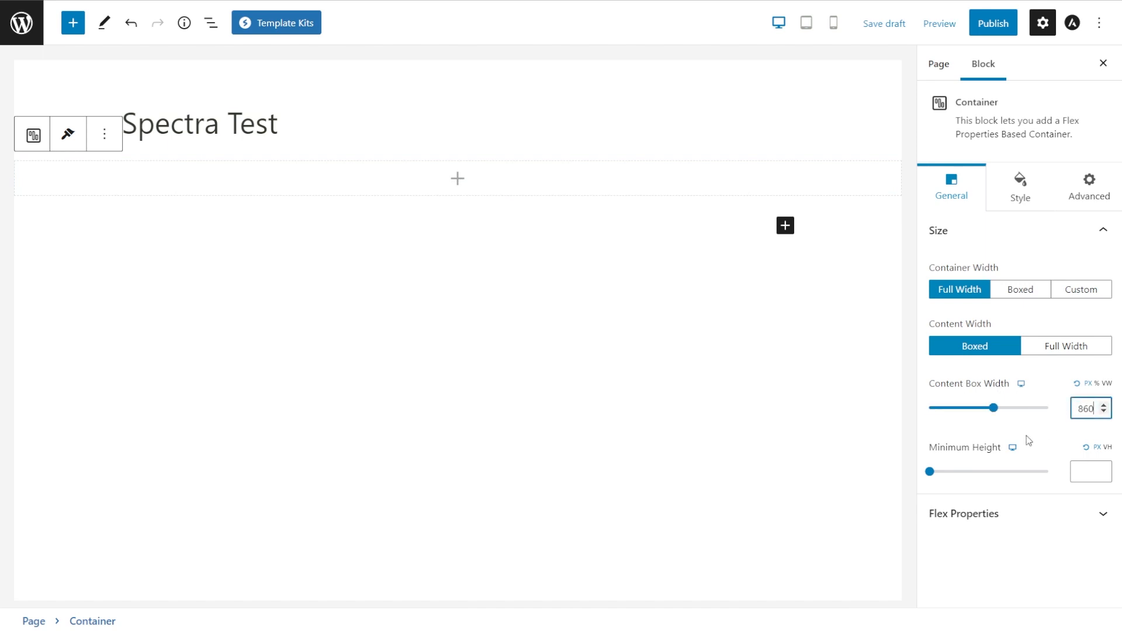
drag(929, 472, 966, 476)
double_click(1084, 473)
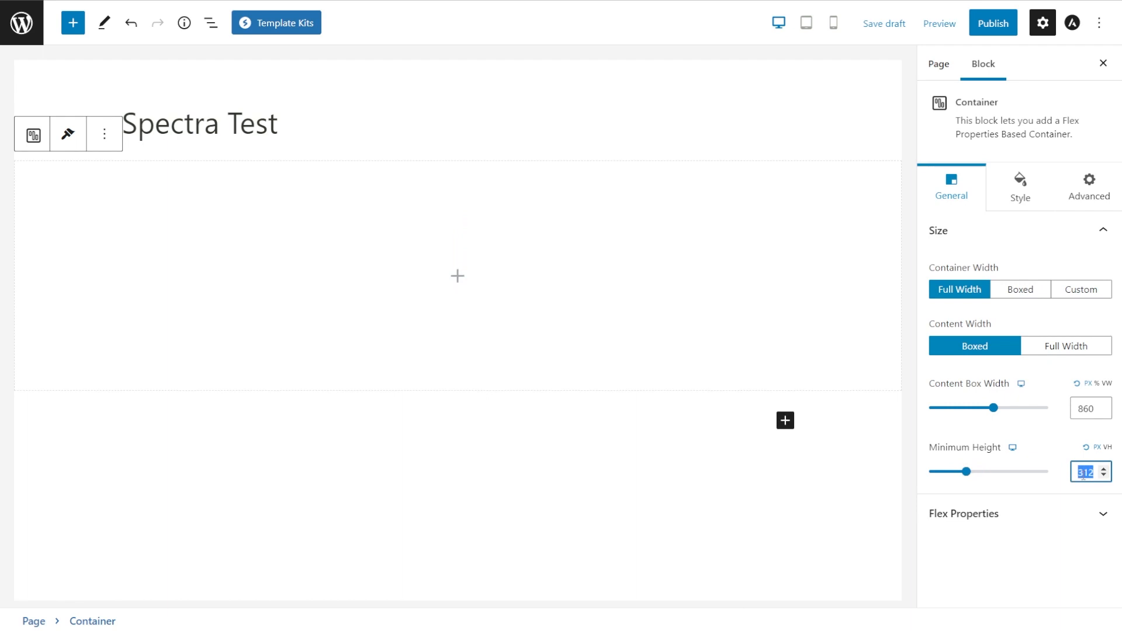
text(720)
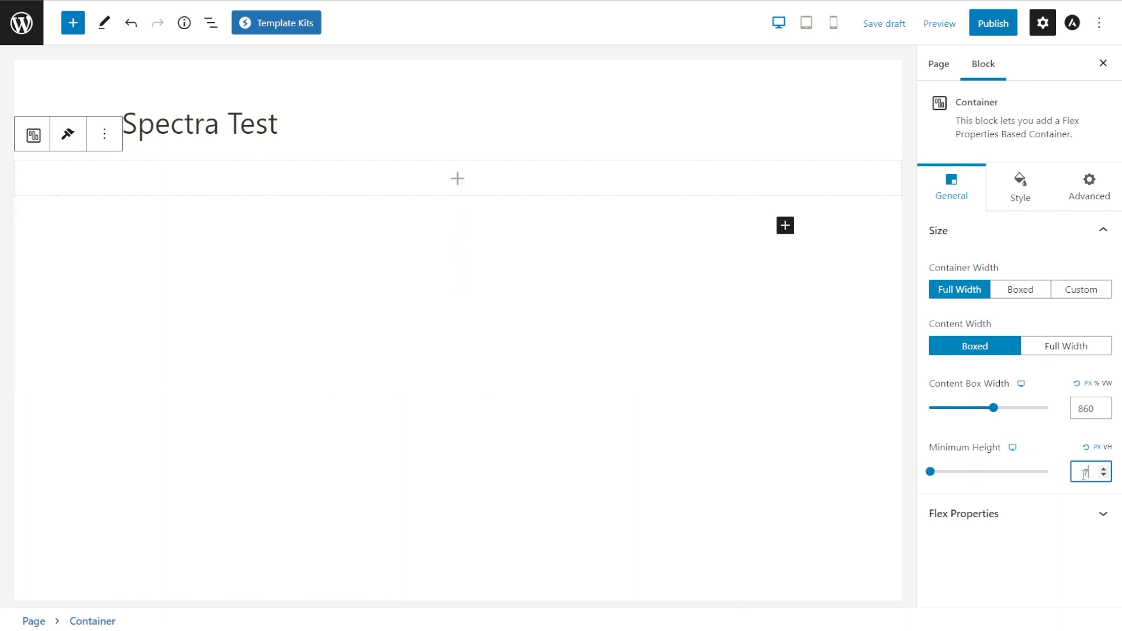
scroll(612, 344, down, 2)
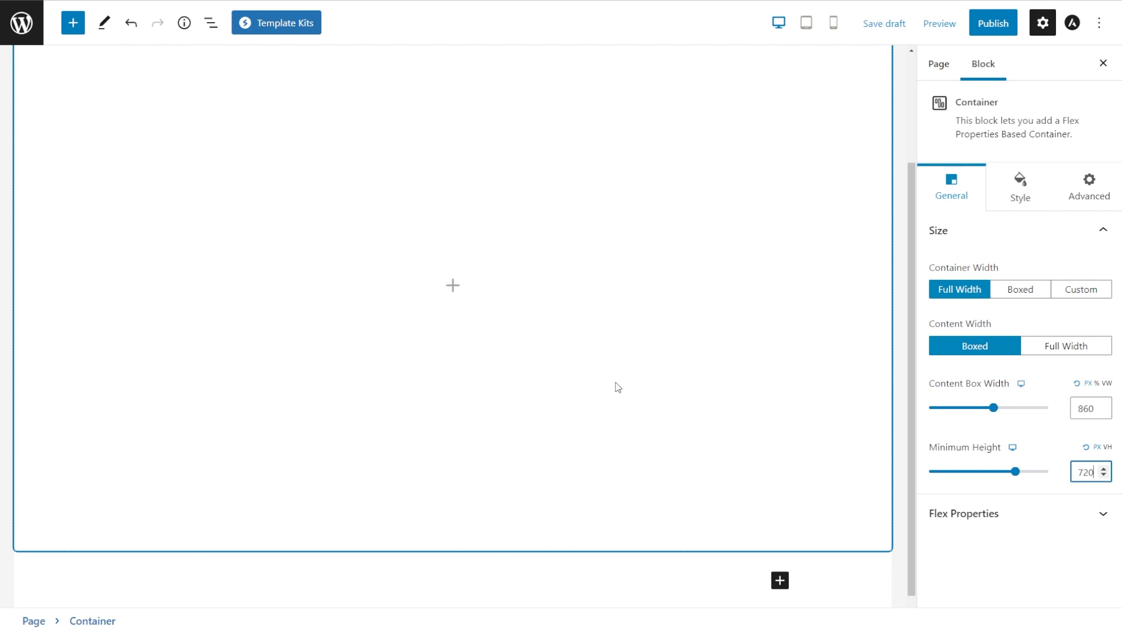
scroll(615, 383, up, 2)
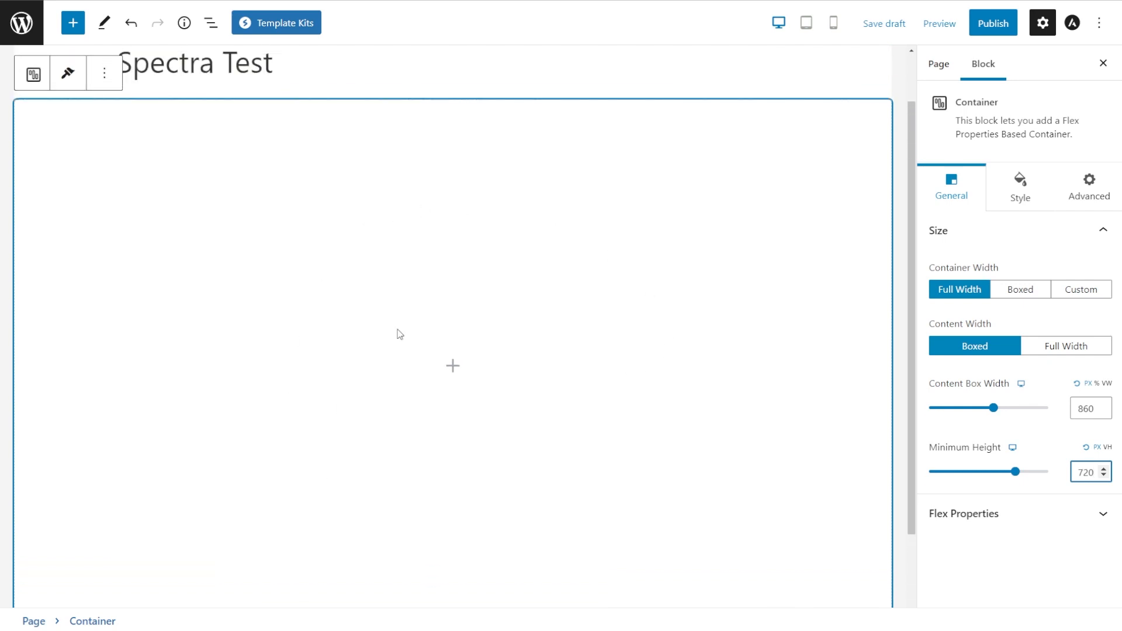
Step: Search for "call to action" and add the Call To Action block inside the container
click(454, 368)
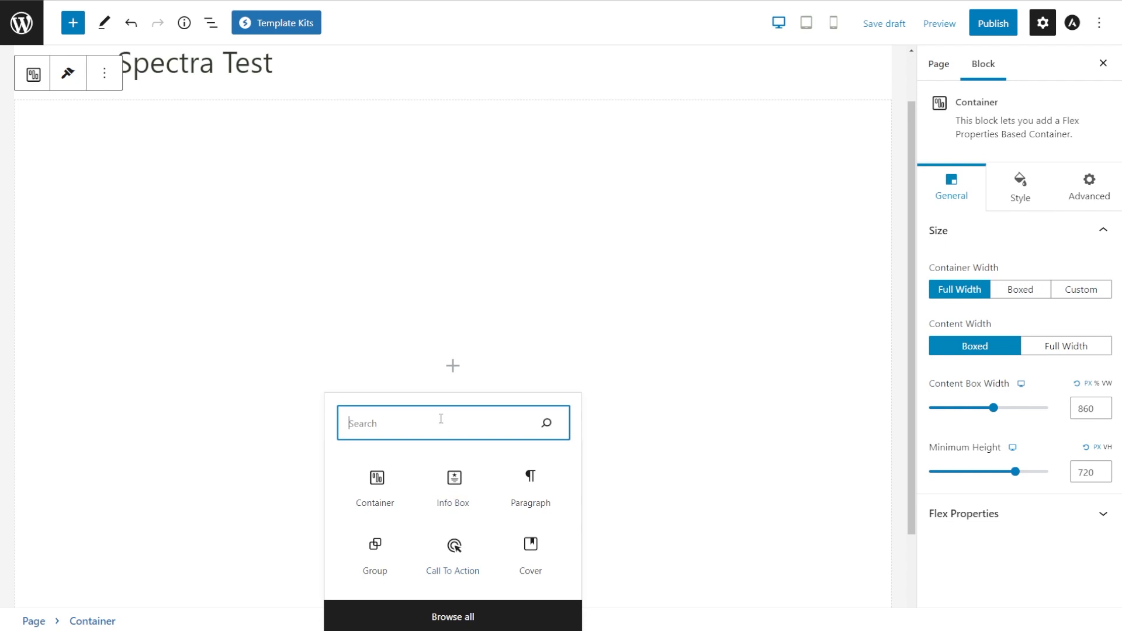
text(call to action)
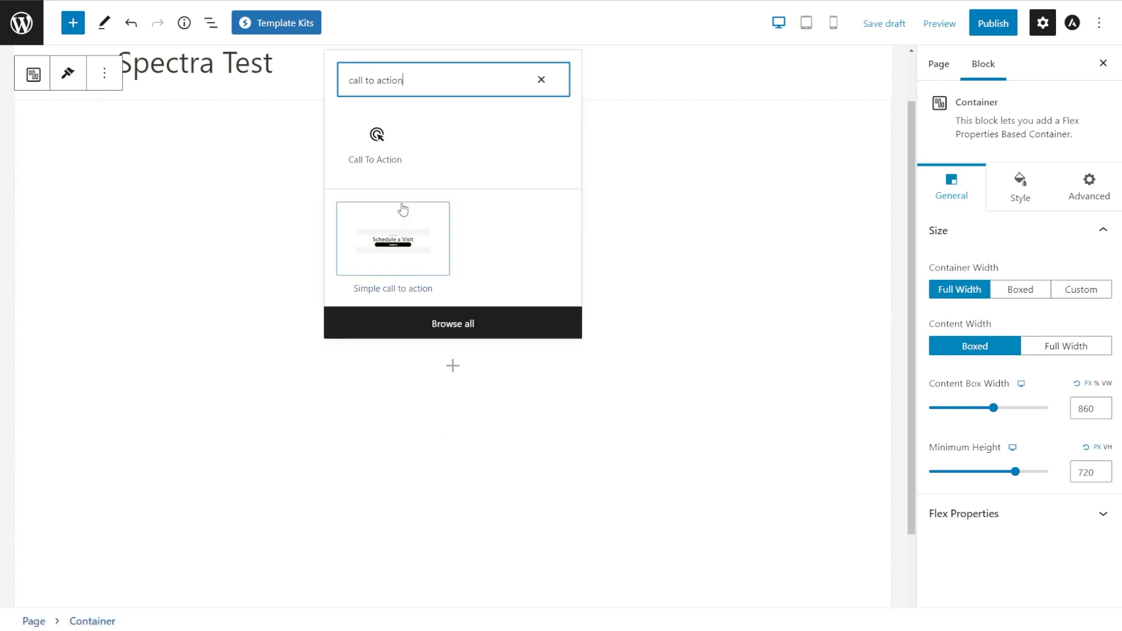
click(376, 146)
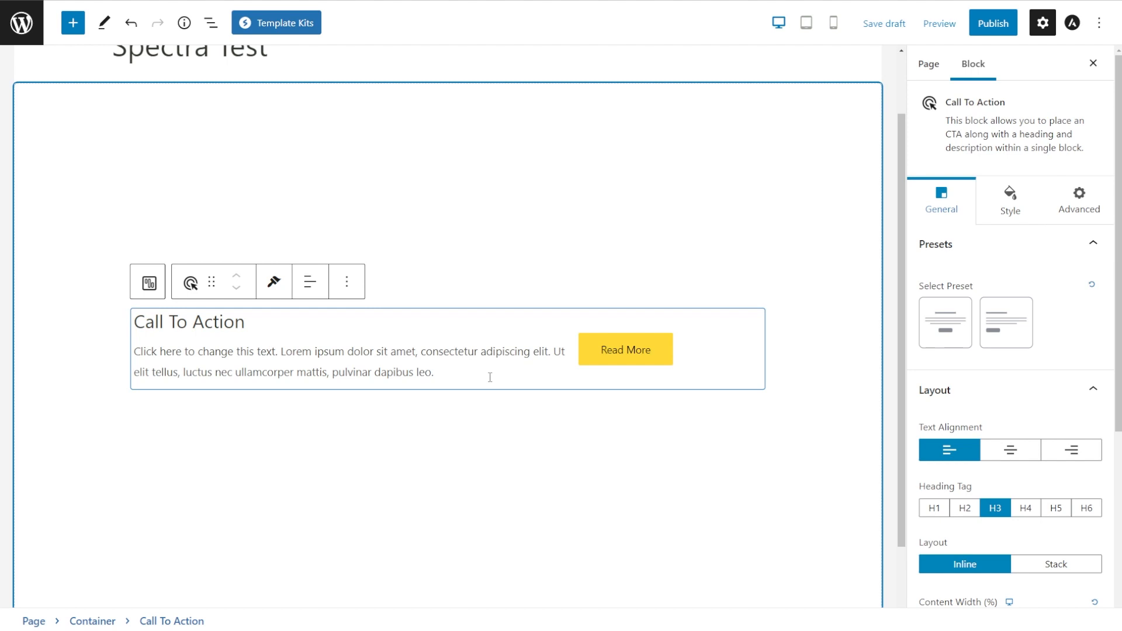
key(ctrl+s)
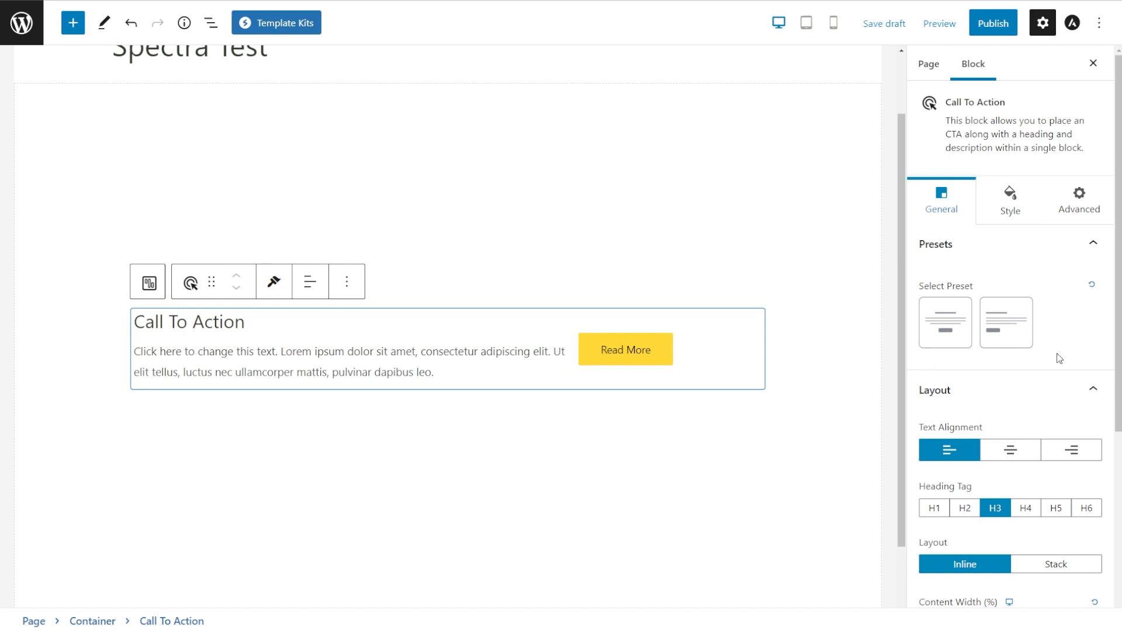
Step: Compare the two Call To Action presets and apply the centred one
click(949, 328)
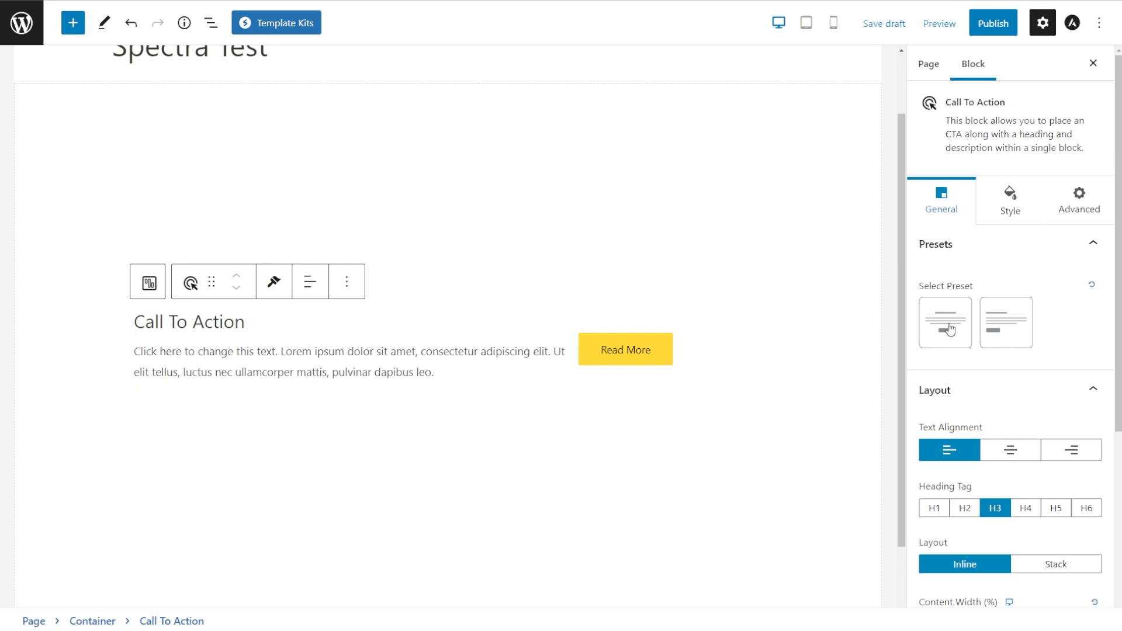
click(1007, 333)
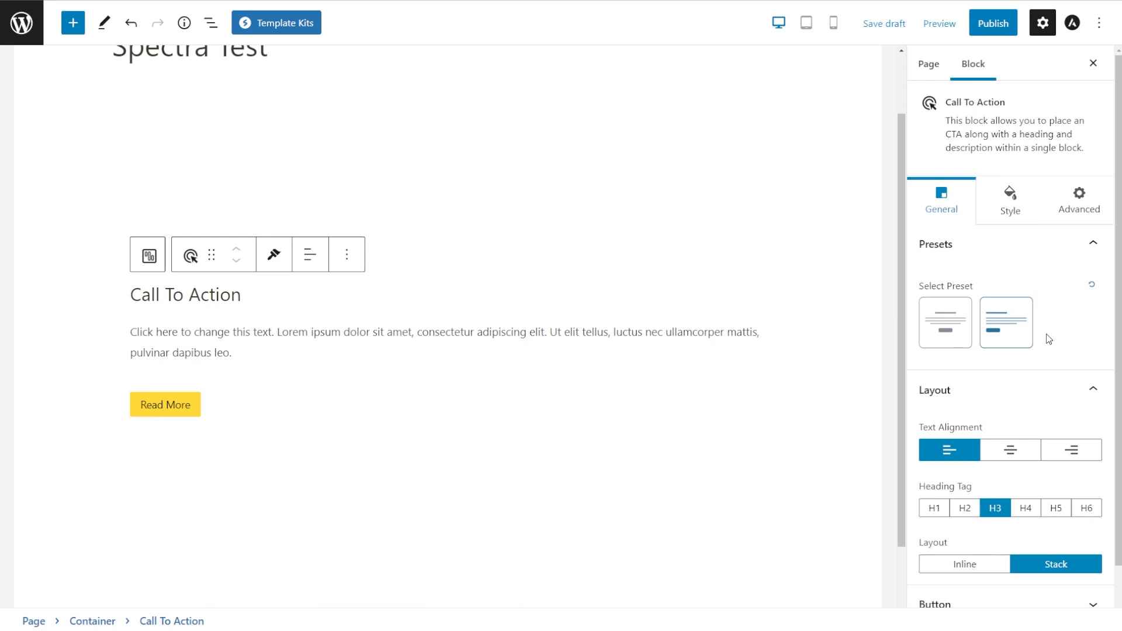
click(959, 333)
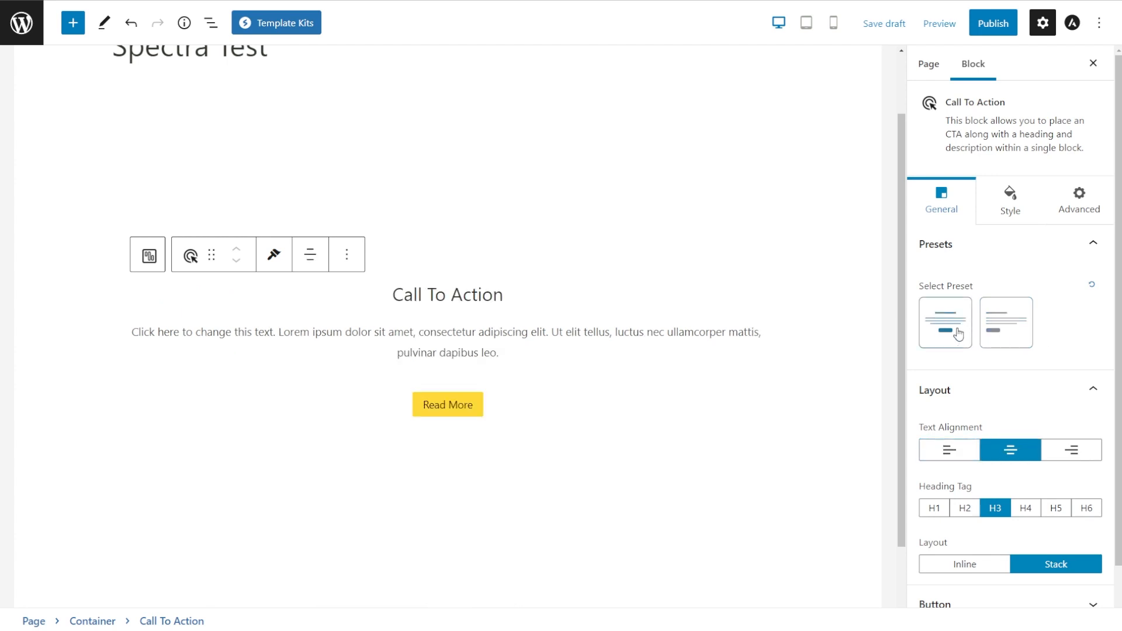
Step: Try left and right text alignment on the Call To Action block and return it to centred
scroll(993, 386, down, 1)
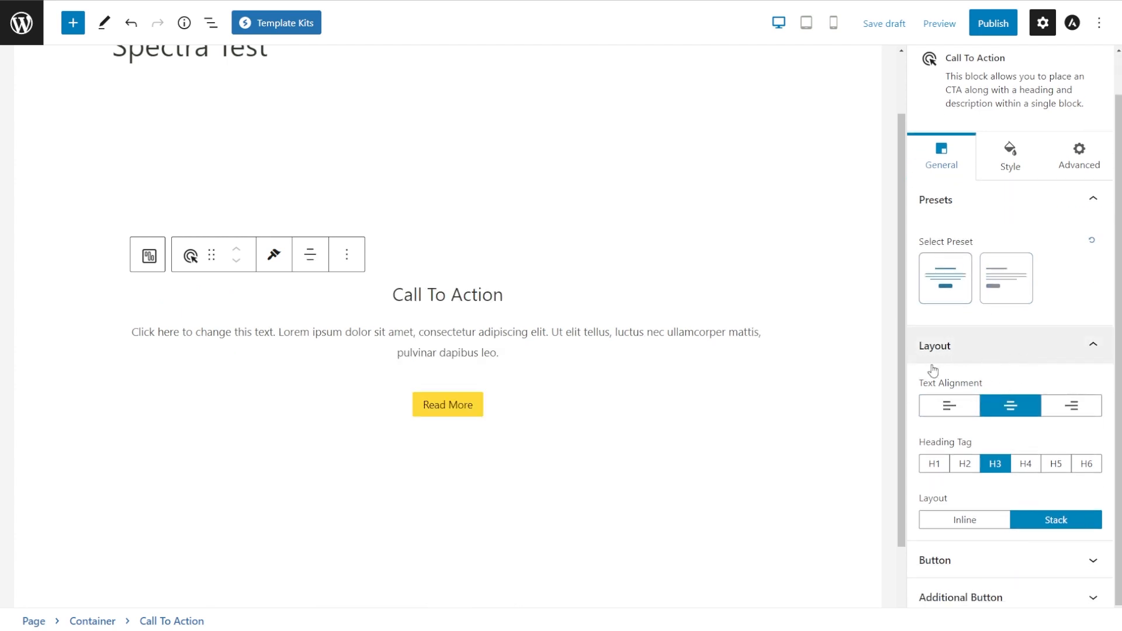
click(953, 416)
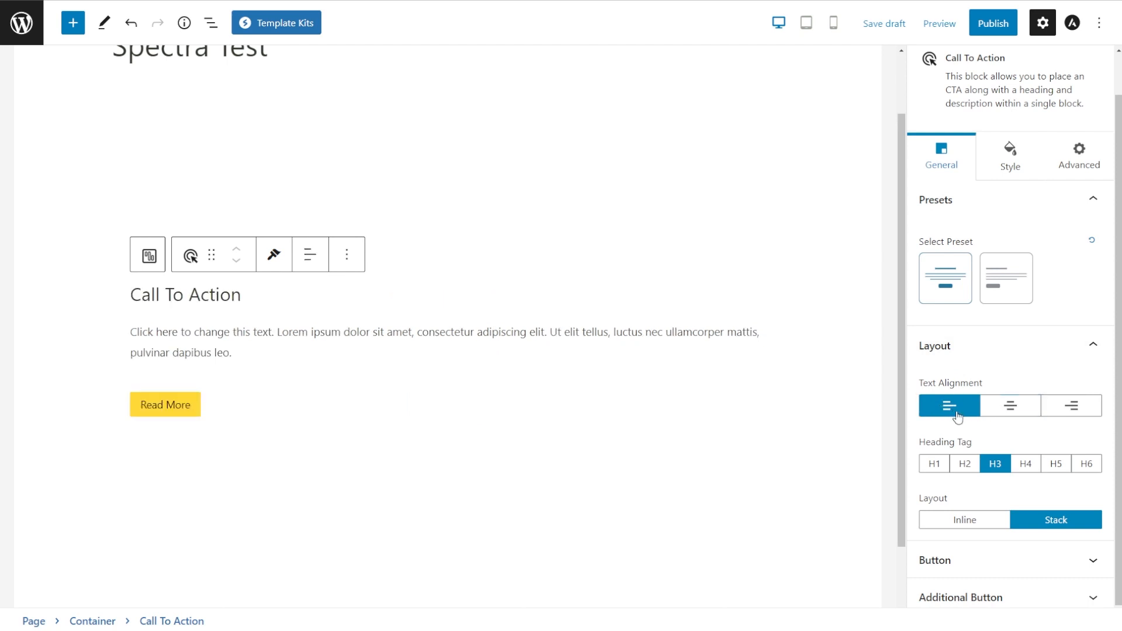
click(1014, 414)
click(1069, 412)
click(1010, 407)
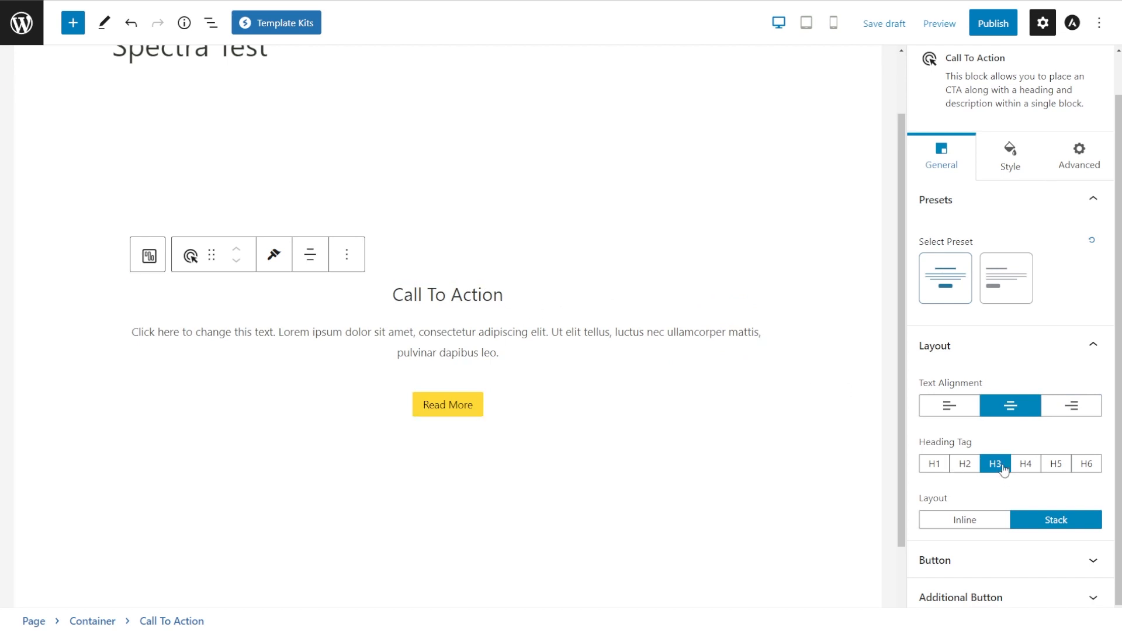
Step: Set the Call To Action heading tag to H1, and try the Inline layout before switching back to Stack
click(934, 463)
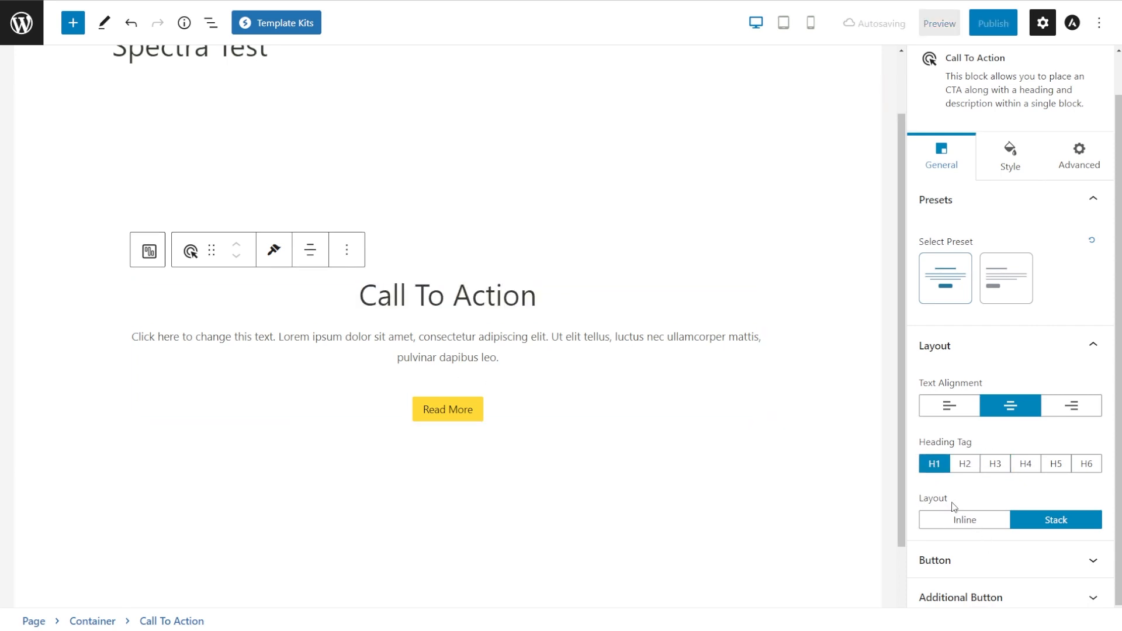
click(958, 520)
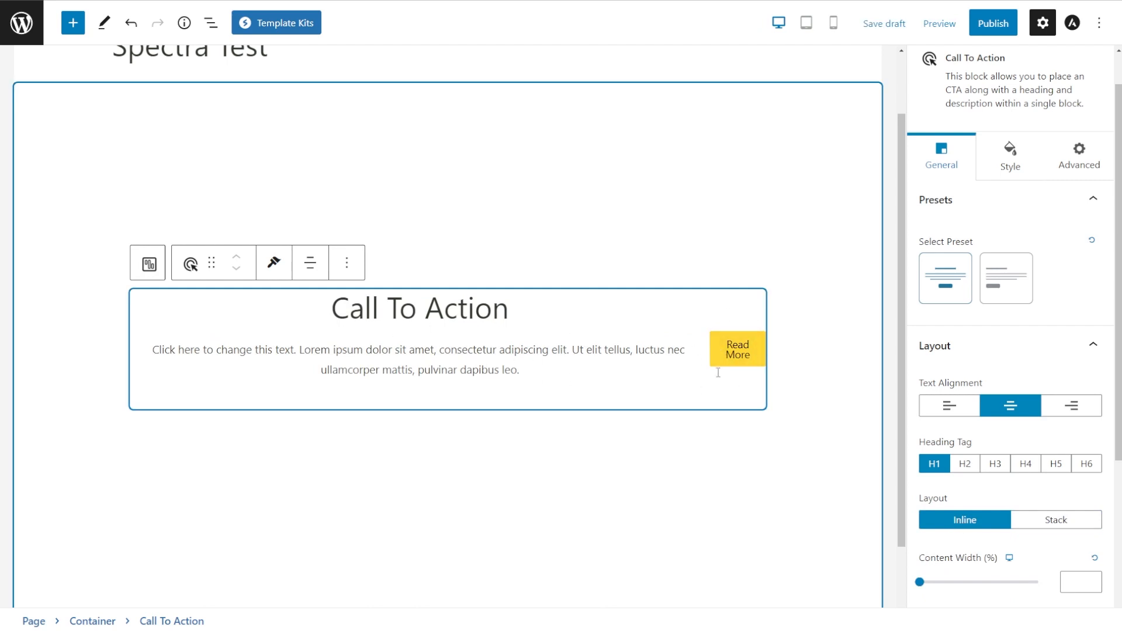
click(1059, 525)
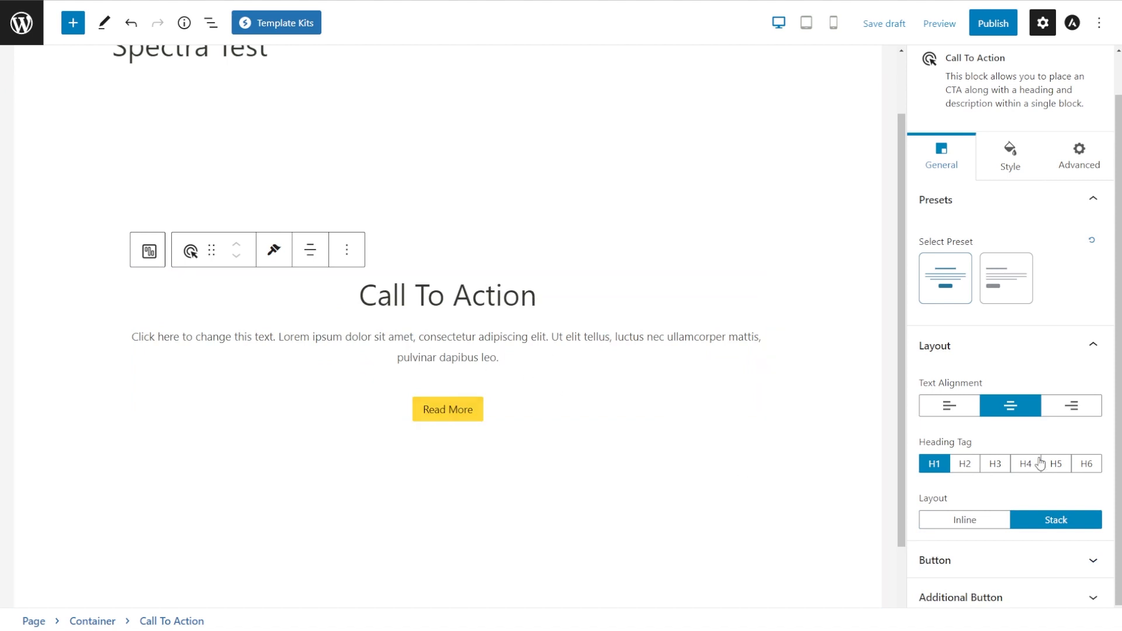
Step: Try the Text and Complete Box types for the Call To Action button and return it to Button
click(1035, 561)
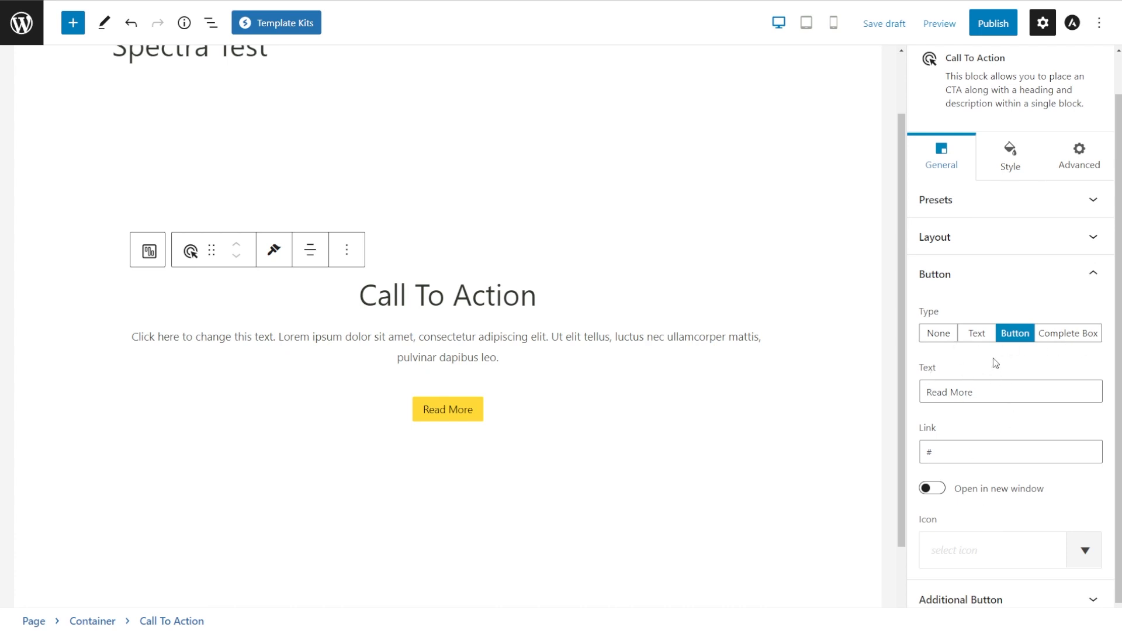
click(984, 338)
click(1015, 369)
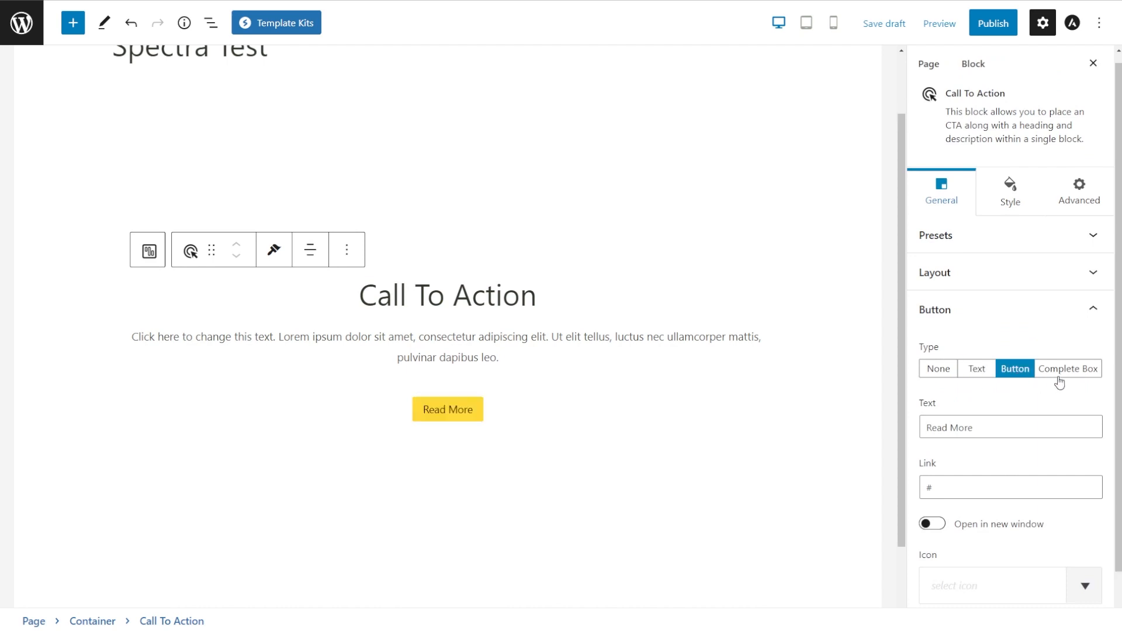
click(1066, 375)
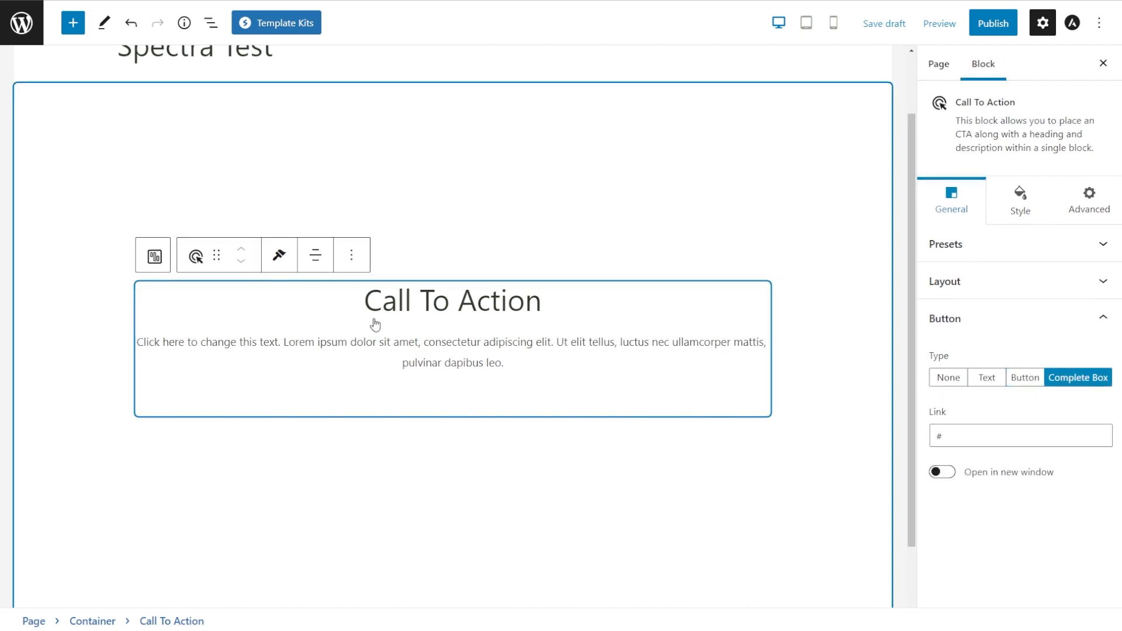
click(1024, 379)
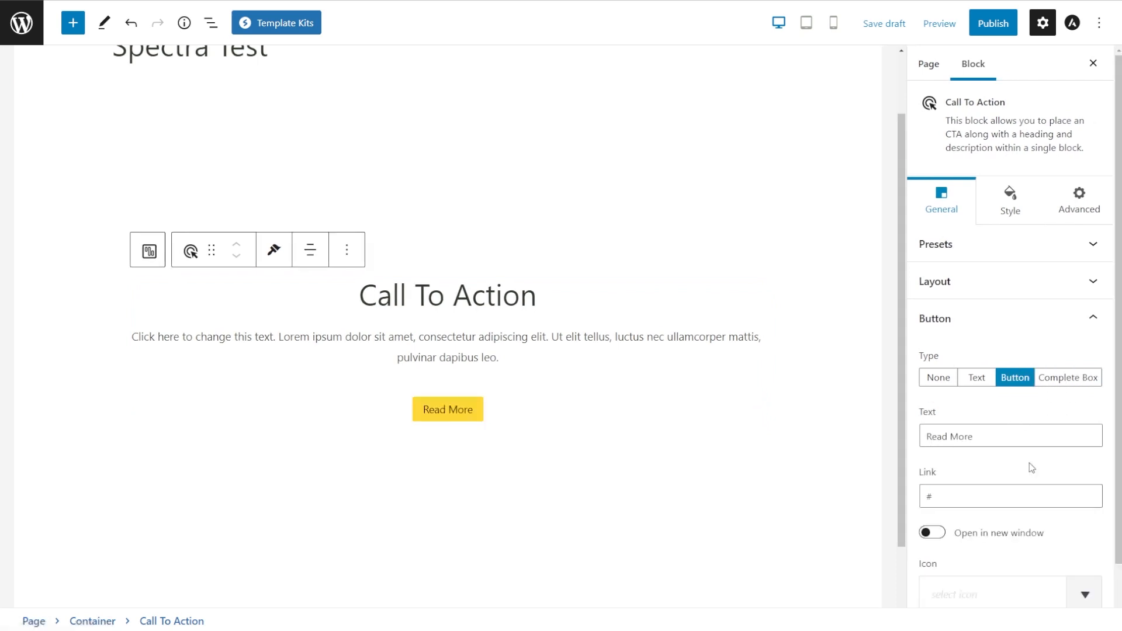
Step: Change the Call To Action button's text to "Get Started"
triple_click(1010, 438)
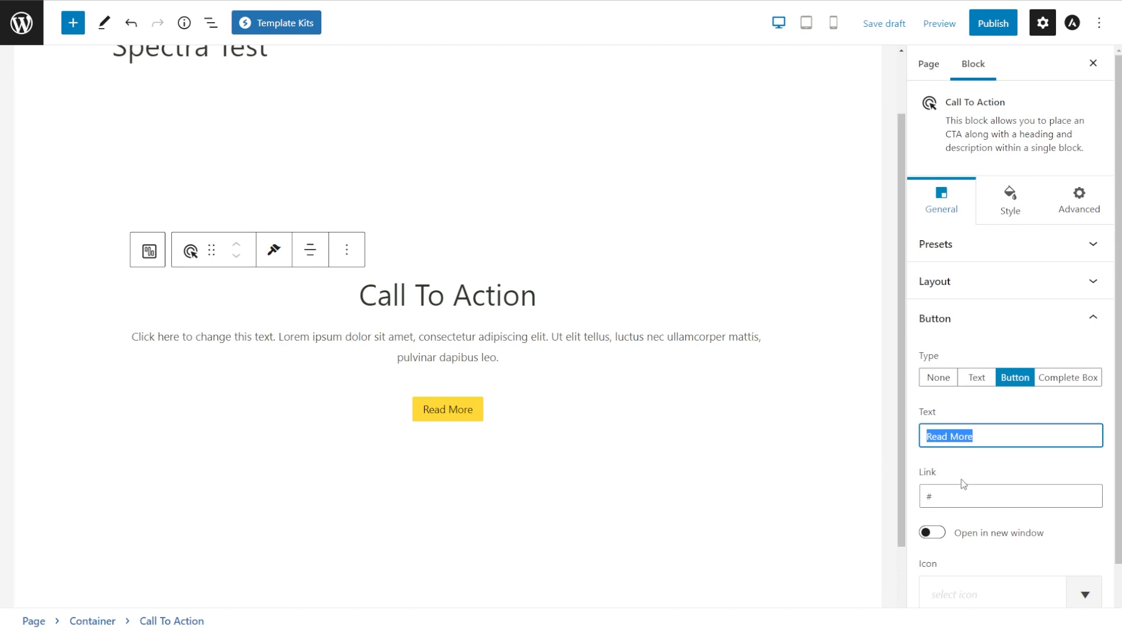
text(Get Started)
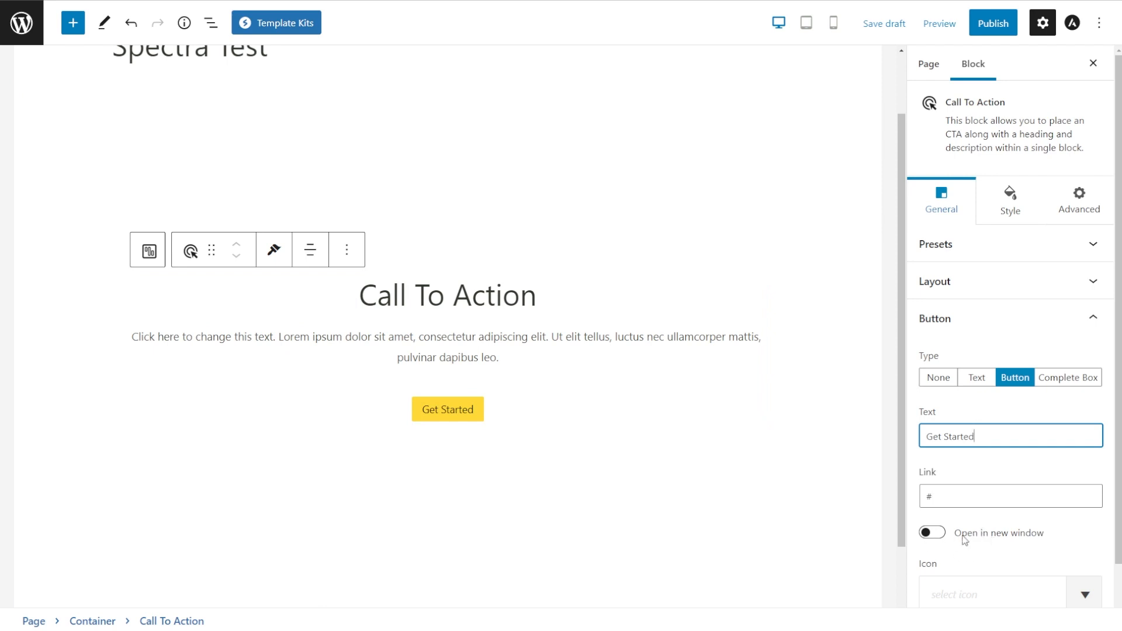
Step: Try a circled A icon on the Get Started button, place it before the text, and remove it again
scroll(965, 531, down, 1)
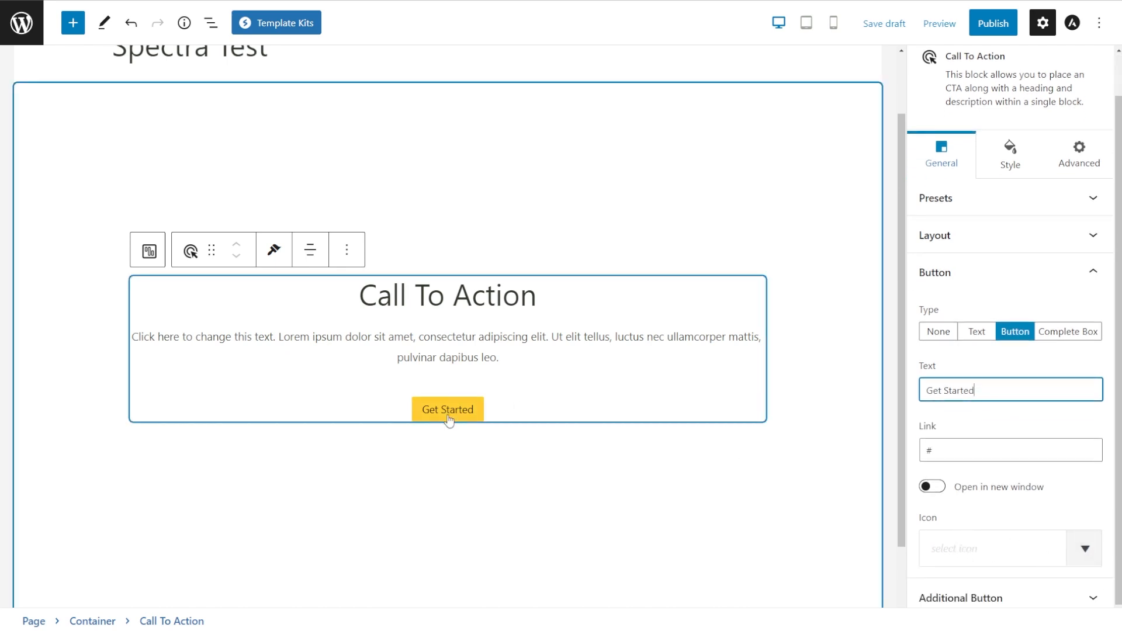
click(964, 558)
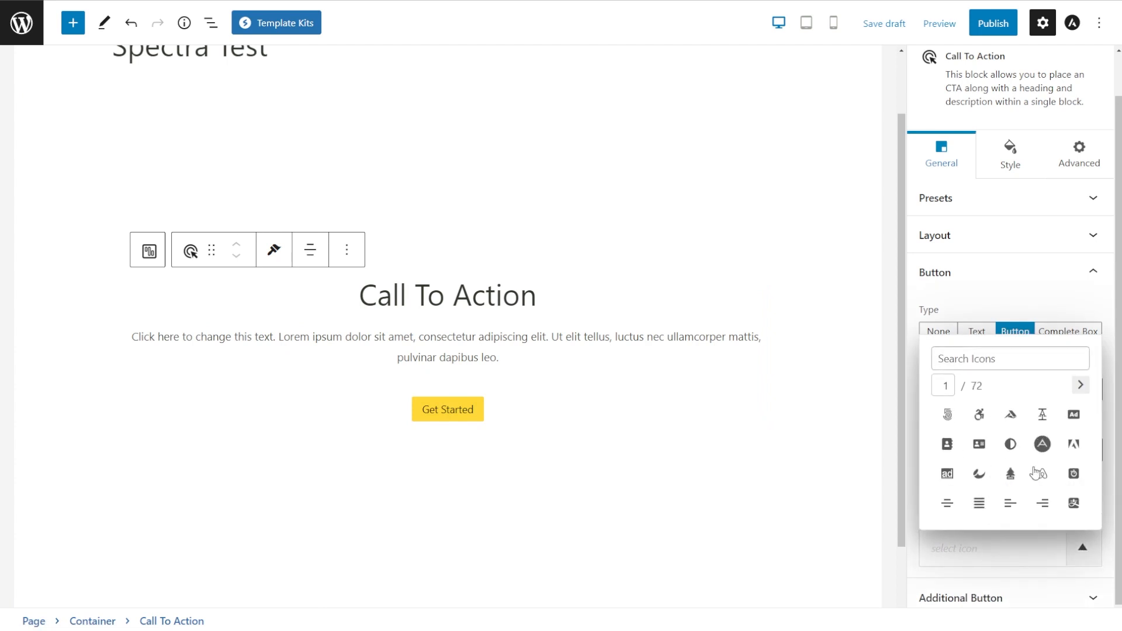
click(1045, 447)
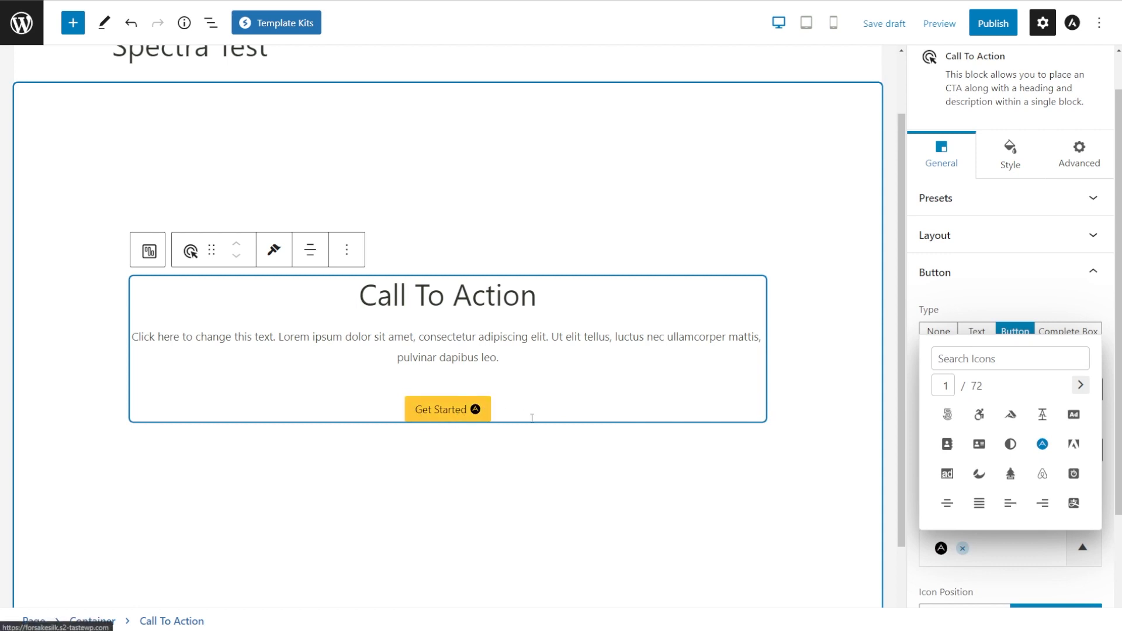
scroll(1014, 560, down, 2)
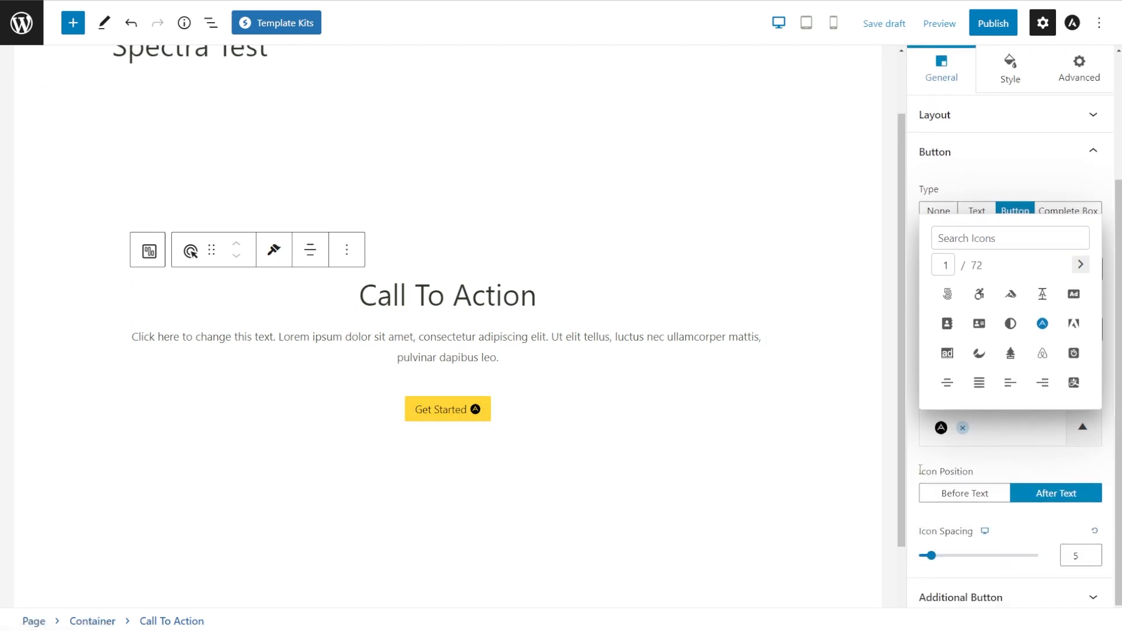
click(989, 500)
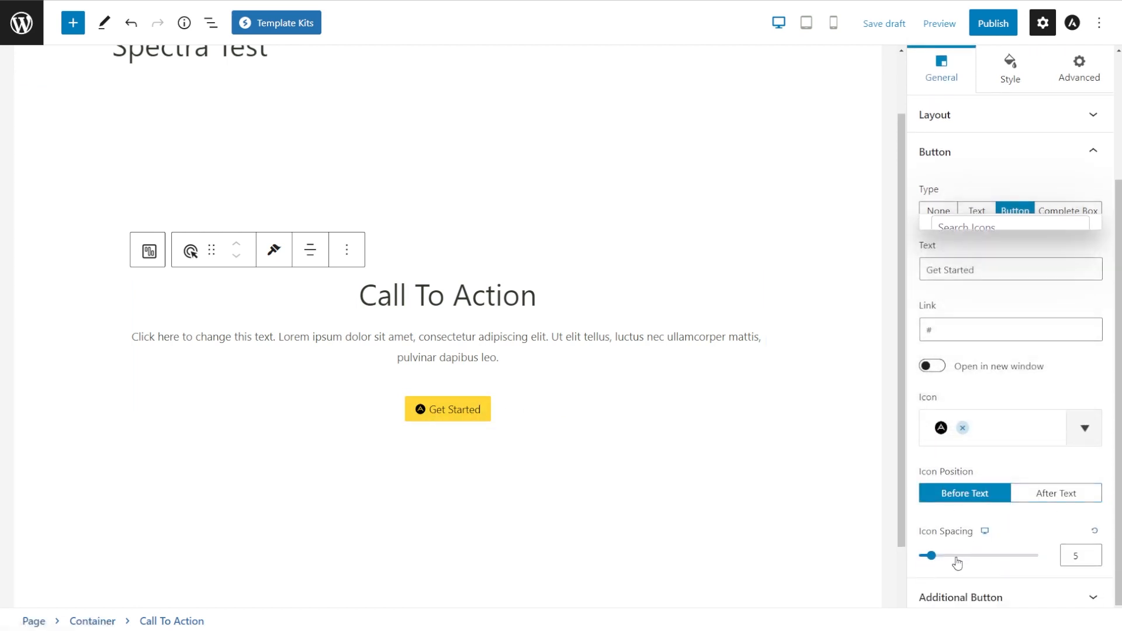
click(963, 429)
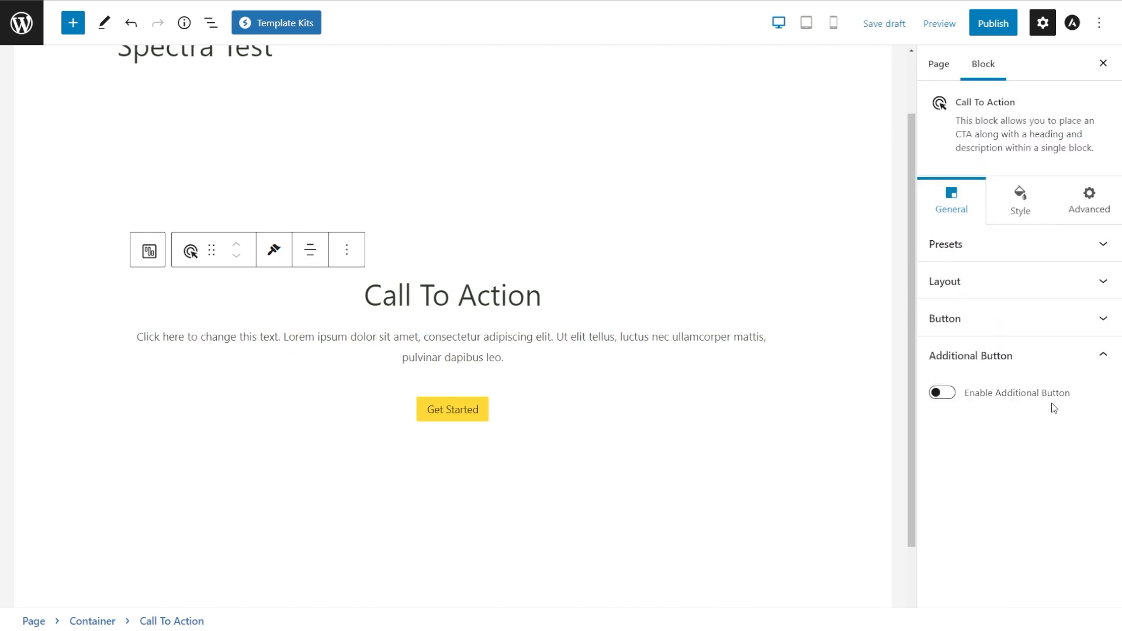
Step: Try the additional button on the Call To Action block and disable it again
click(941, 392)
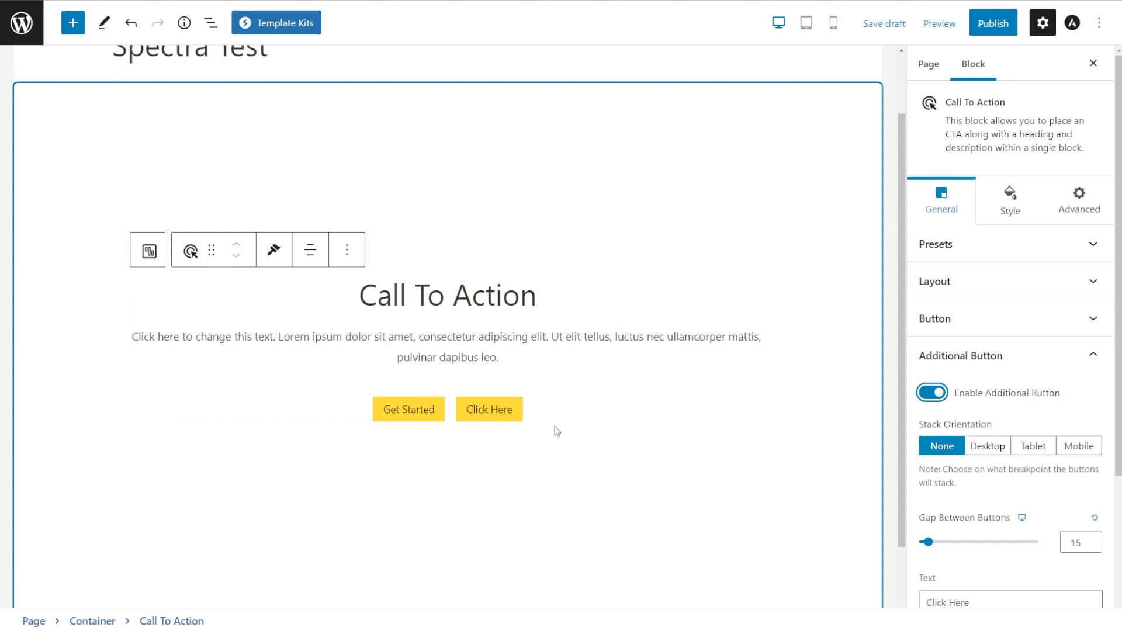
click(935, 393)
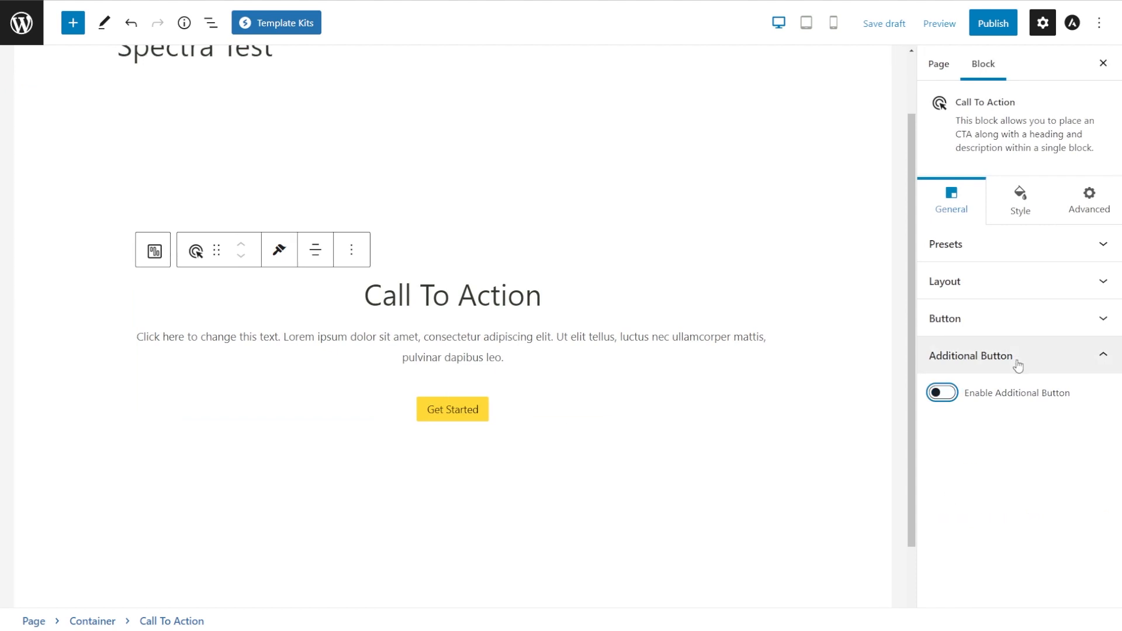
Step: Review the typography options in the style settings of the Call To Action heading
click(1020, 201)
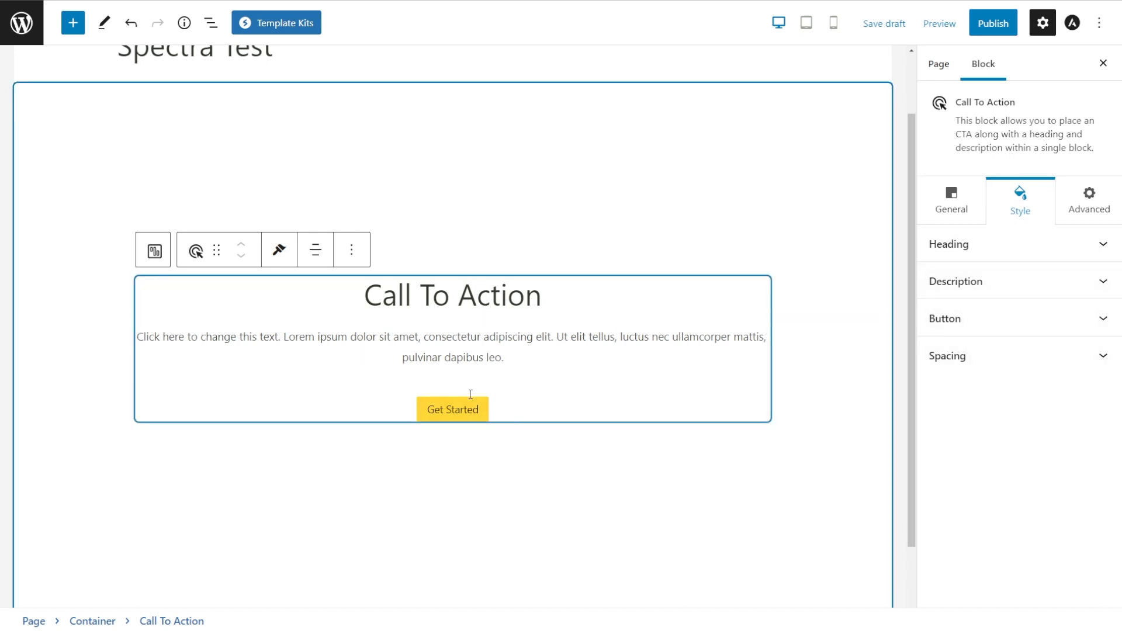
click(1014, 254)
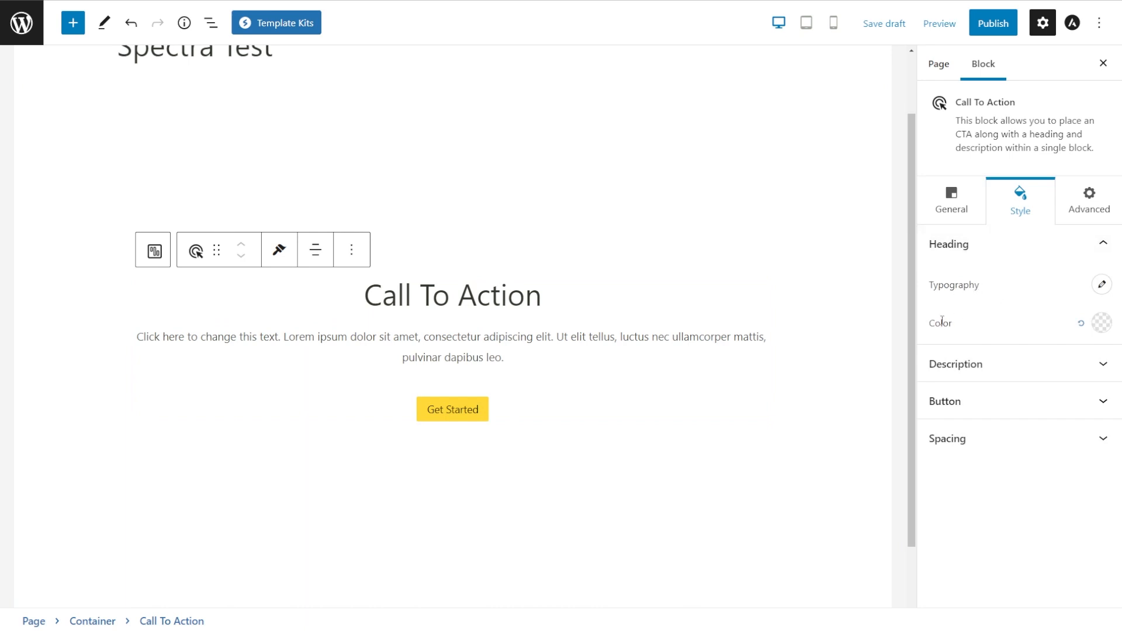
click(1101, 285)
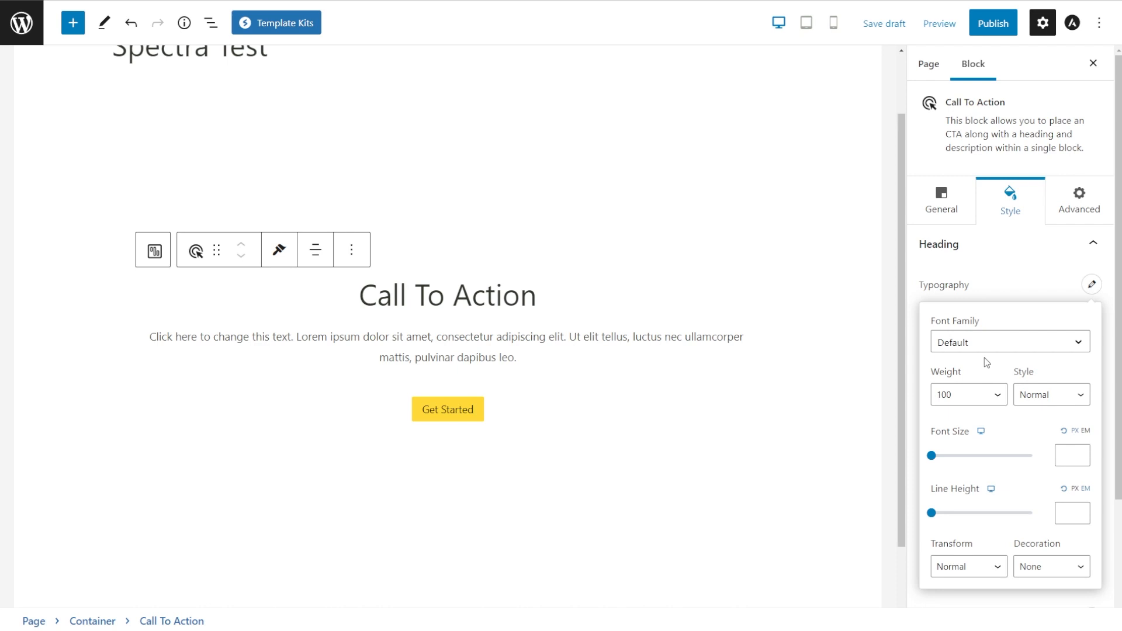
click(1092, 285)
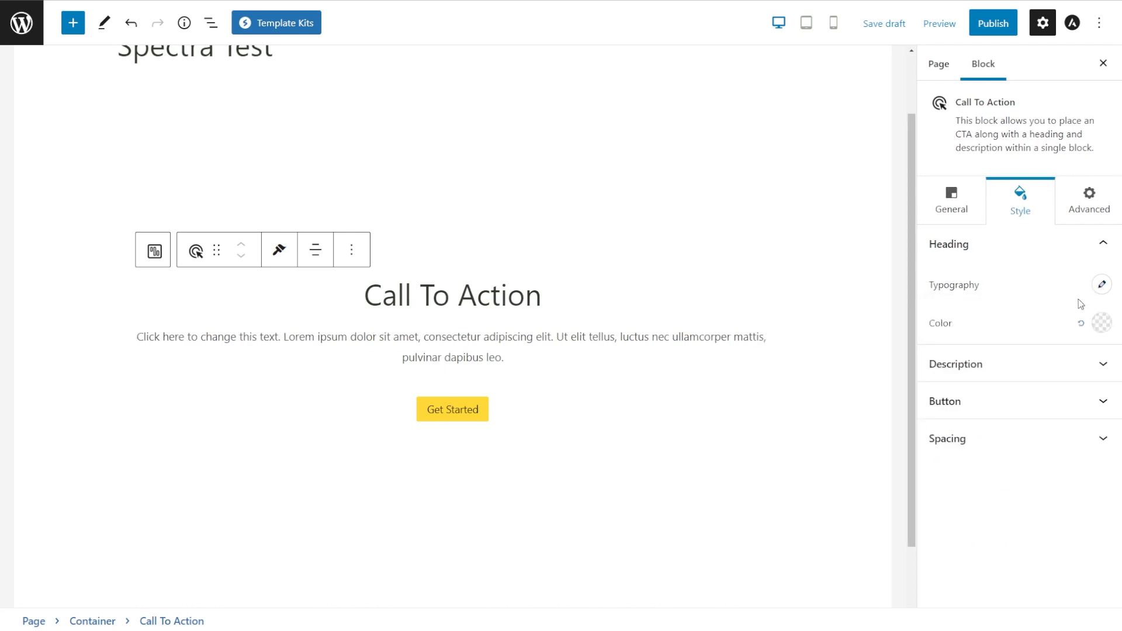
Step: Try the yellow #FFD936 colour on the Call To Action heading and reset it to the default
click(1100, 322)
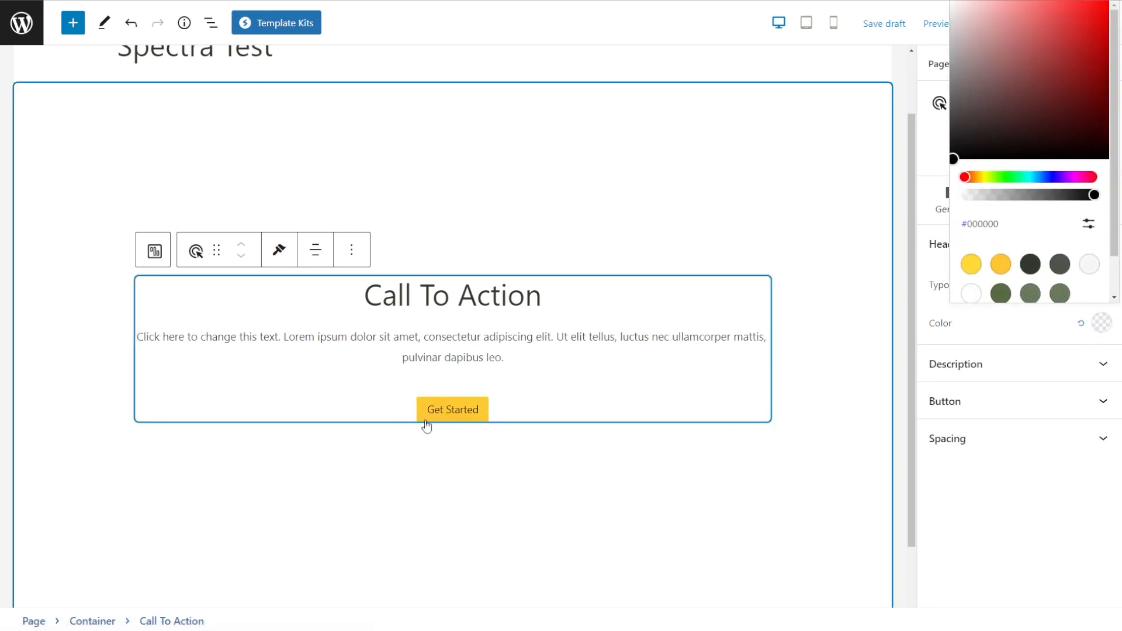
scroll(1041, 244, down, 2)
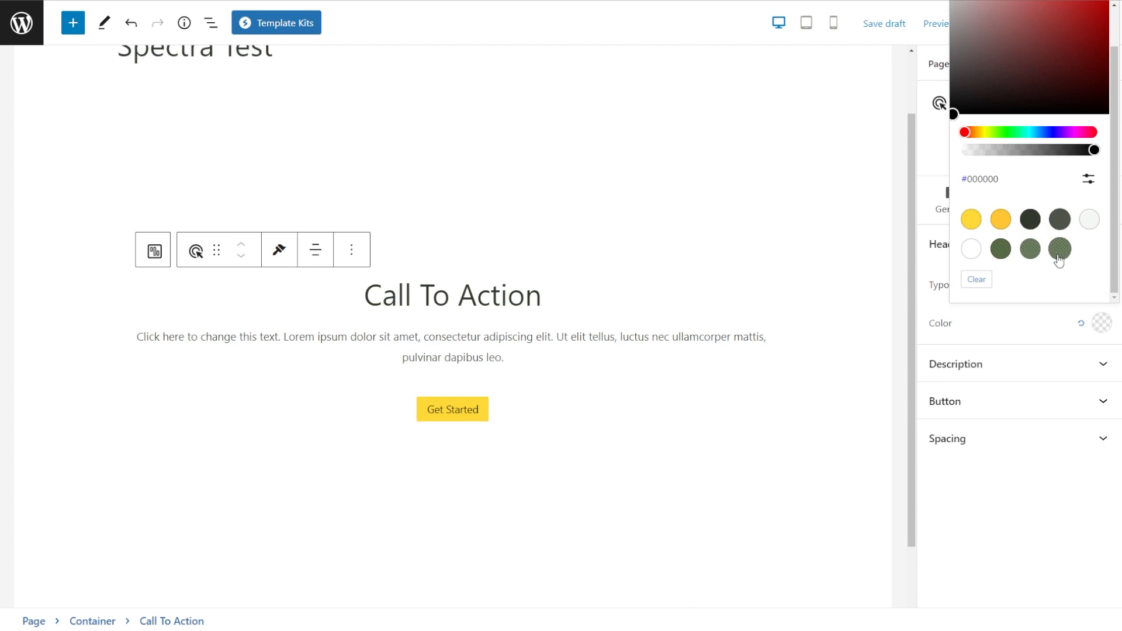
scroll(1051, 288, up, 1)
click(970, 263)
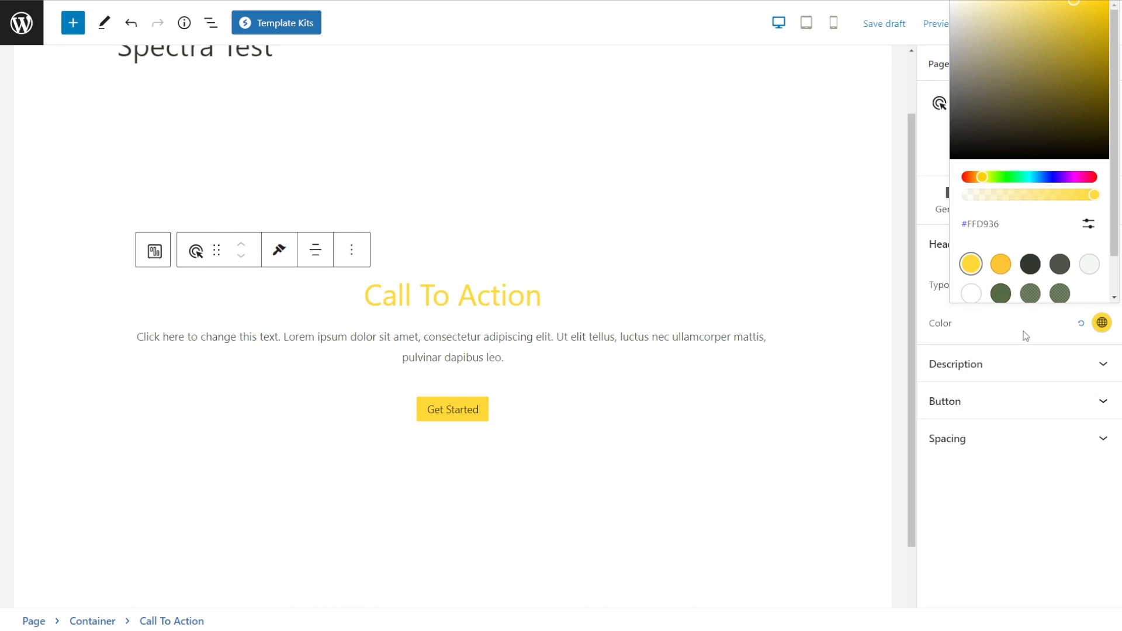
click(1080, 324)
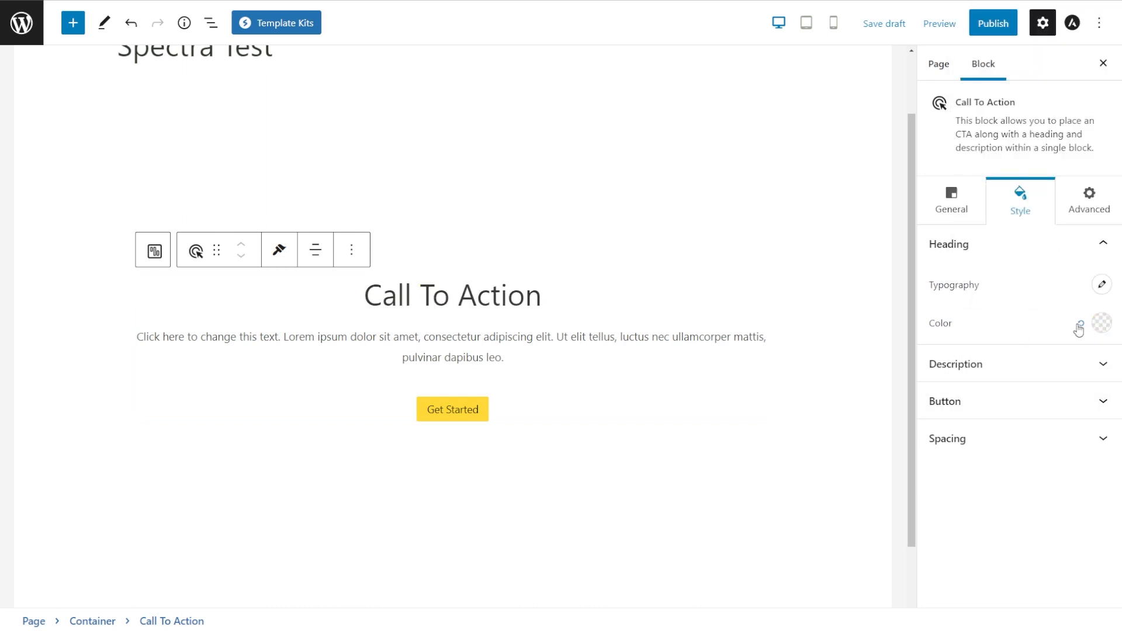
Step: Check the description and button border style options, and set the Call To Action button's border radius to 2
click(992, 374)
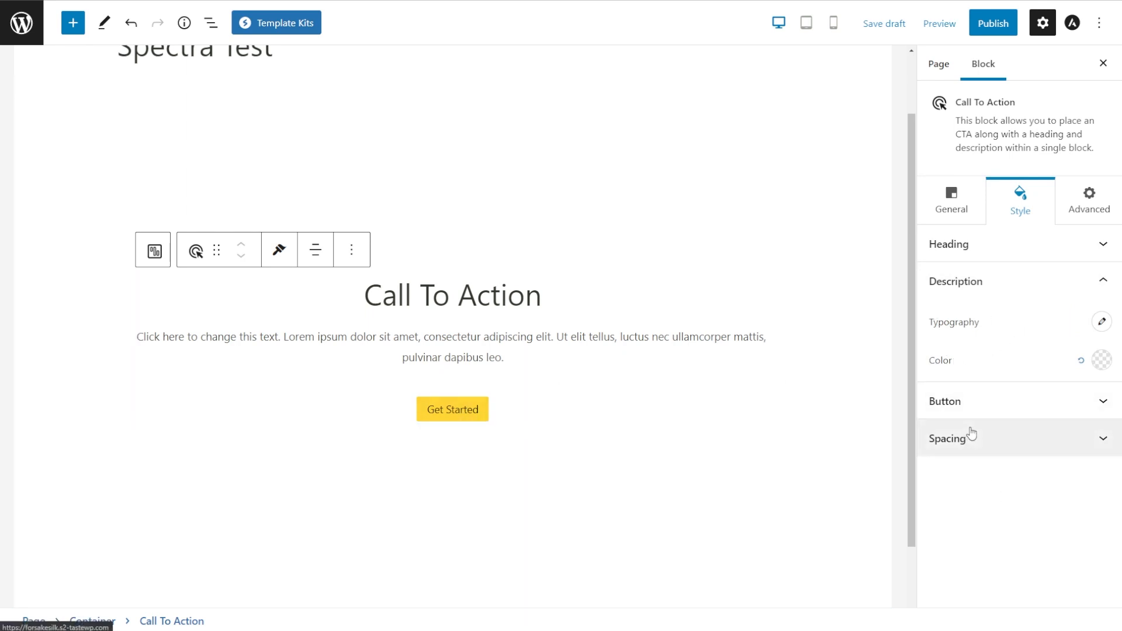
click(976, 402)
scroll(982, 414, down, 2)
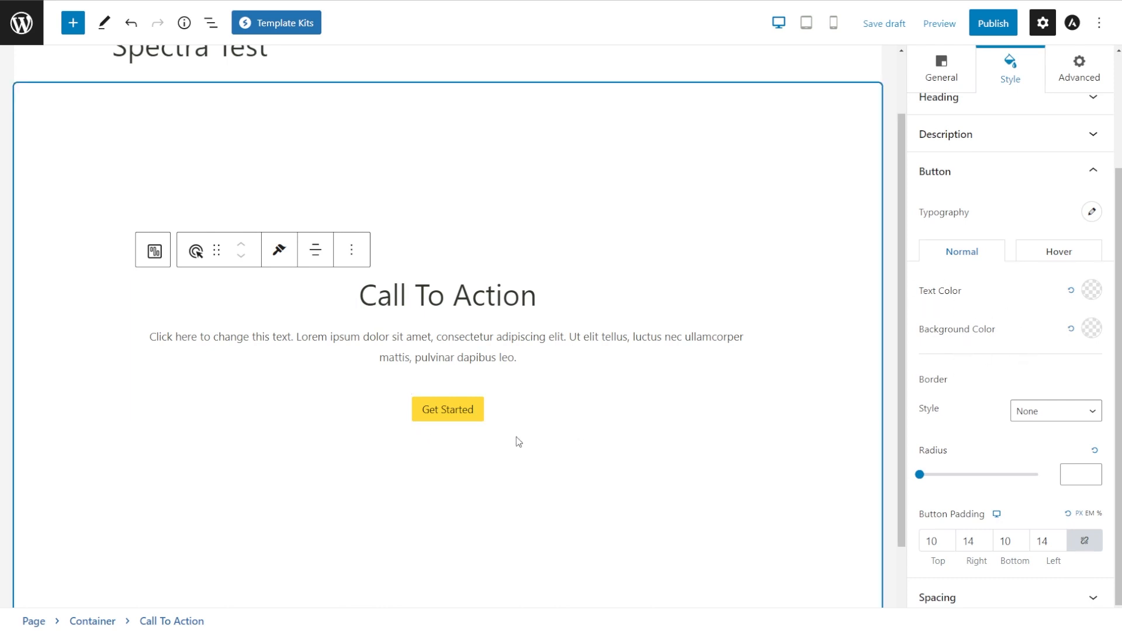
click(1062, 412)
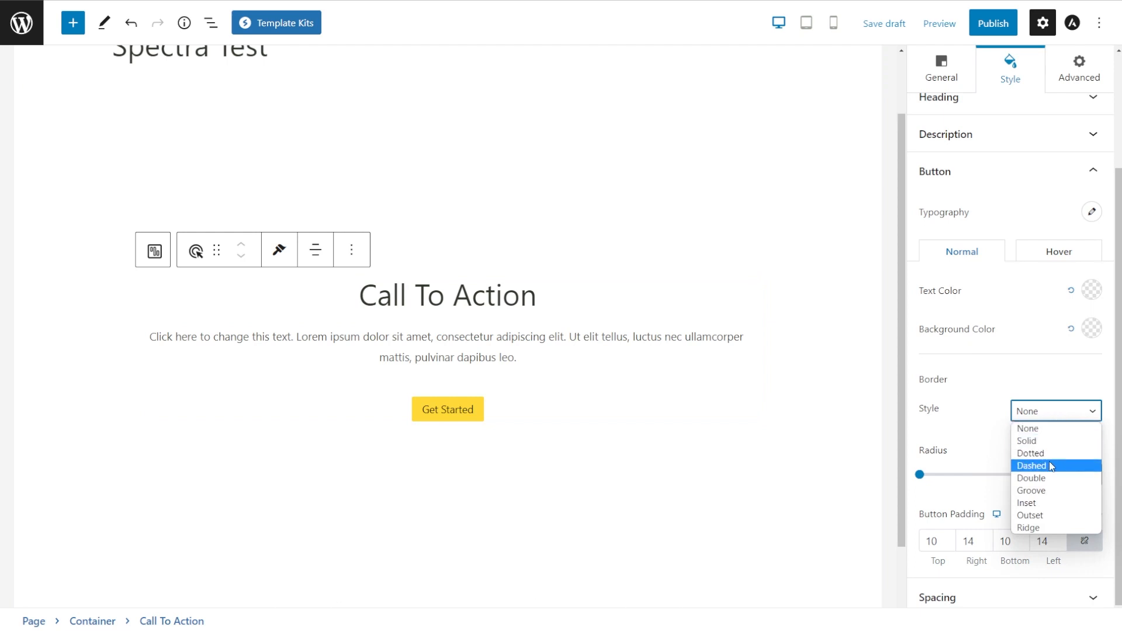
click(982, 420)
mouse_move(920, 476)
mouse_down()
mouse_move(956, 477)
mouse_move(922, 492)
mouse_up()
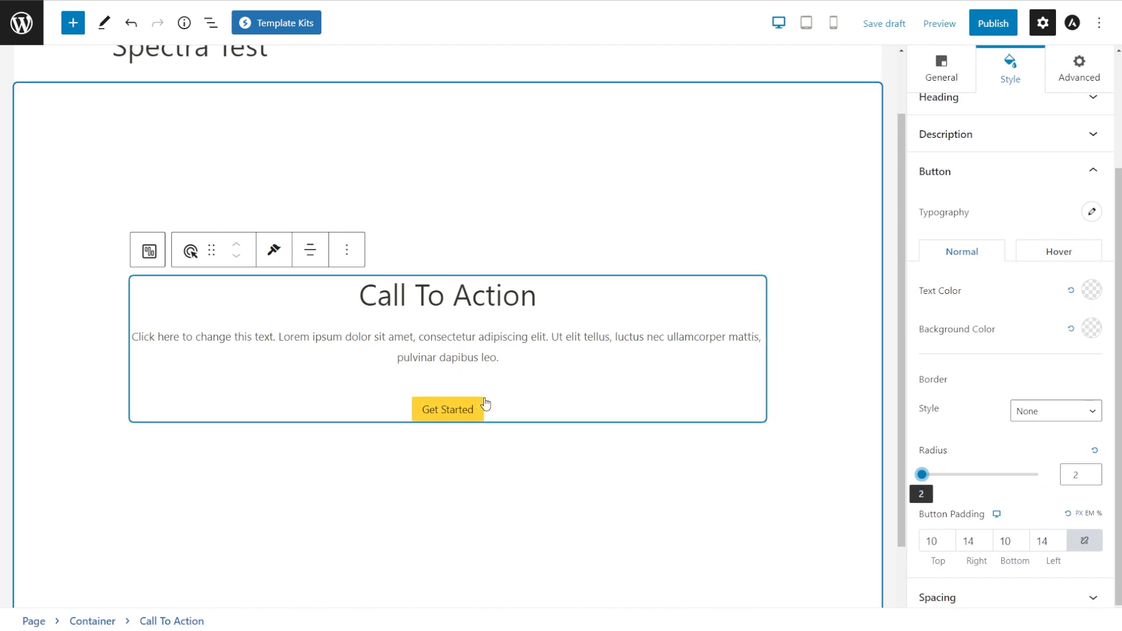
Step: Examine the Call To Action block's spacing margins, responsive conditions, and HTML anchor and CSS class settings
click(1031, 596)
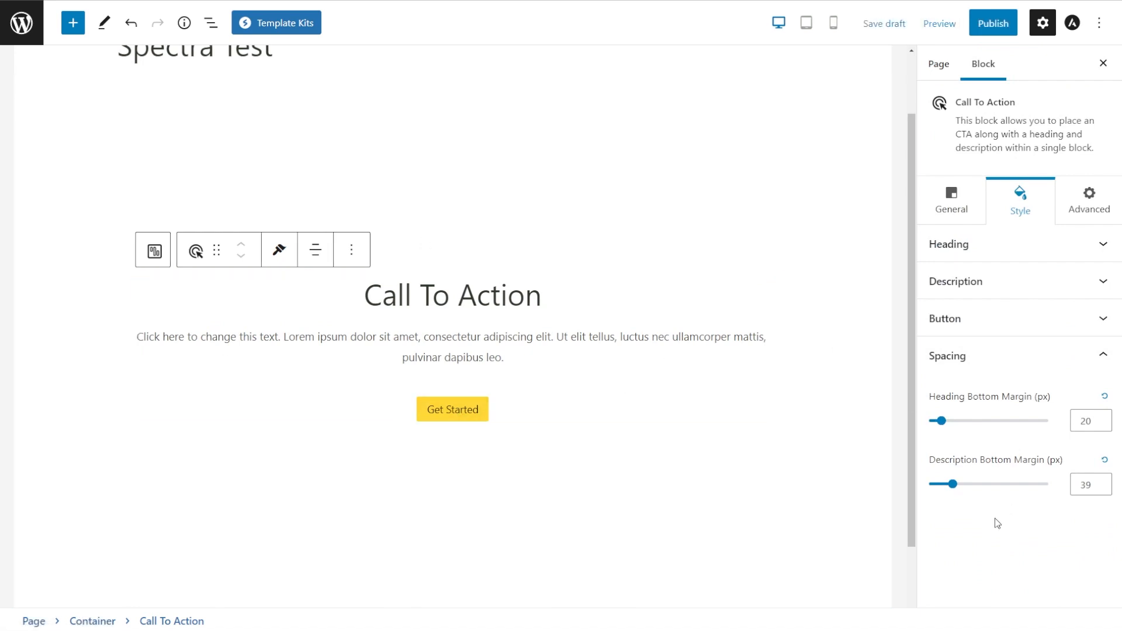
click(1091, 206)
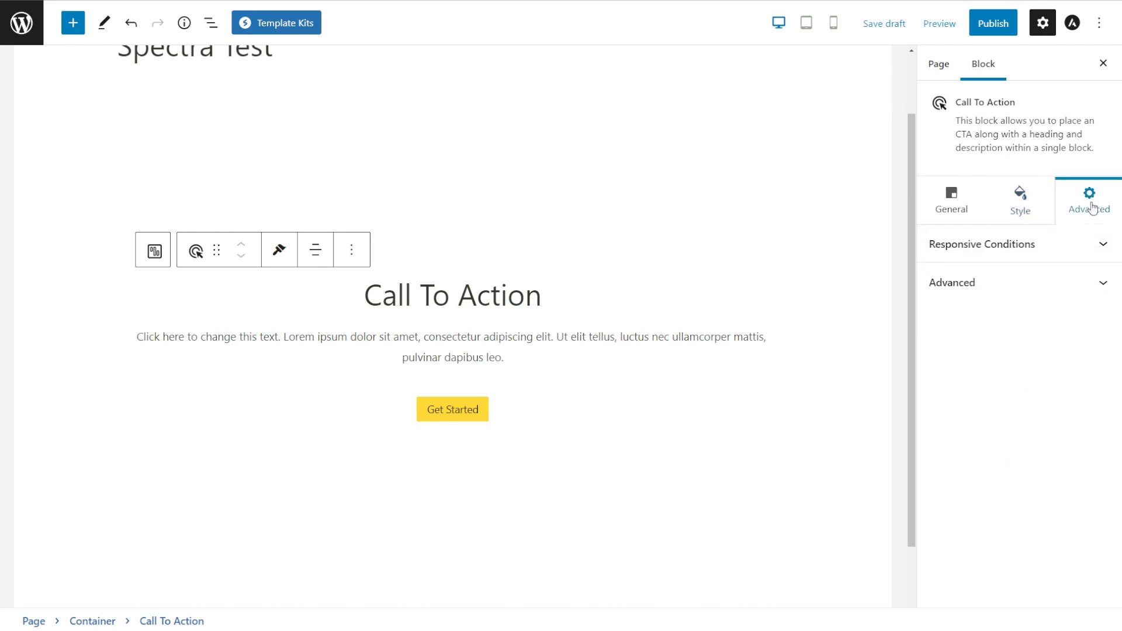
click(1075, 249)
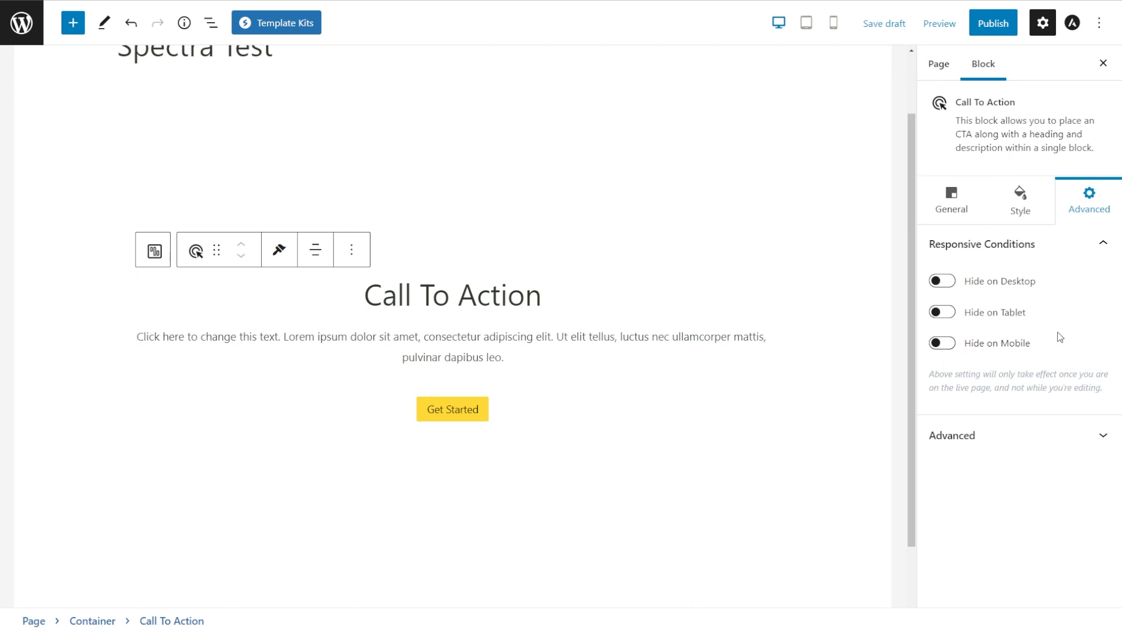
click(981, 438)
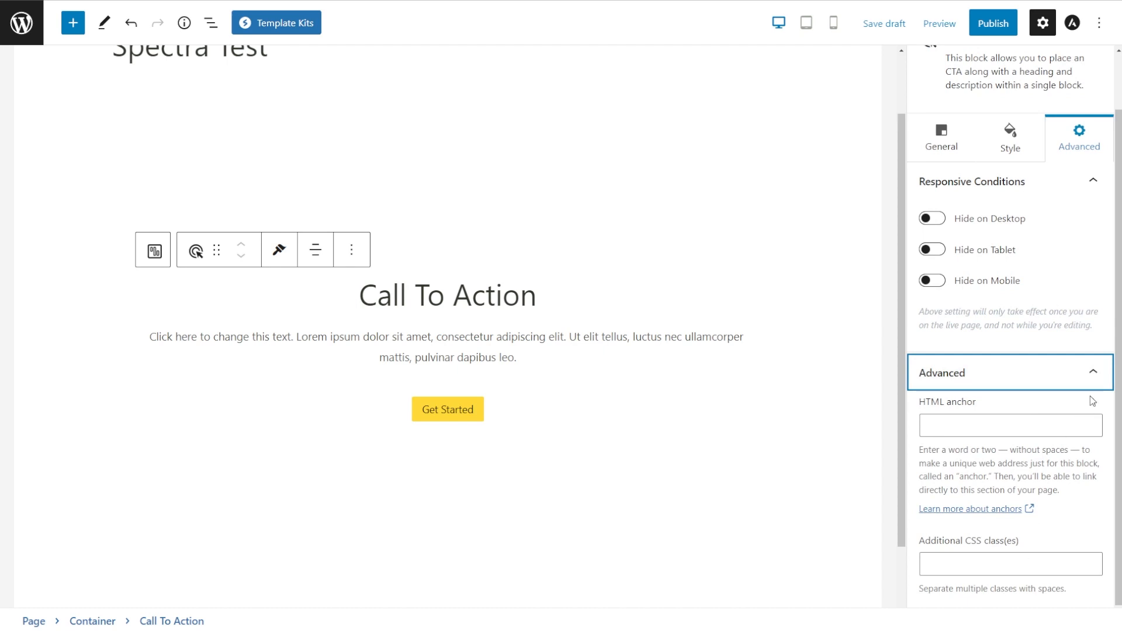
click(1087, 373)
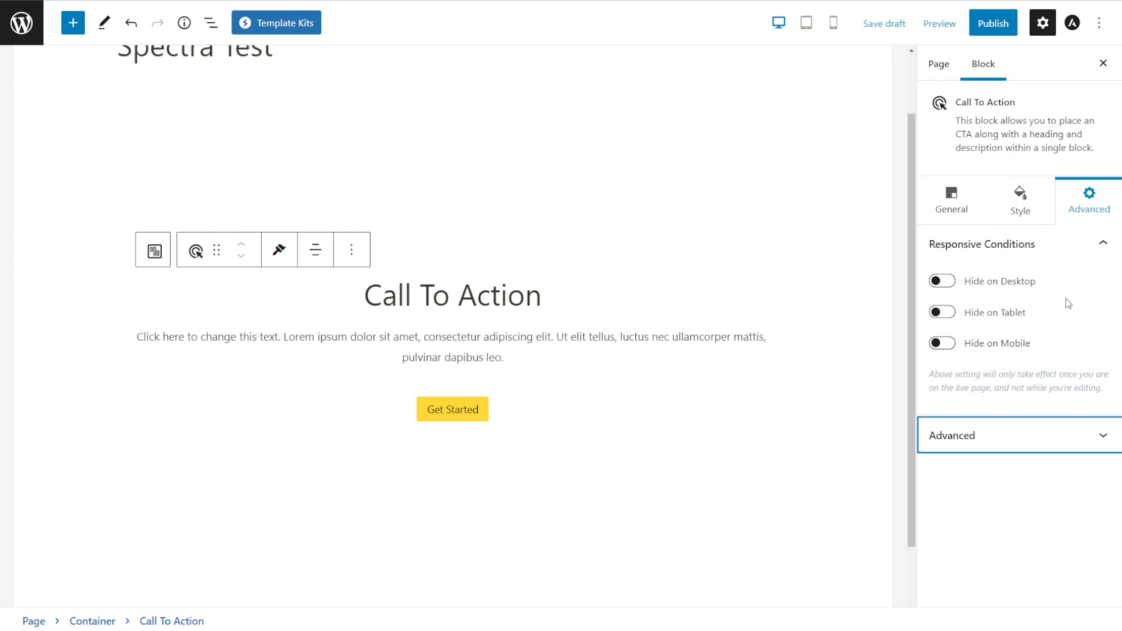
click(1002, 245)
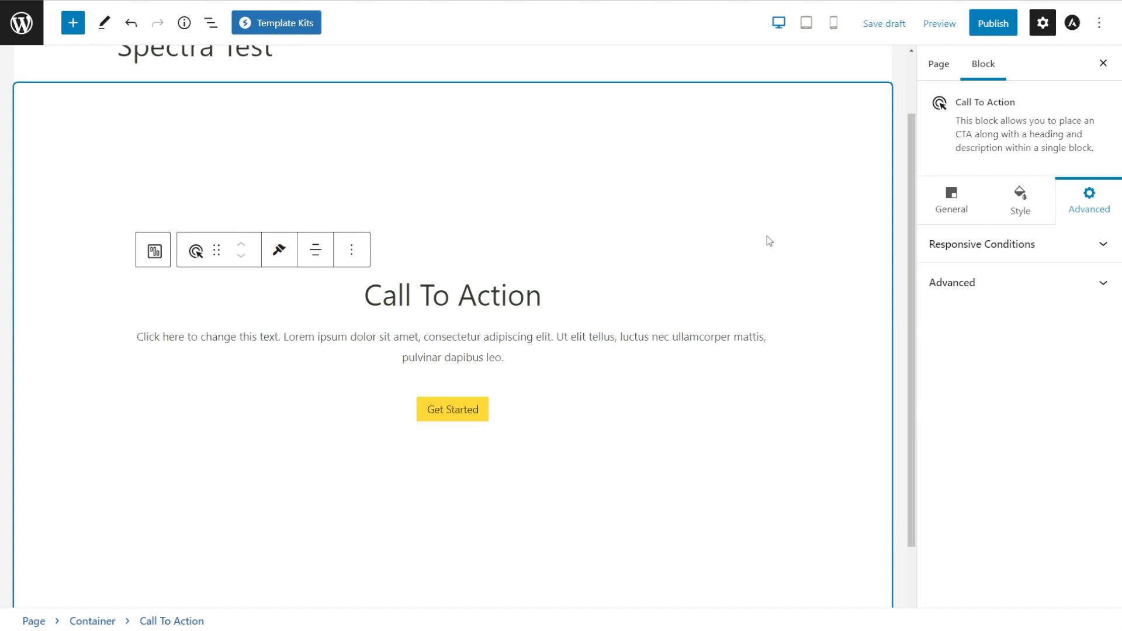
scroll(735, 502, down, 1)
scroll(734, 502, up, 2)
scroll(734, 497, down, 1)
click(641, 299)
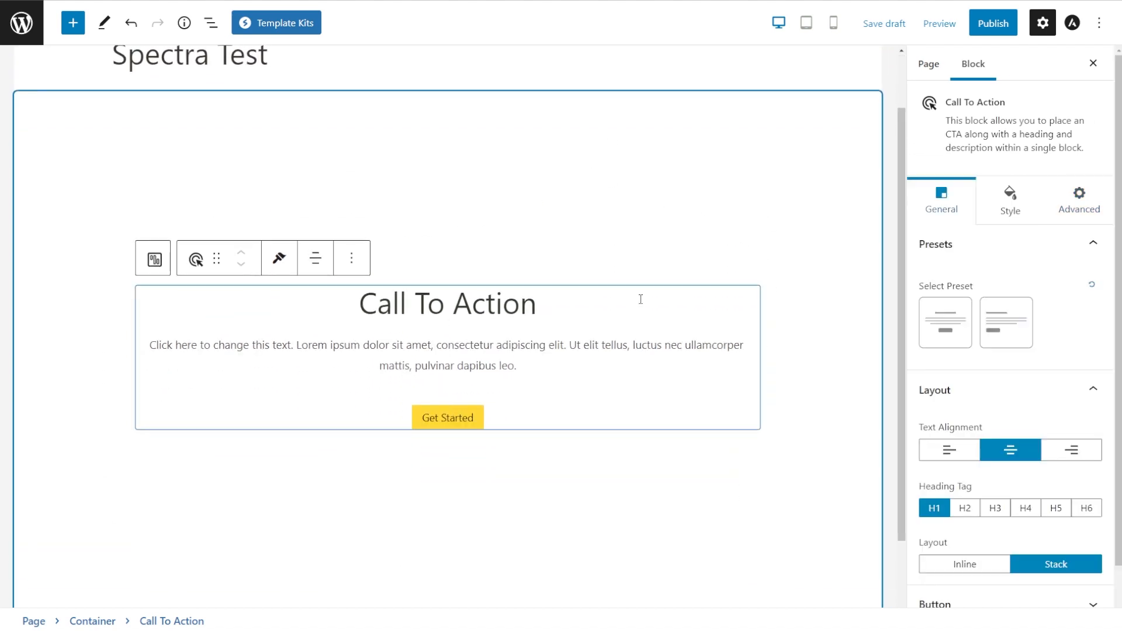
Step: Select the container around the Call To Action block and open its background style settings
click(539, 166)
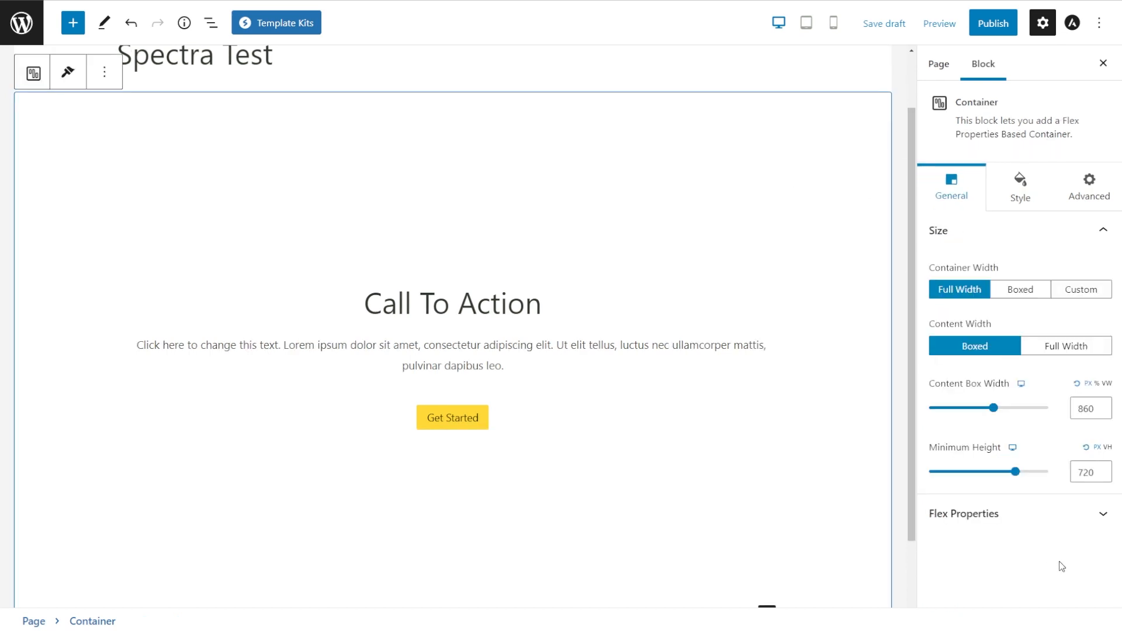
click(1019, 191)
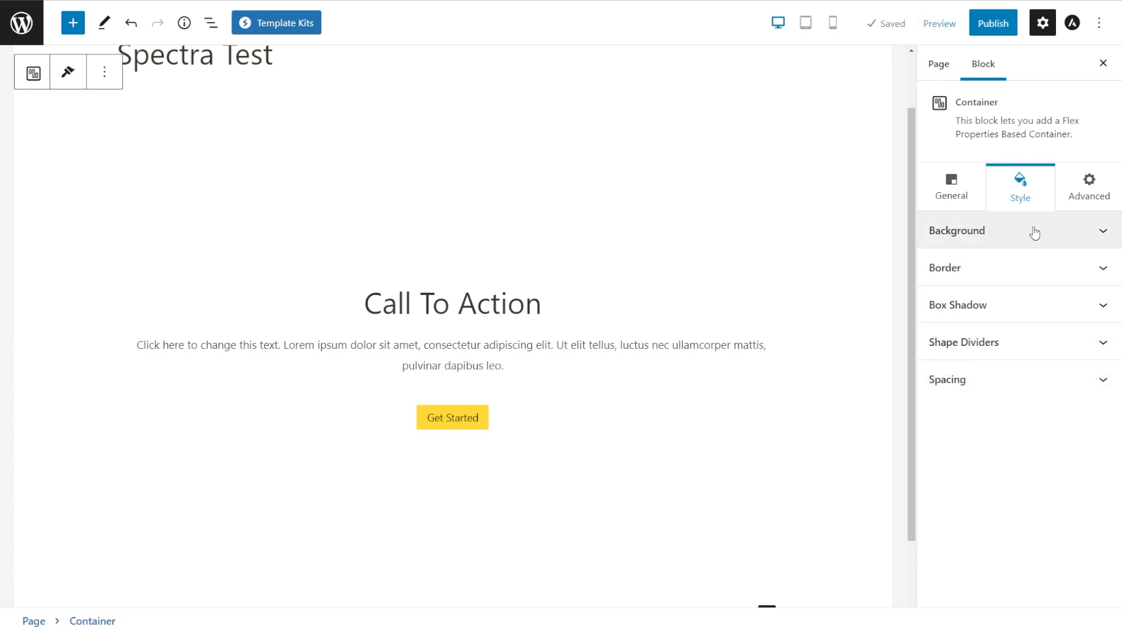
click(1050, 233)
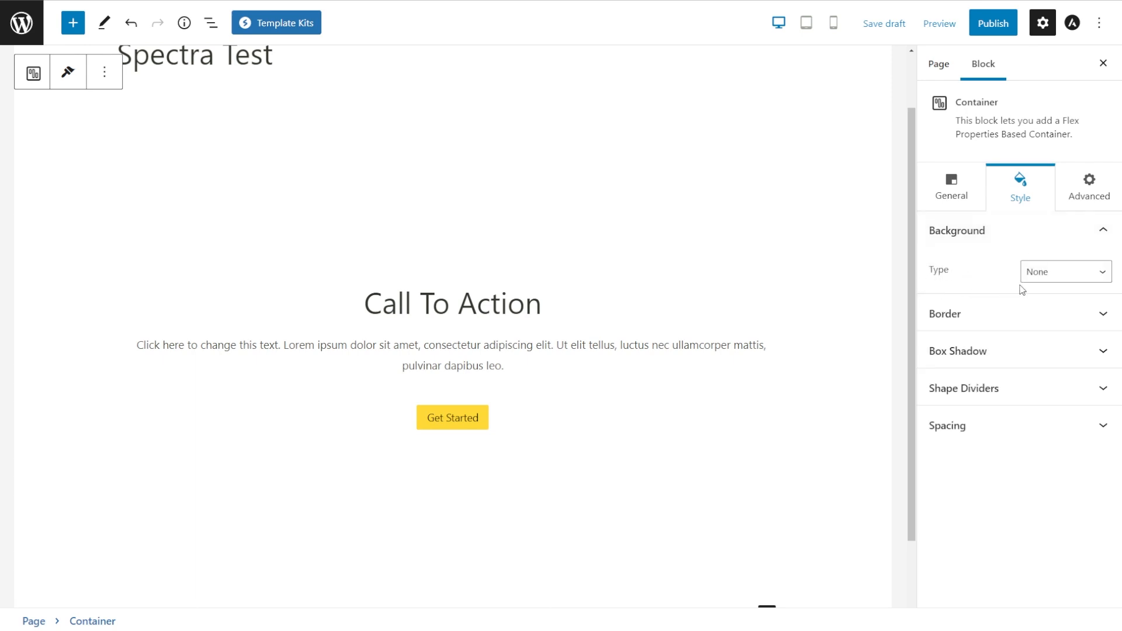
Step: Try yellow #FFD936 and teal #36ACBE as the container's background colour, and reset the colour
click(1052, 276)
click(1047, 305)
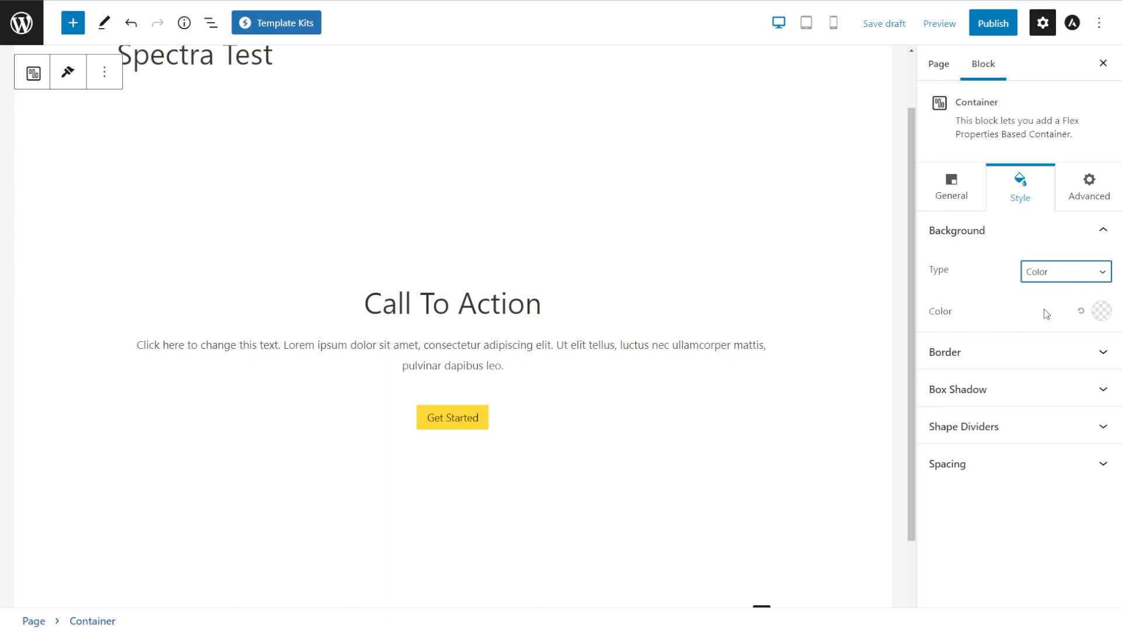
click(1102, 311)
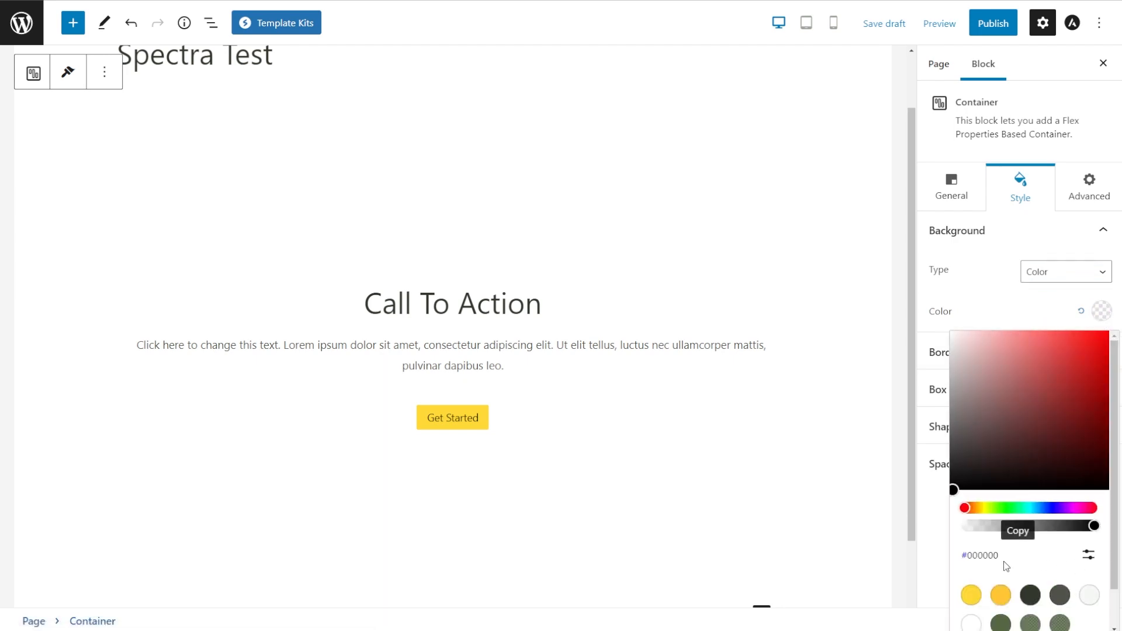
scroll(1011, 564, down, 1)
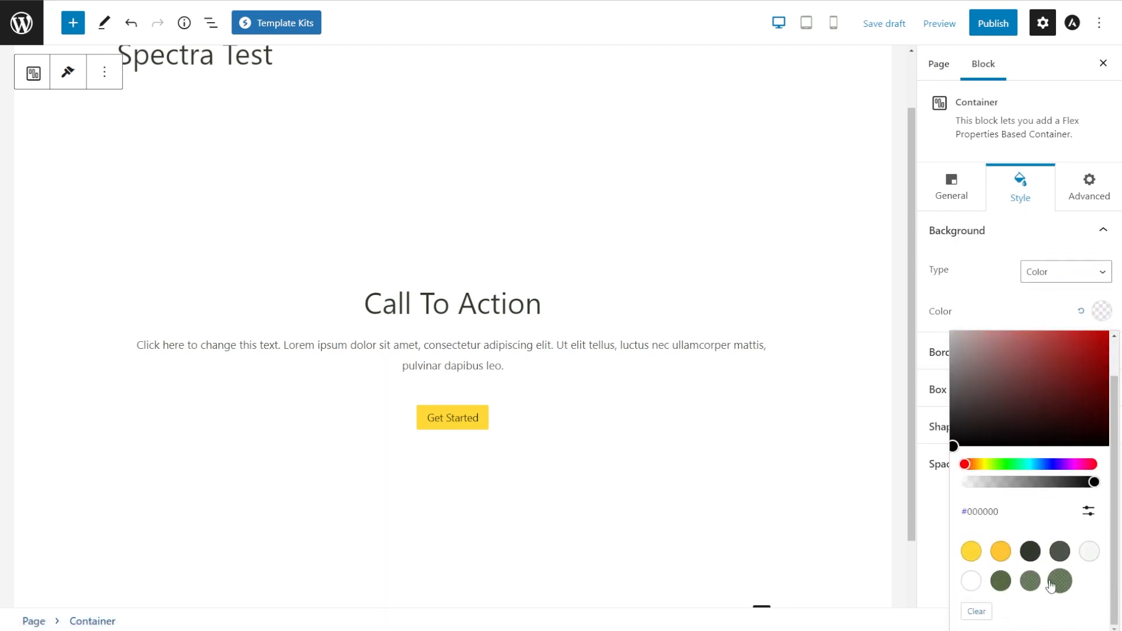
click(972, 552)
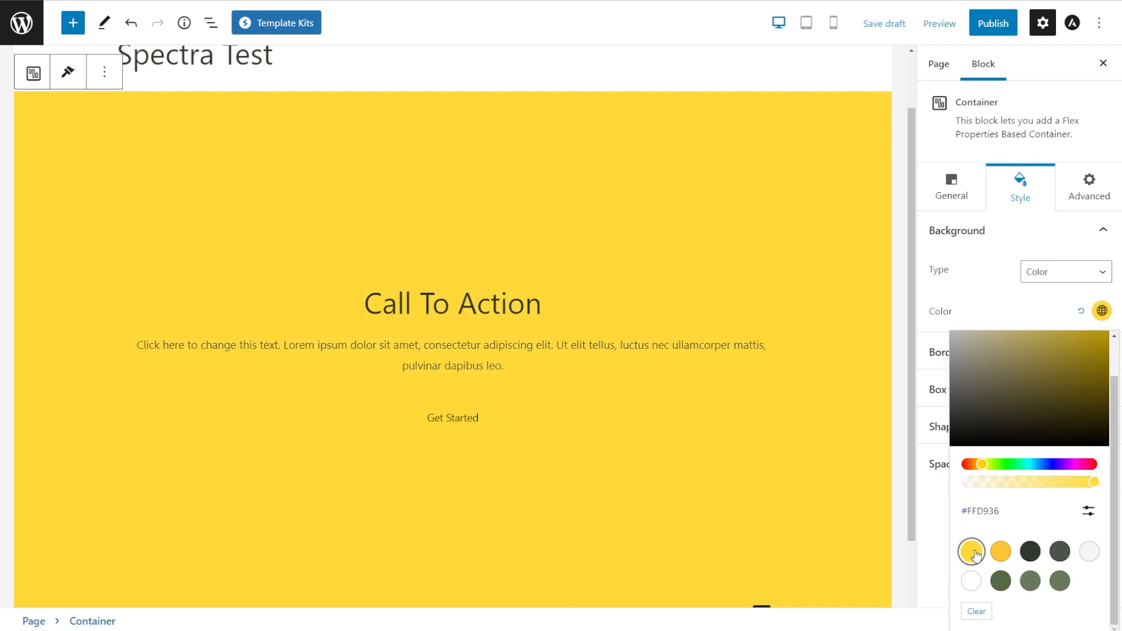
click(1034, 464)
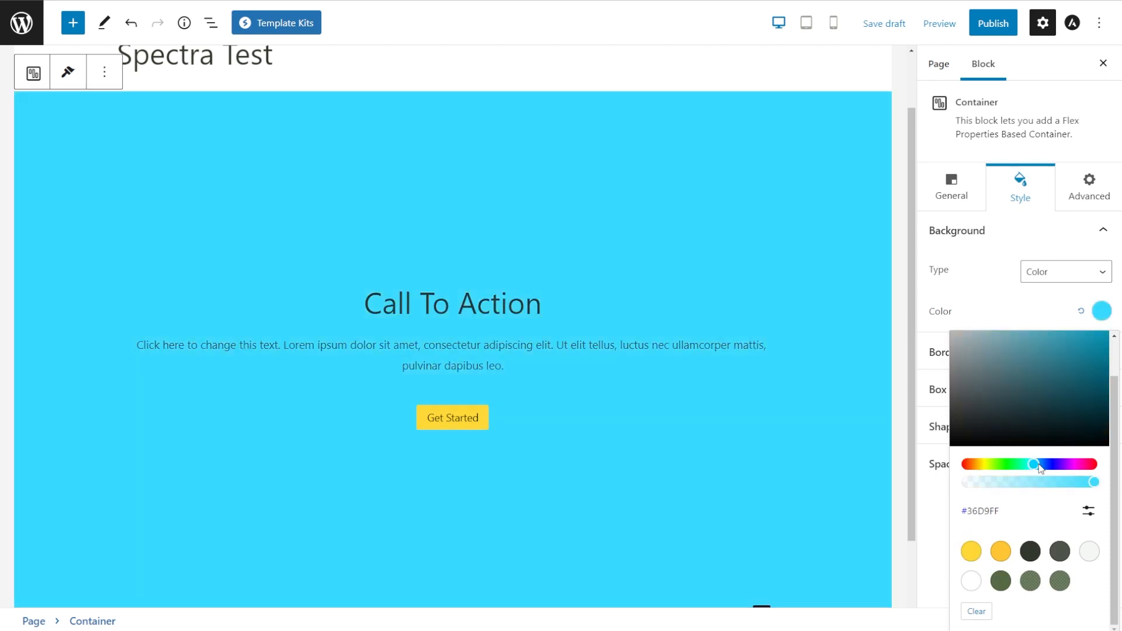
drag(1062, 419, 1063, 370)
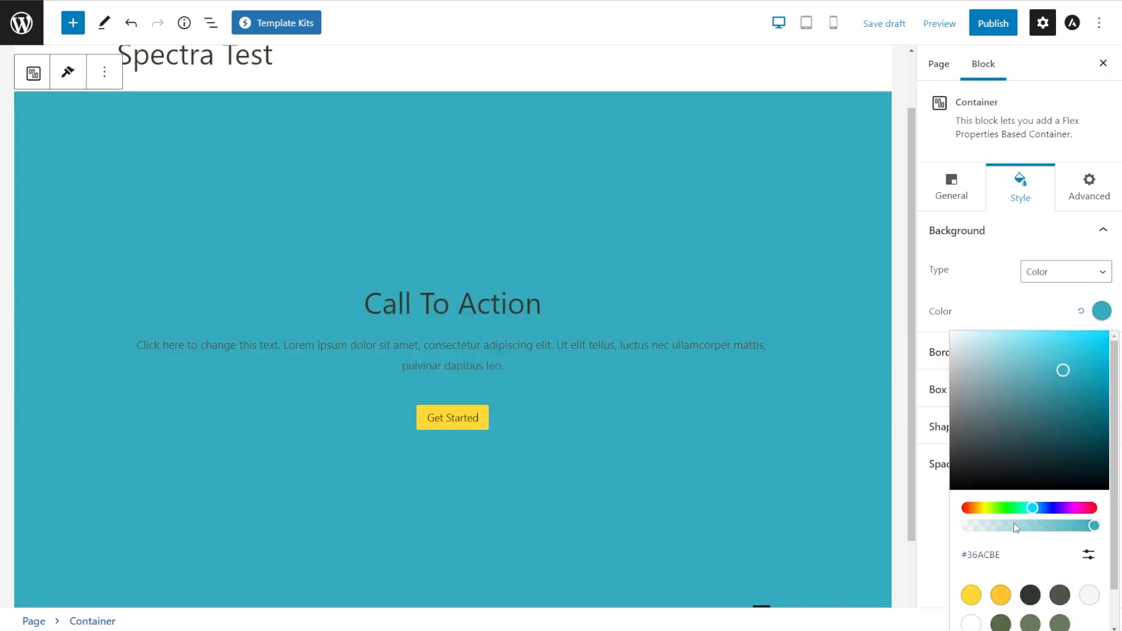
click(1082, 313)
Step: Set the container's background type to Image and use home-hero-banner.jpg from the media library
click(1056, 275)
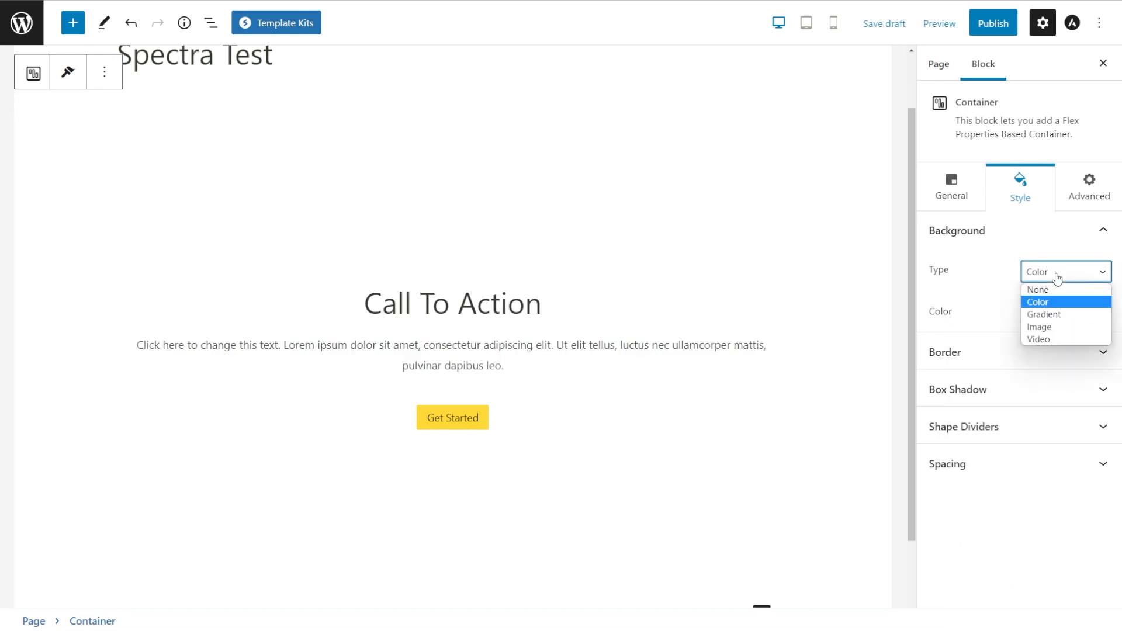
click(1044, 327)
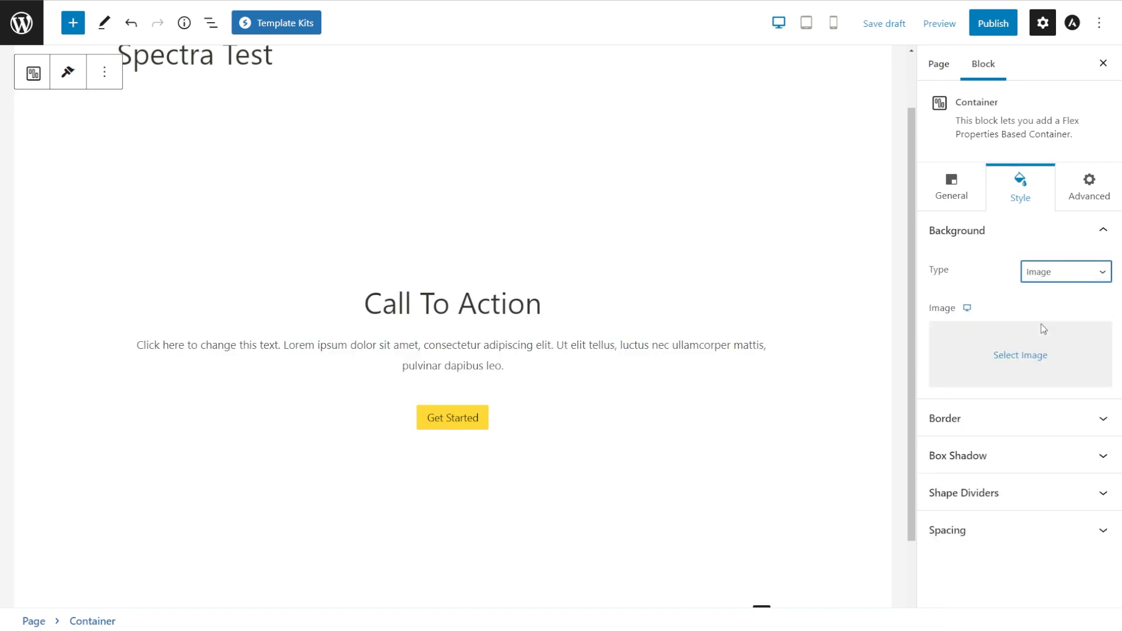
click(1003, 363)
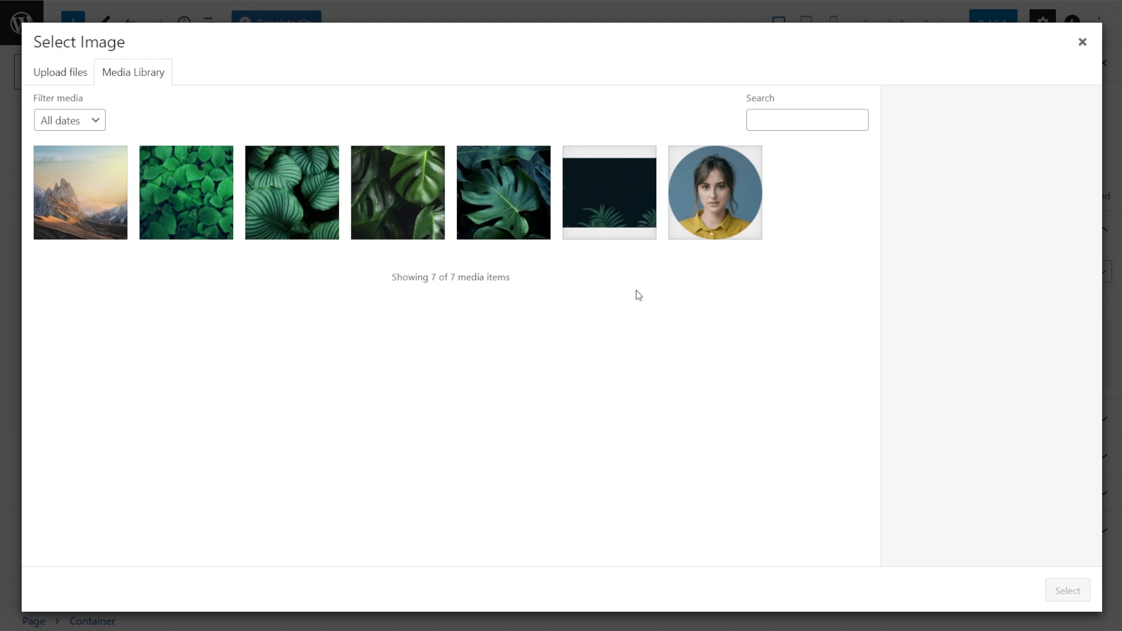
click(500, 213)
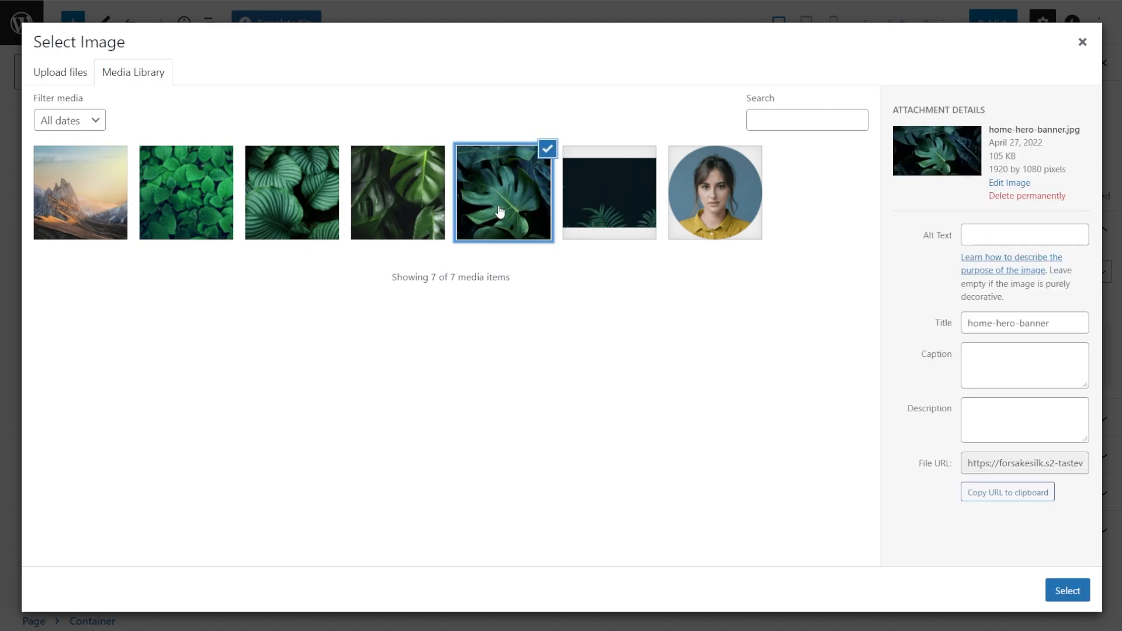
click(1059, 586)
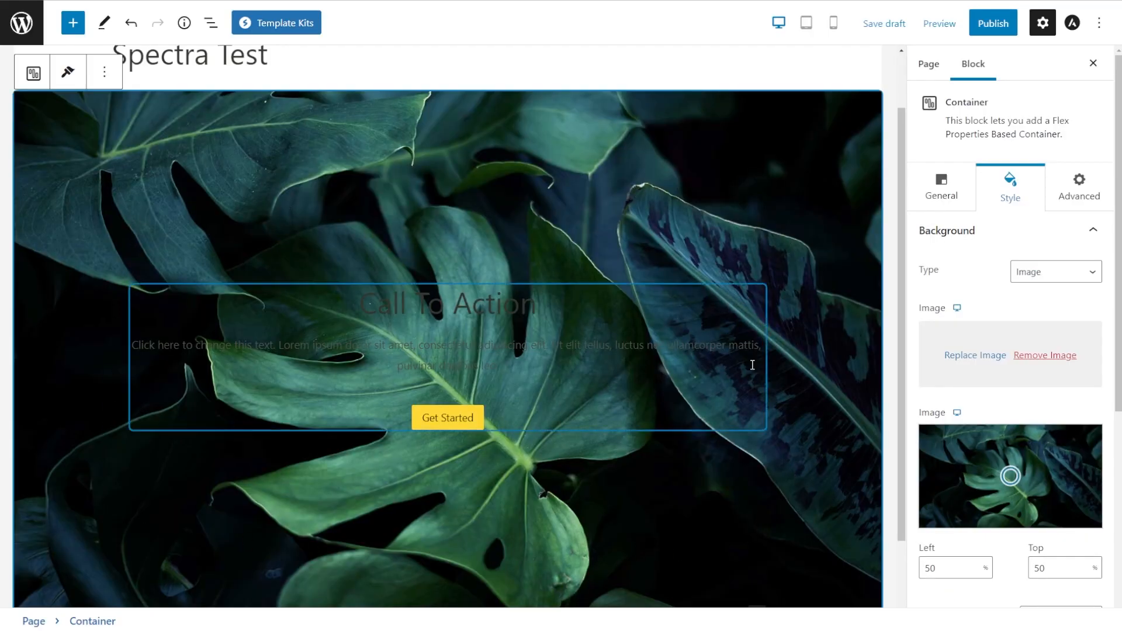
Step: Try the Fixed attachment on the container's background image, check how it scrolls, and restore the Scroll attachment
scroll(209, 413, down, 1)
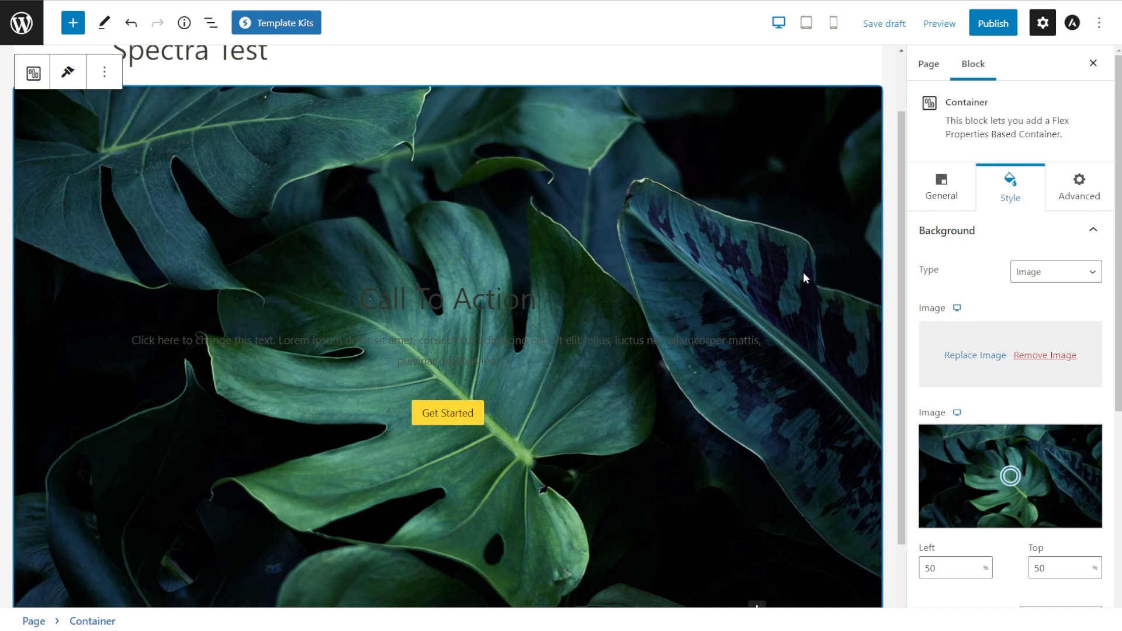
scroll(1039, 407, down, 5)
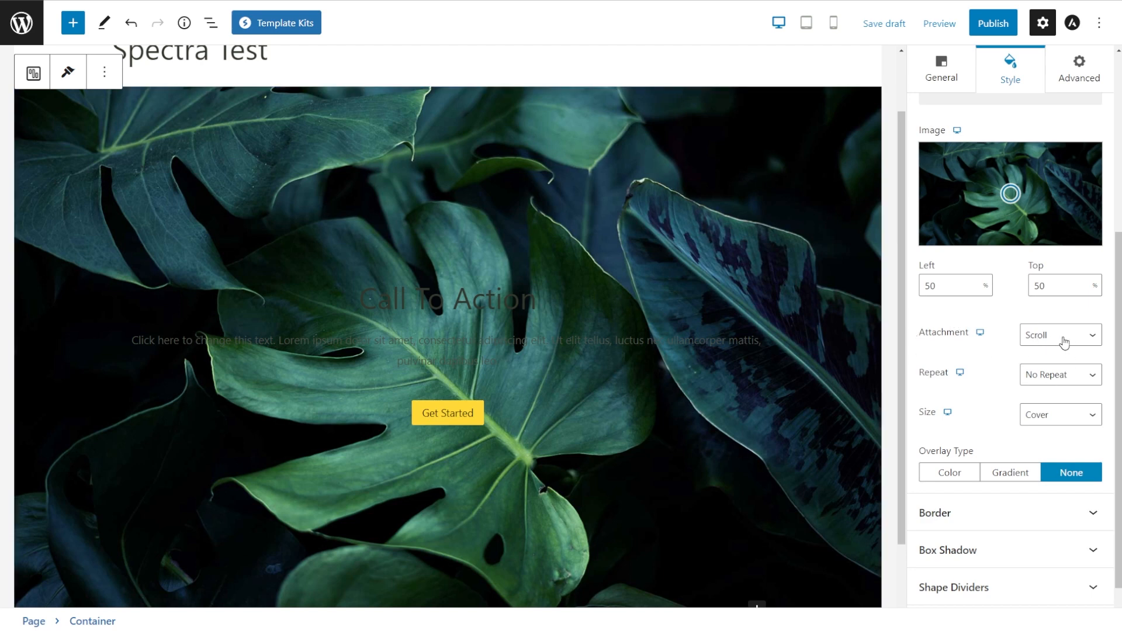
scroll(741, 205, down, 2)
scroll(739, 213, up, 3)
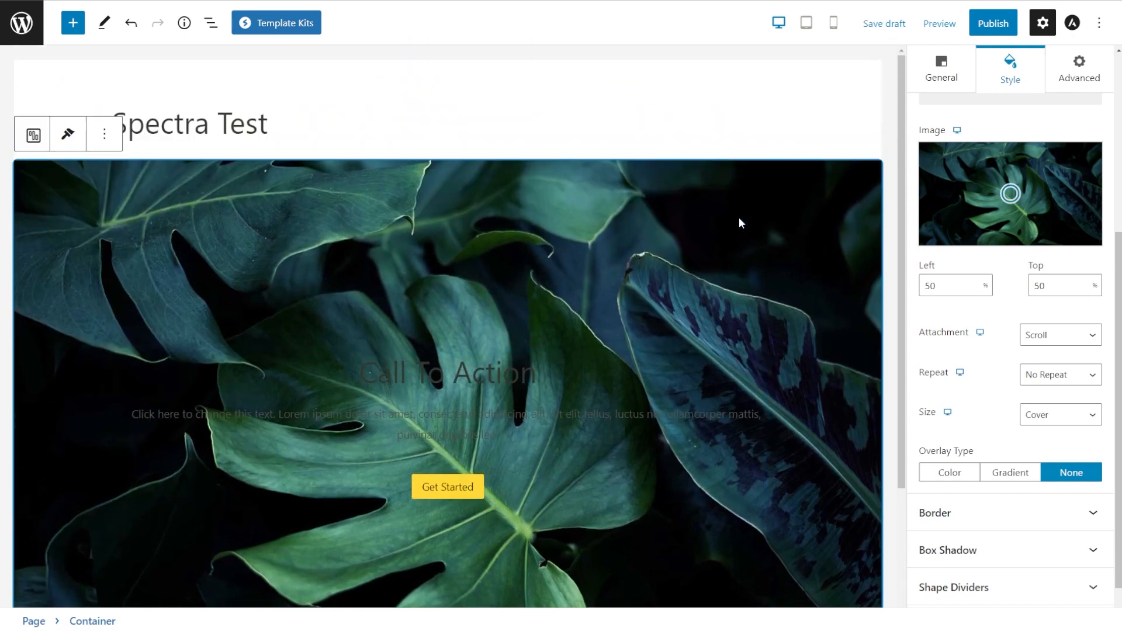
scroll(739, 223, down, 3)
click(1081, 336)
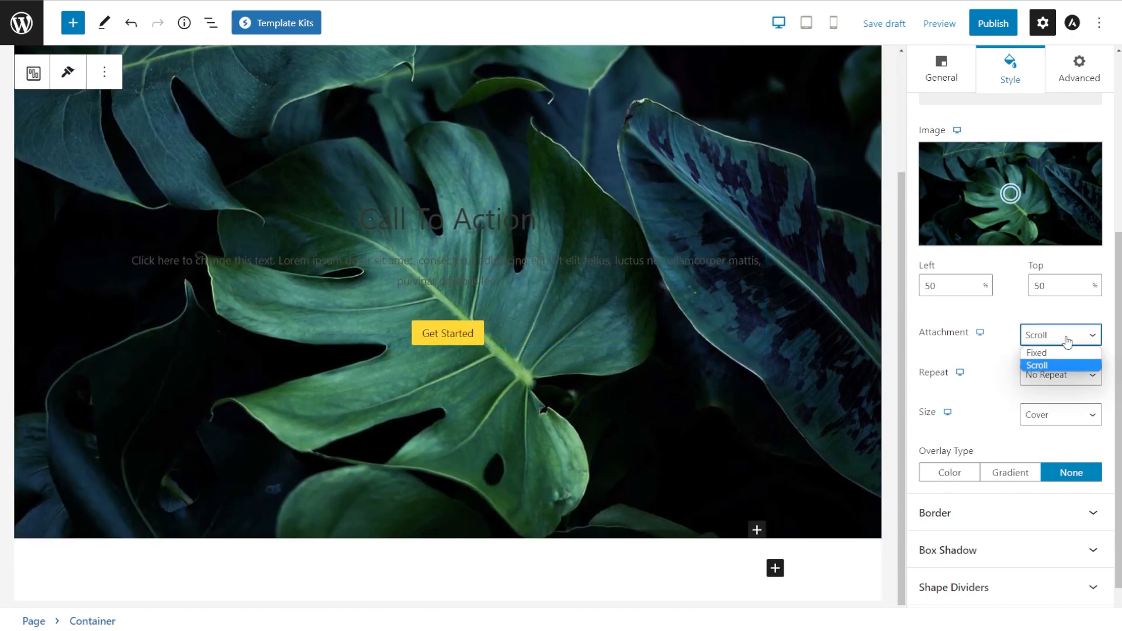
click(1059, 354)
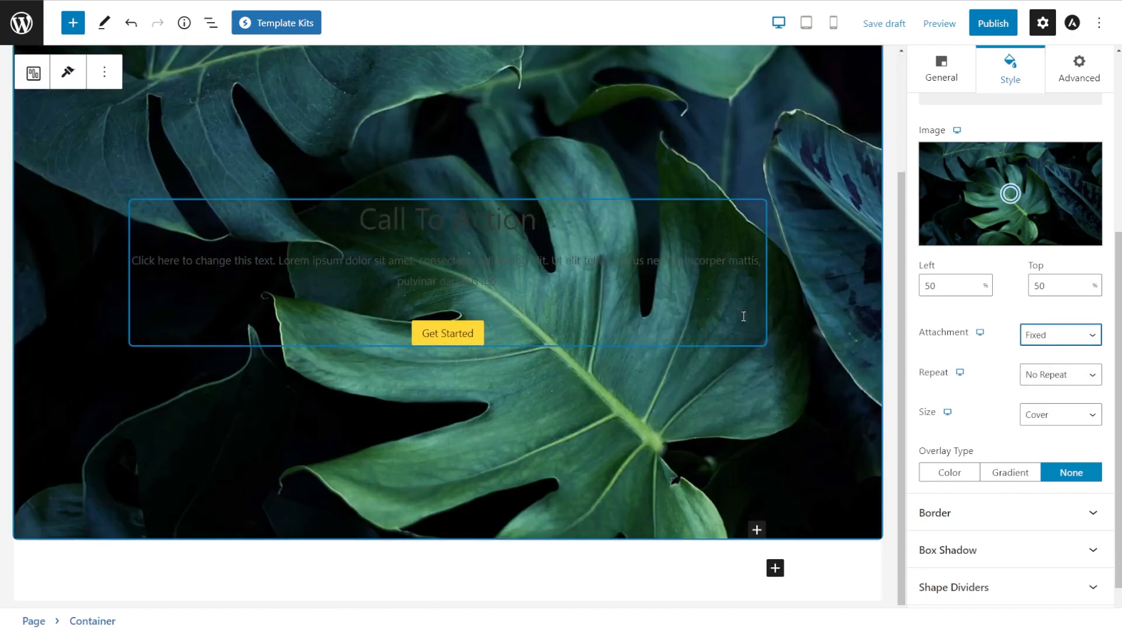
scroll(744, 320, up, 3)
scroll(746, 325, down, 3)
scroll(747, 327, up, 2)
scroll(747, 327, up, 1)
scroll(746, 328, down, 3)
click(1051, 335)
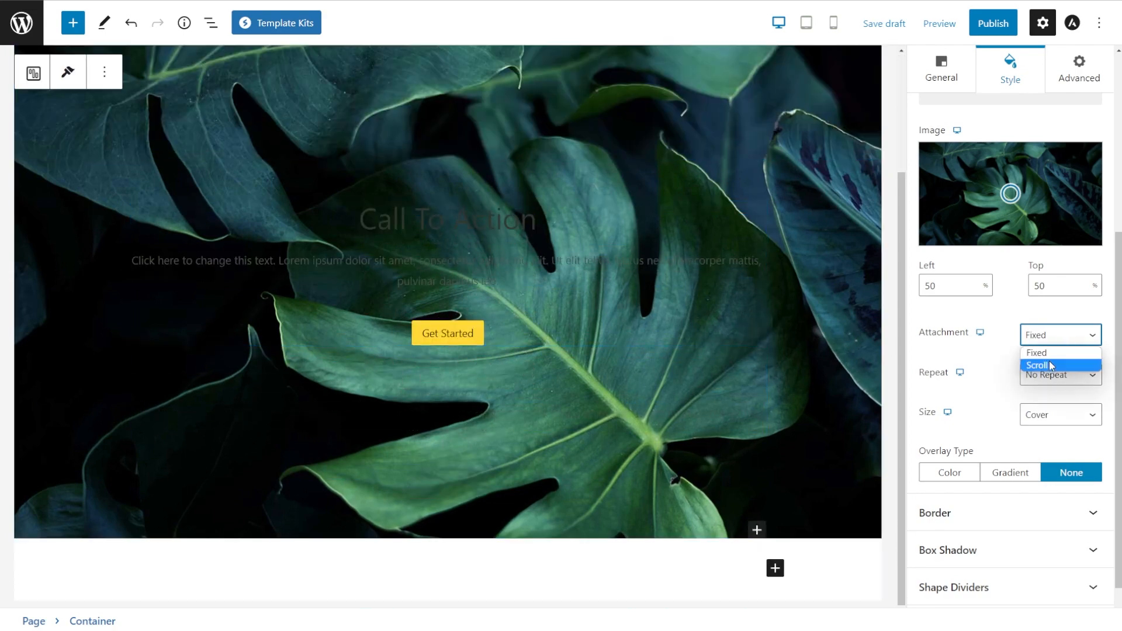
click(1047, 363)
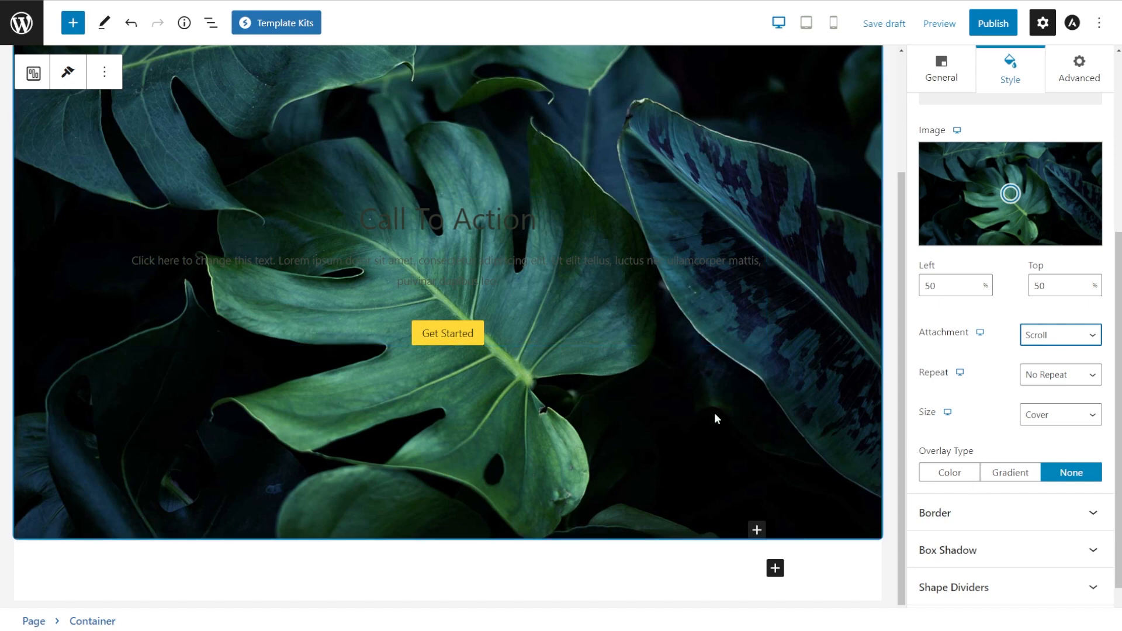
Step: Add a colour overlay of #181B1E96 to the container's background image
click(959, 476)
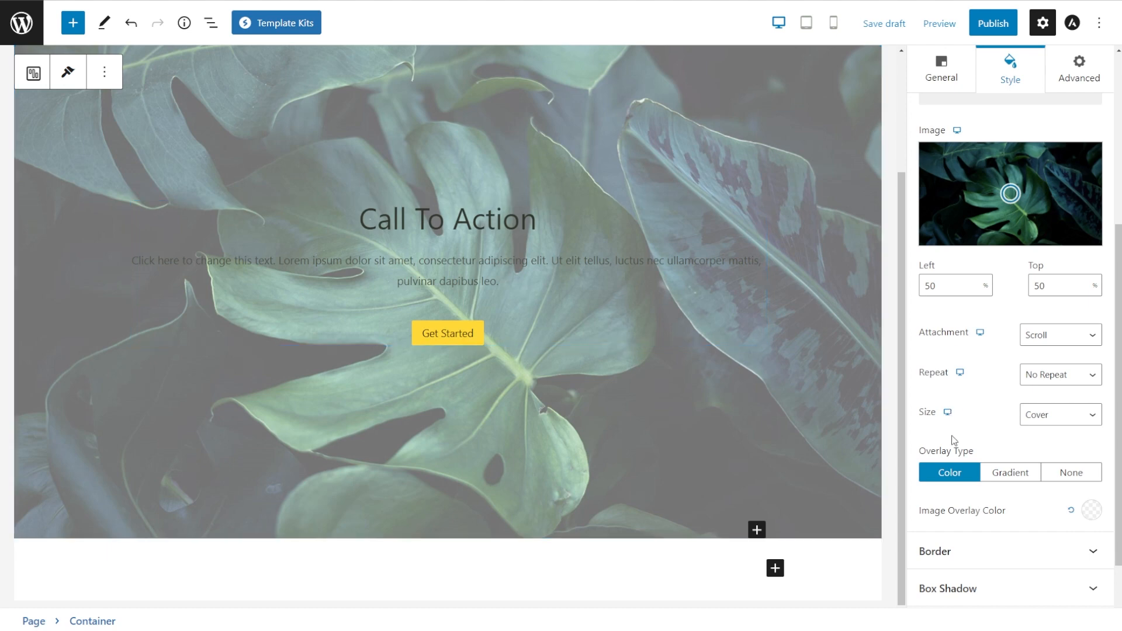
click(1092, 513)
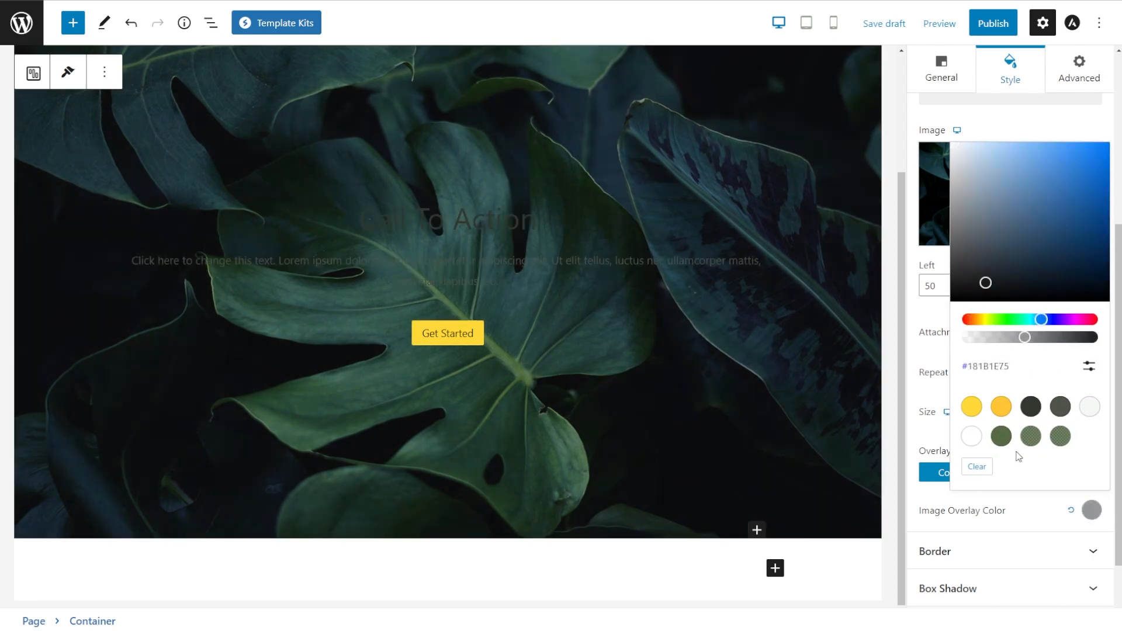
drag(1026, 339, 1042, 338)
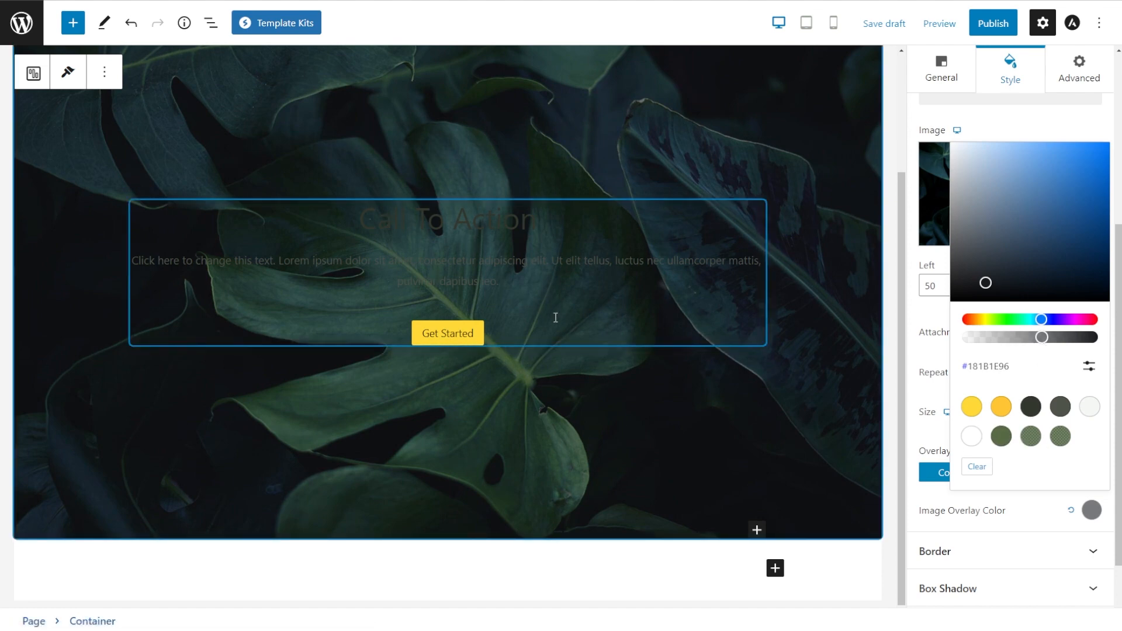
Step: Set the Call To Action block's heading colour to white #FFFFFF
click(543, 283)
click(1011, 209)
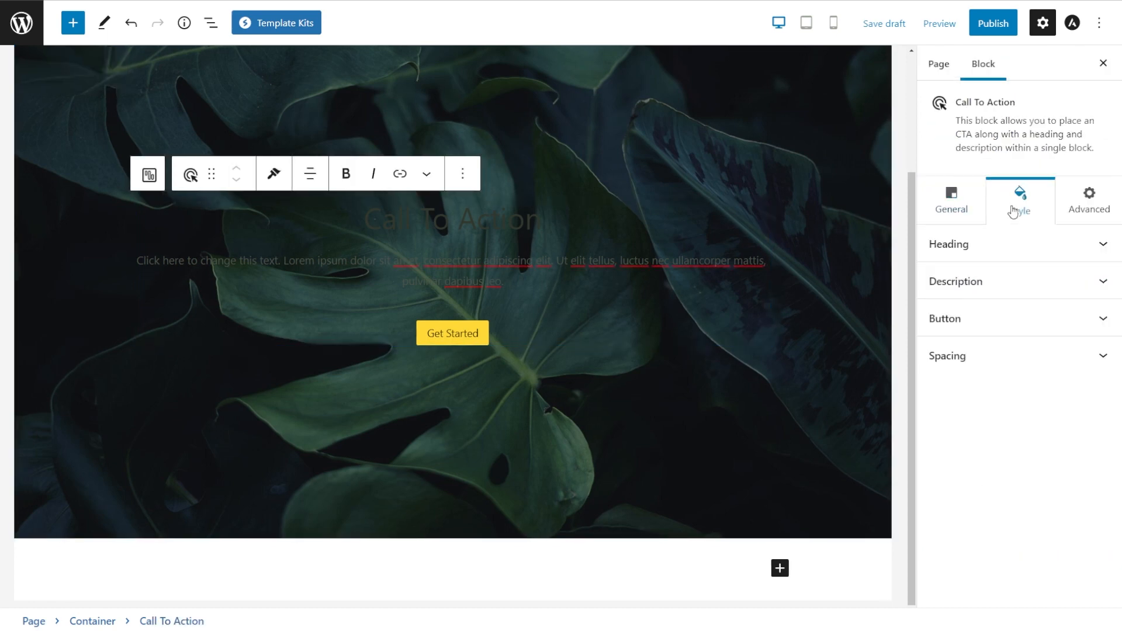
click(943, 253)
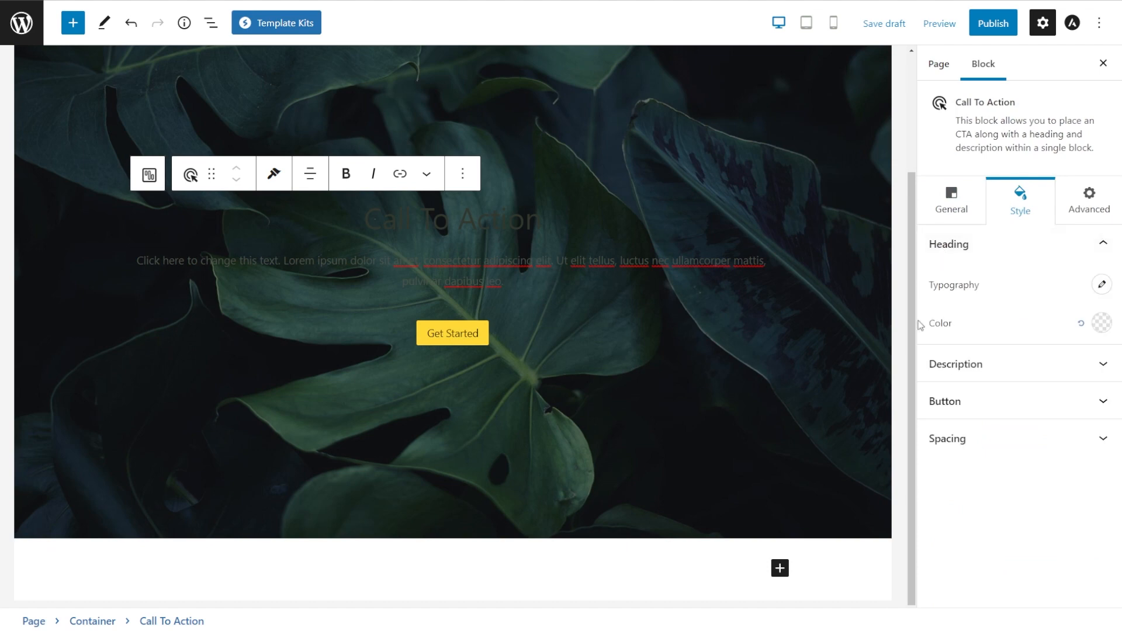
click(1101, 324)
click(1030, 264)
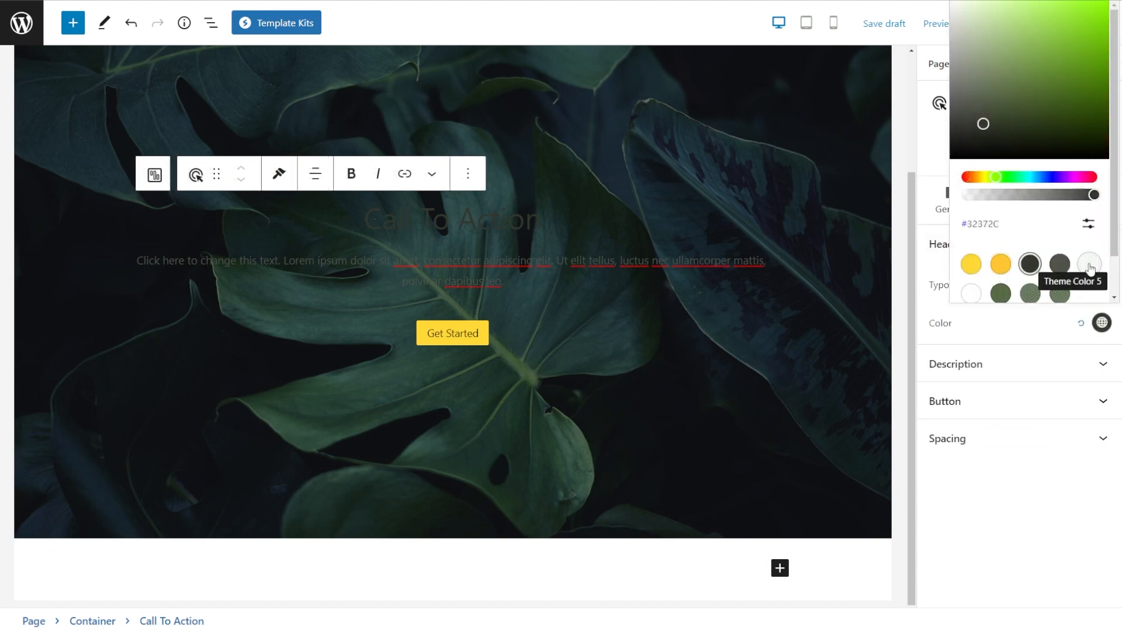
click(972, 295)
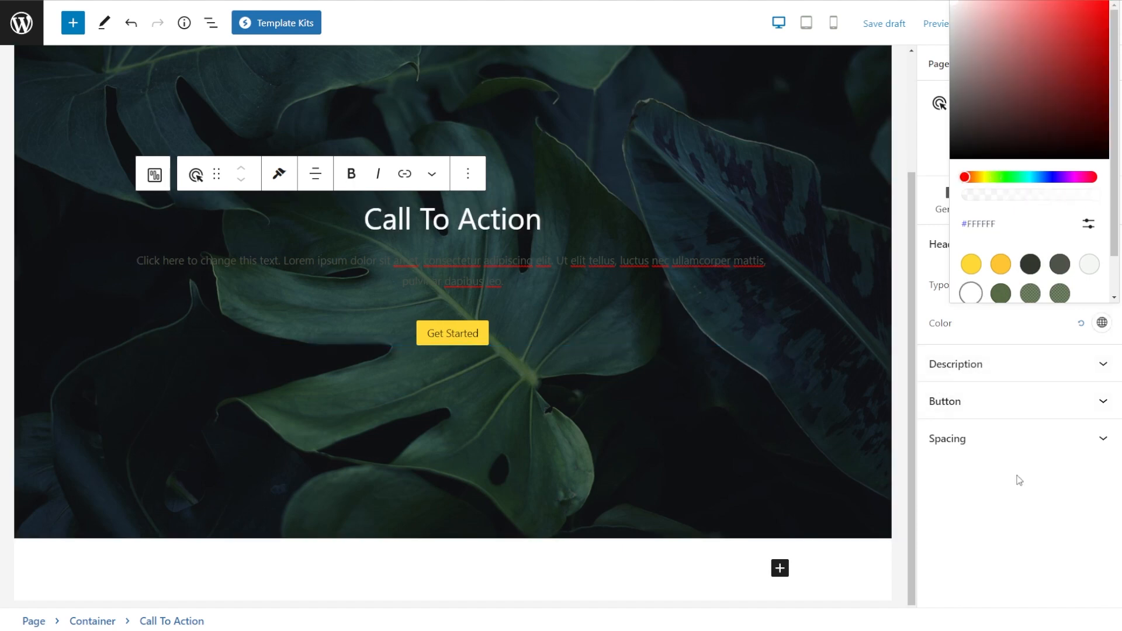
Step: Set the Call To Action block's description colour to white #FFFFFF
click(990, 365)
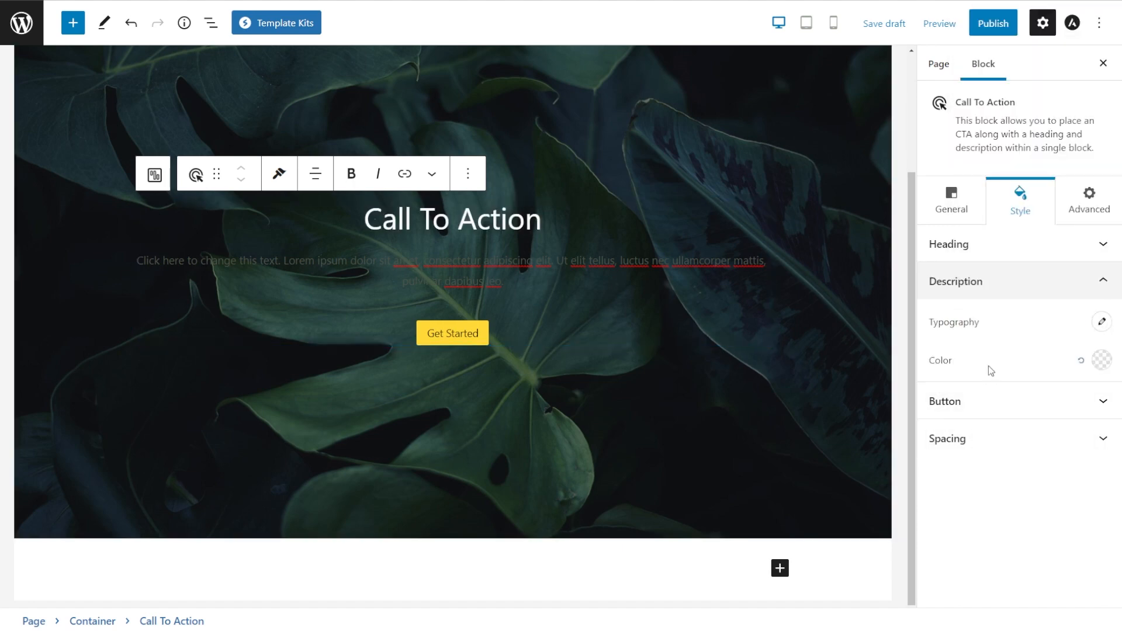
click(1102, 360)
click(971, 293)
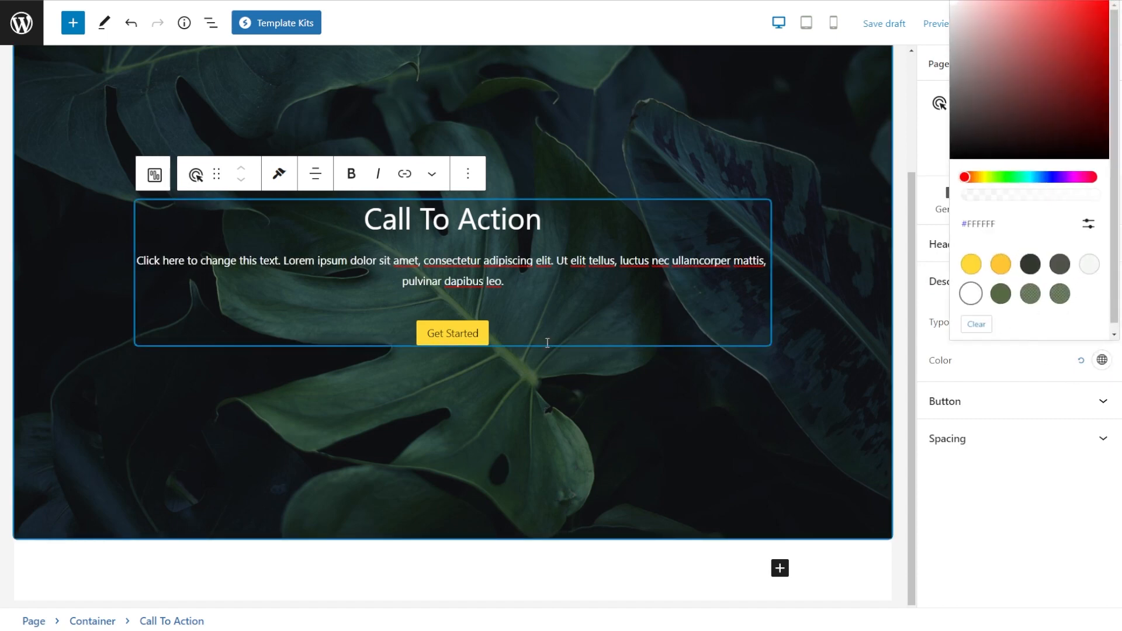
Step: Replace the Call To Action heading text with "Bring Spring to Your Home"
mouse_move(546, 222)
mouse_down()
mouse_move(328, 232)
mouse_move(542, 220)
mouse_up()
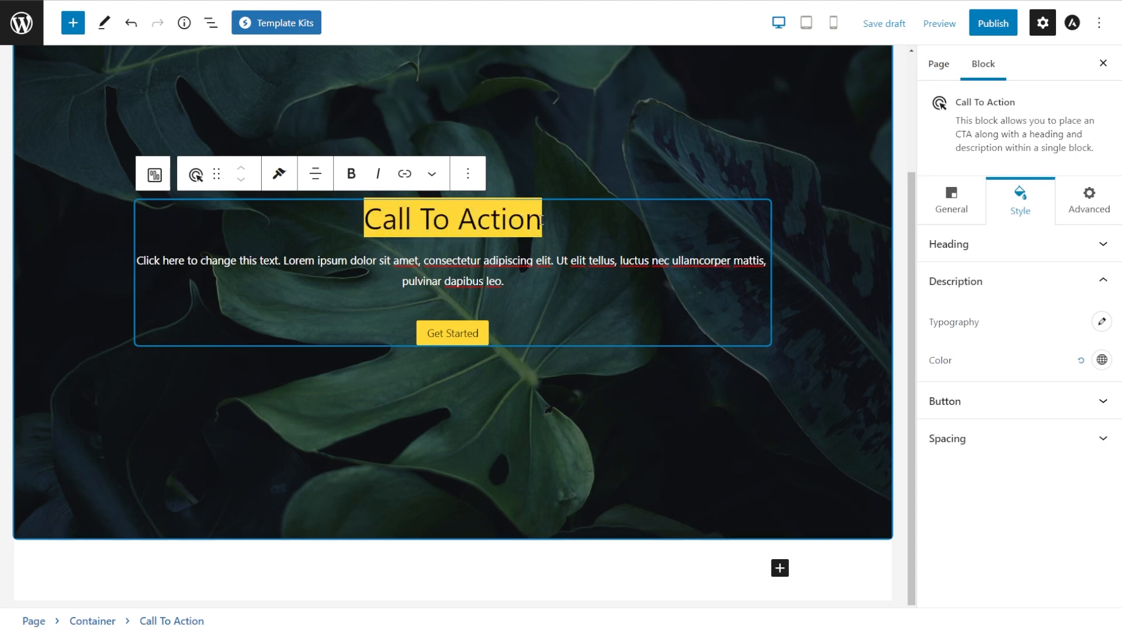
text(Bring Spring to Your Home)
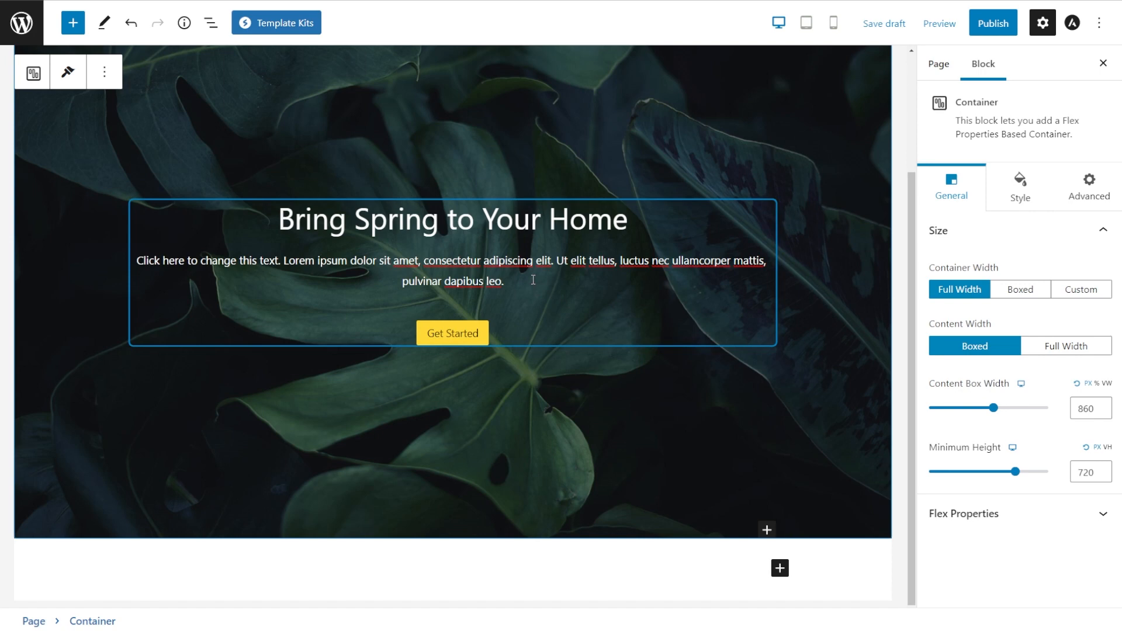
click(419, 257)
drag(448, 267, 537, 264)
click(509, 284)
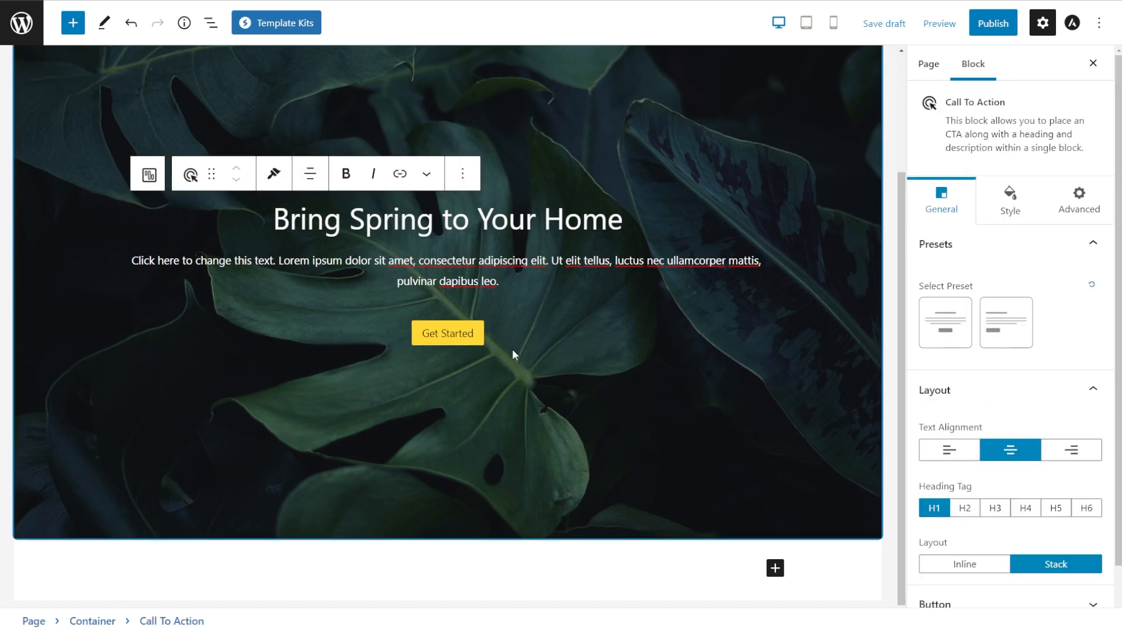
scroll(656, 476, down, 1)
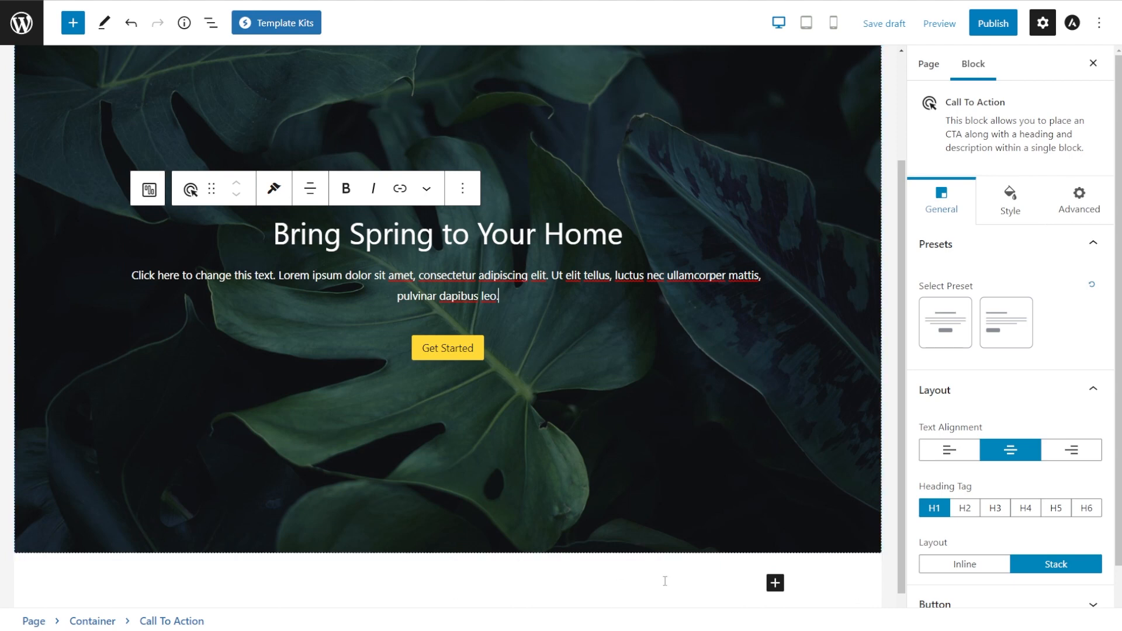
Step: Add a single-column container below the image-background section and insert the Spectra Heading block in it
click(776, 584)
click(812, 430)
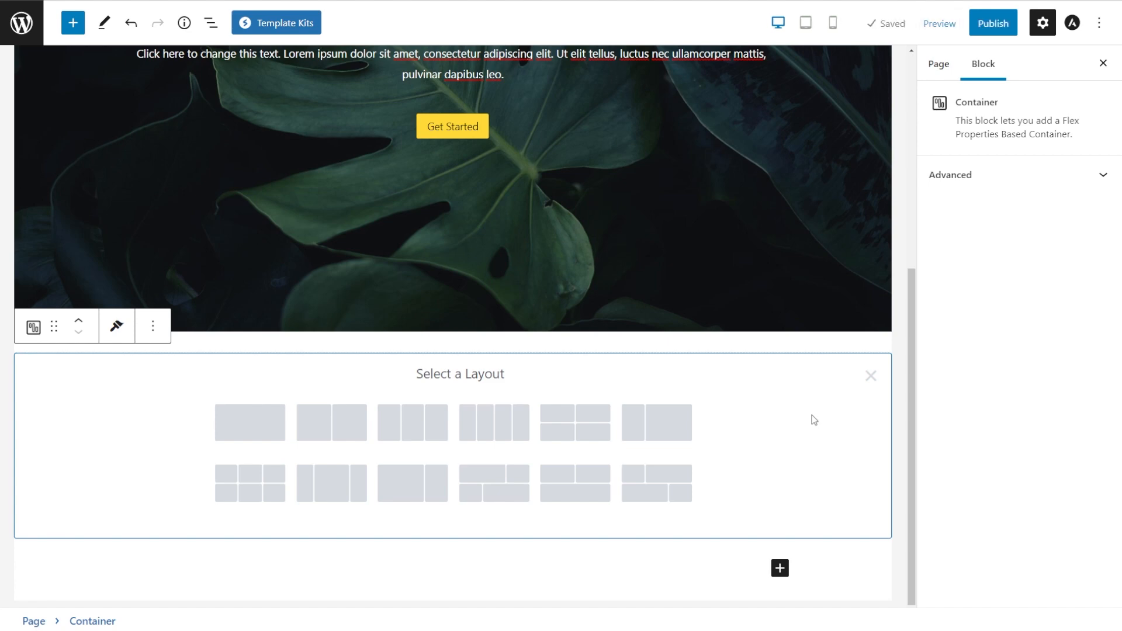
click(253, 428)
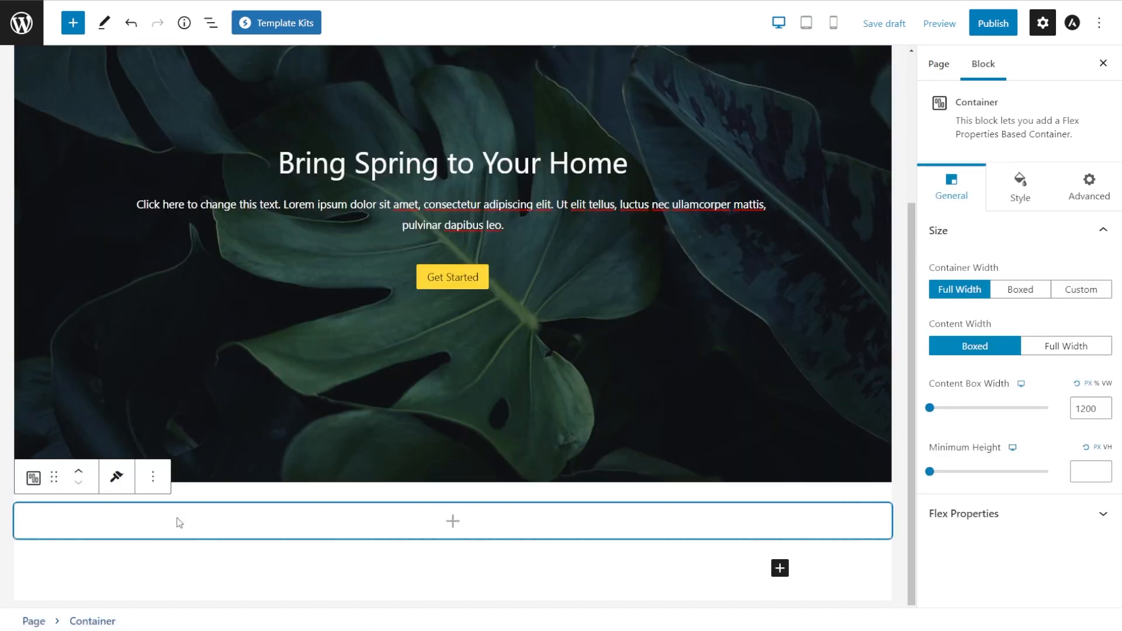
click(454, 522)
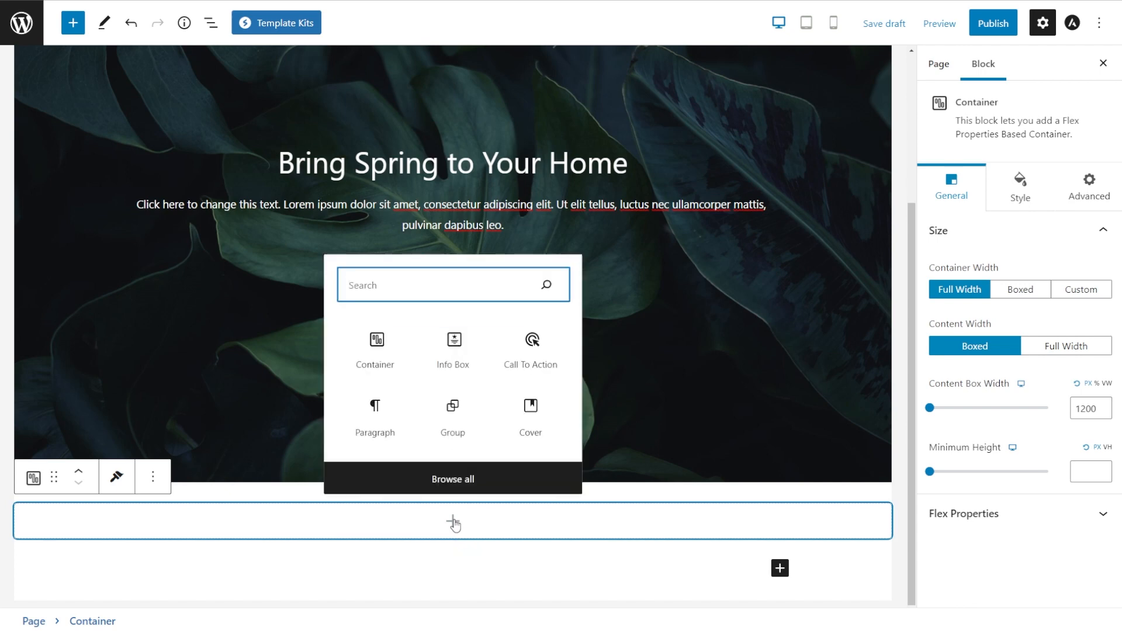
text(Heading)
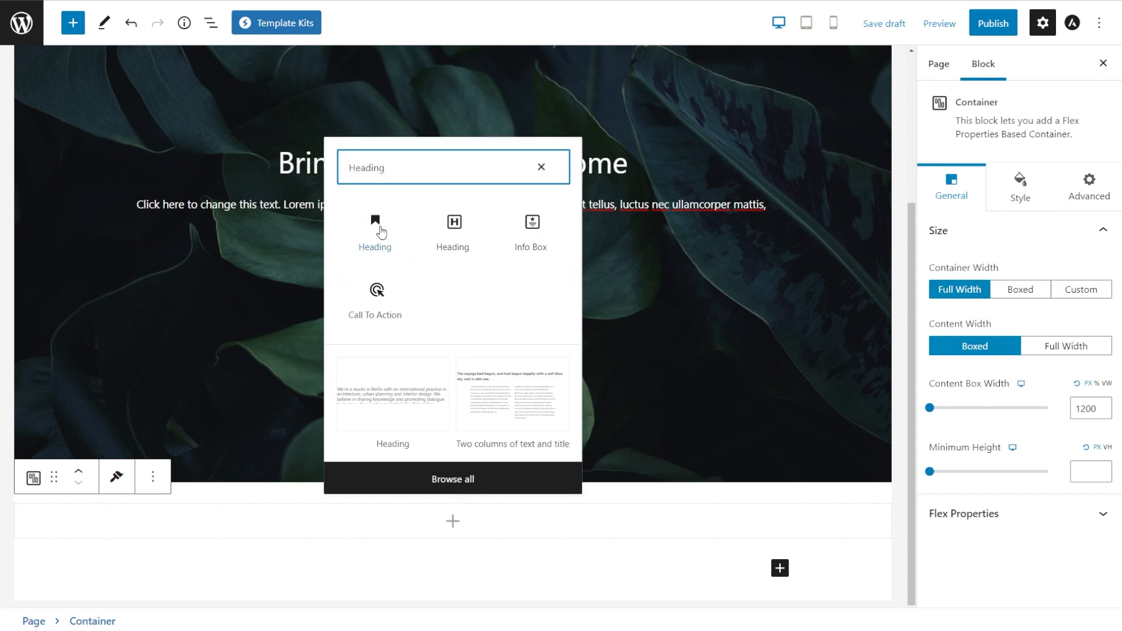
click(454, 253)
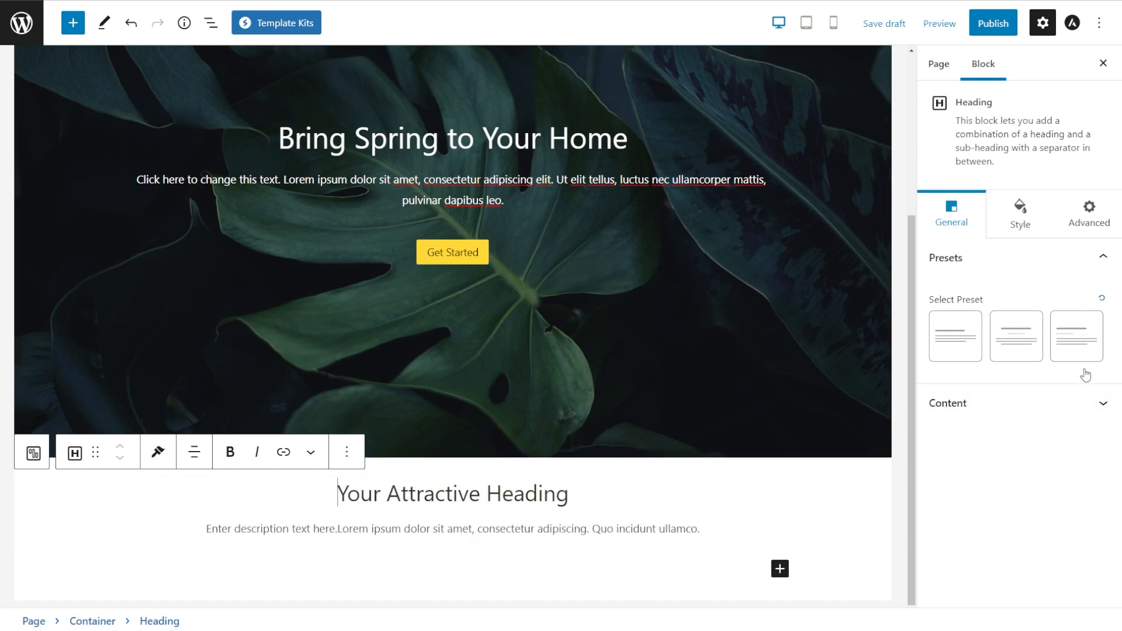
Step: Compare the Heading block's presets and apply the centred one with a separator line
click(956, 336)
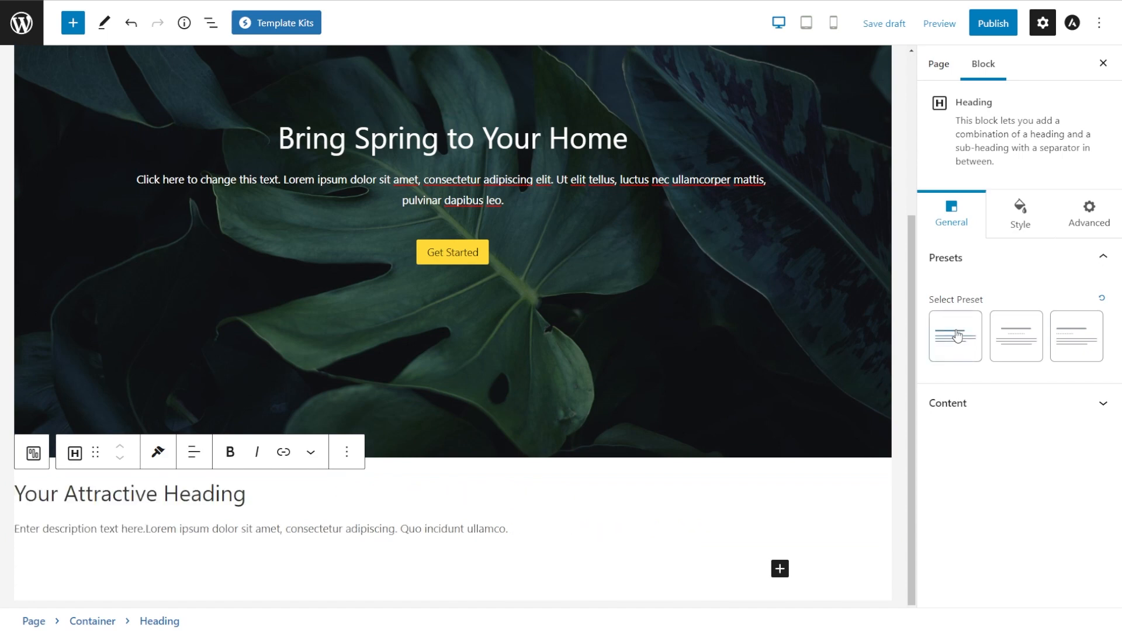
click(1017, 345)
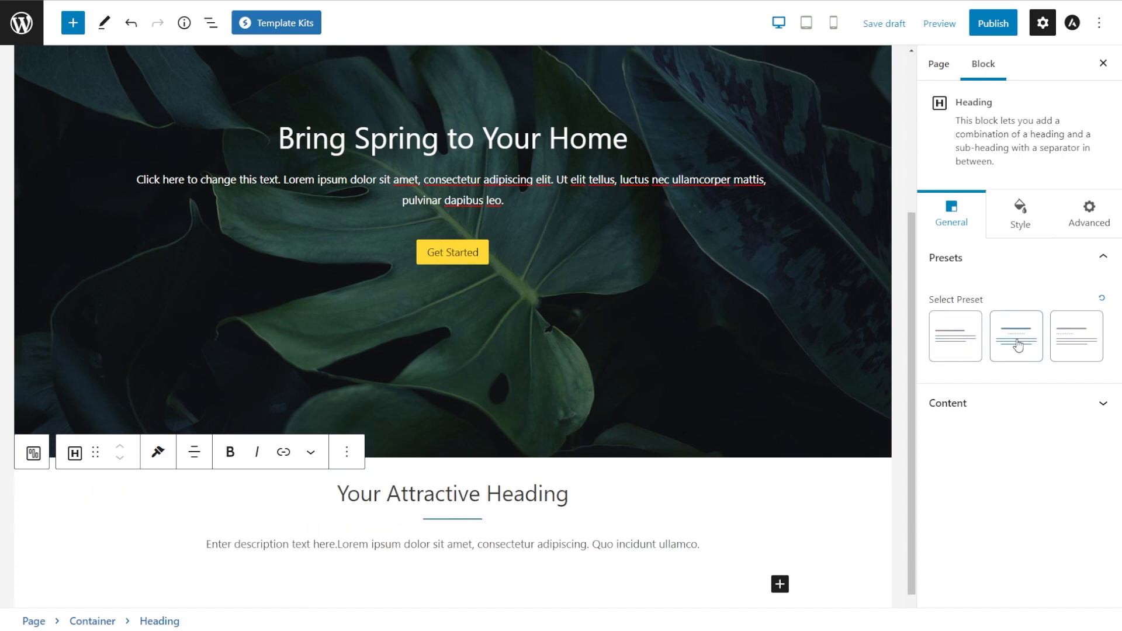
click(1078, 342)
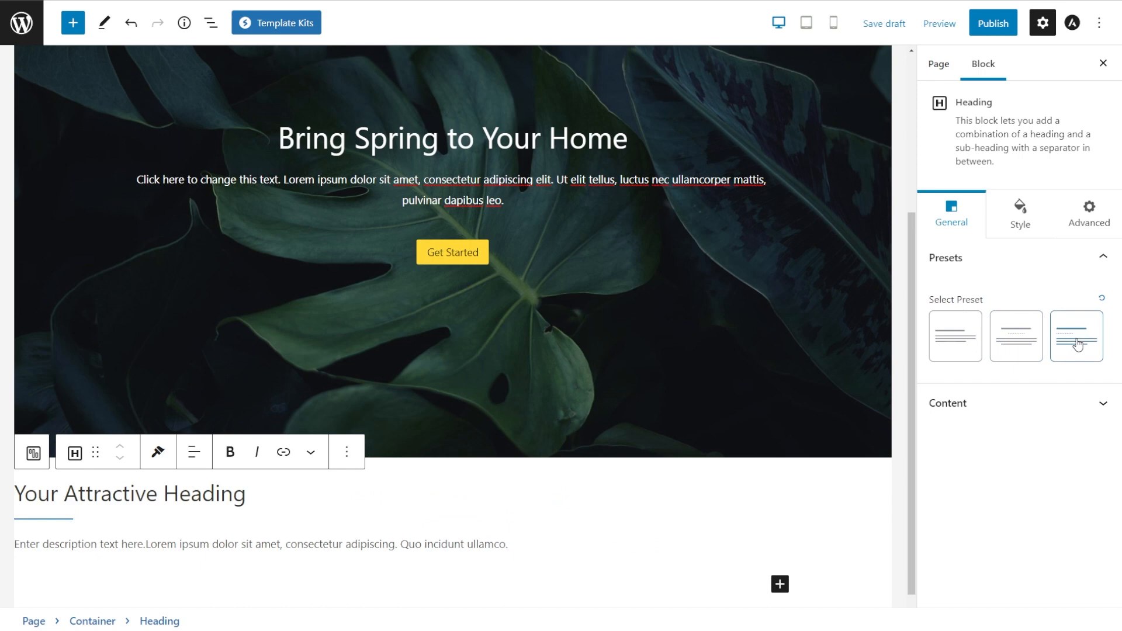
click(1017, 342)
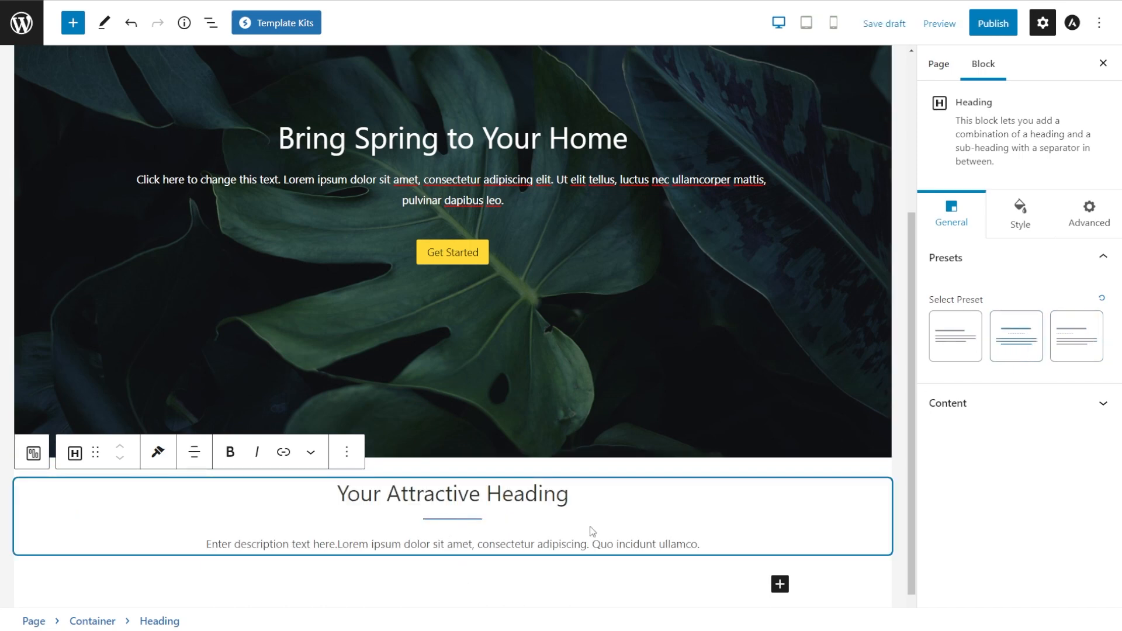
Step: Try the H1 heading tag and other separator styles on the Heading block, restoring H2 and Solid
click(949, 403)
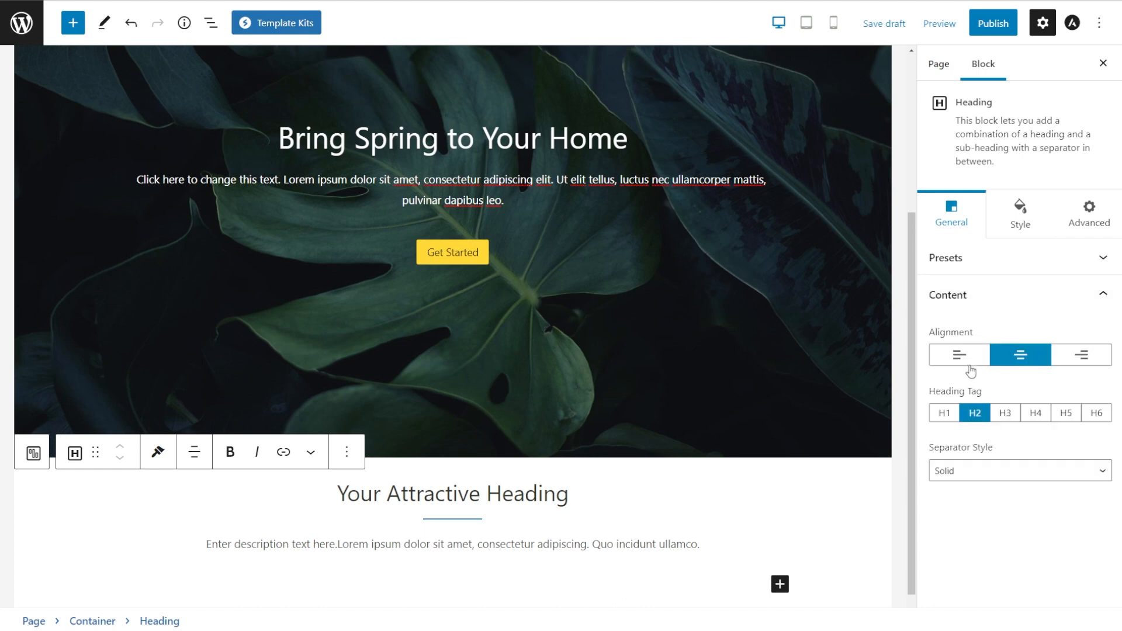
click(946, 414)
click(971, 416)
click(962, 471)
click(963, 526)
click(963, 477)
click(953, 536)
click(971, 475)
click(969, 501)
Step: Style the Heading block's separator with a width of 159 px, a thickness of 3 px and the yellow colour #FFD936
click(1016, 225)
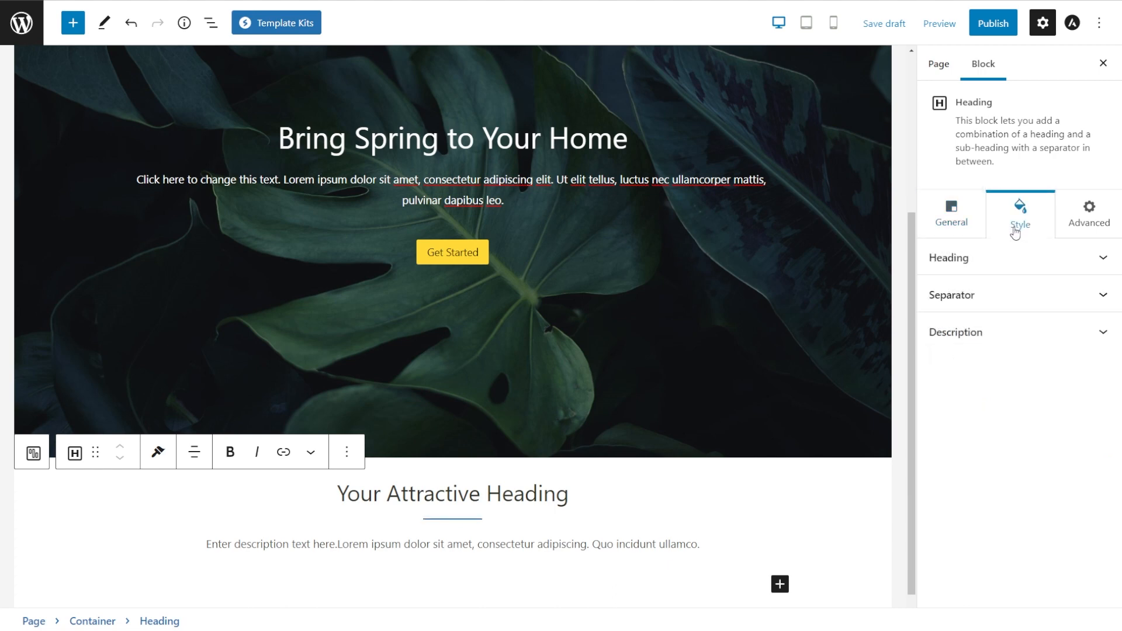
click(1006, 260)
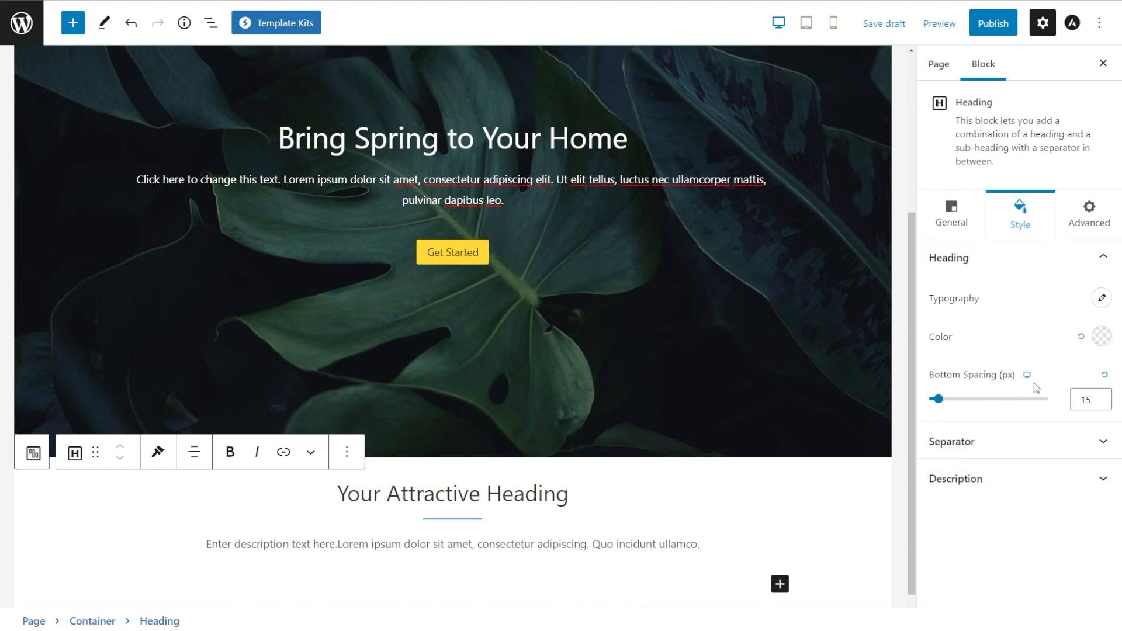
click(992, 485)
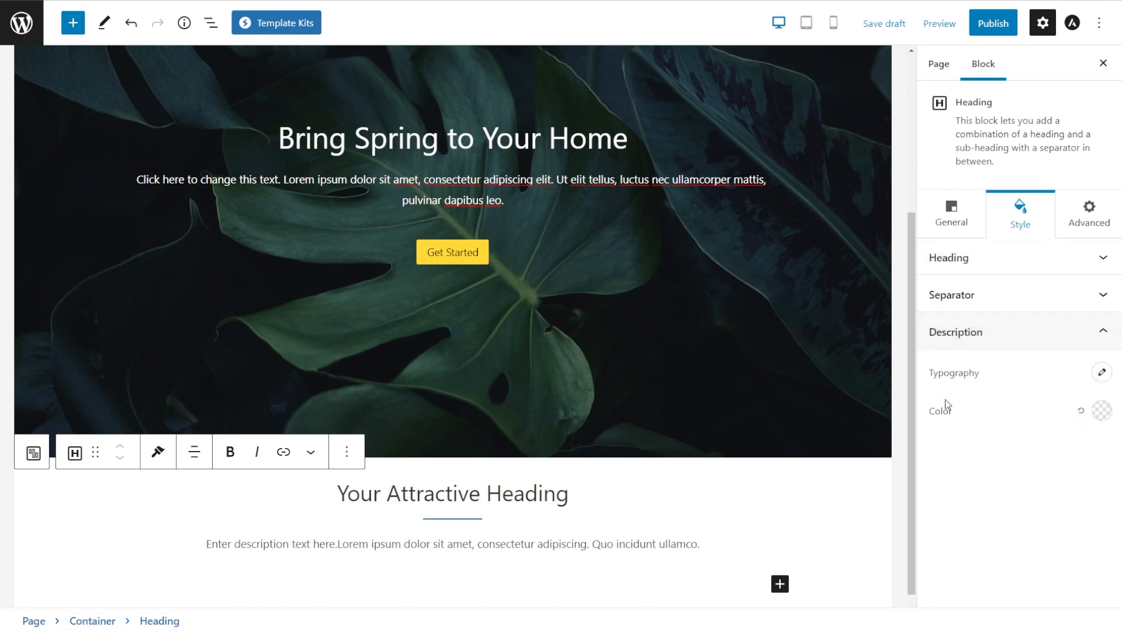
click(1000, 337)
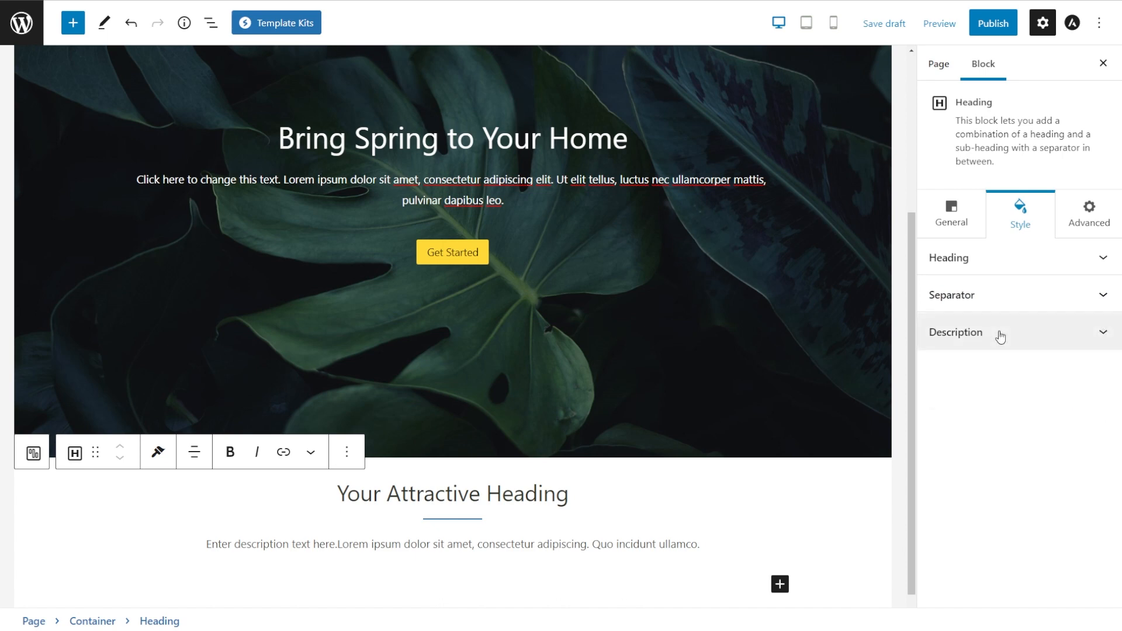
click(994, 299)
mouse_move(949, 361)
mouse_down()
mouse_move(978, 362)
mouse_move(952, 362)
mouse_move(967, 364)
mouse_up()
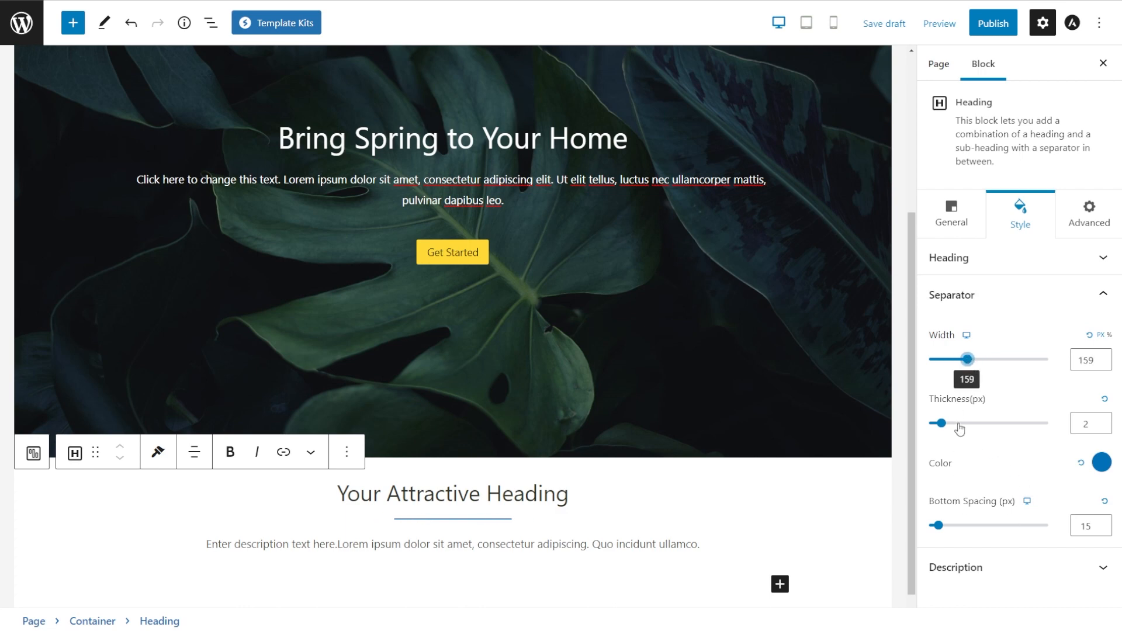
mouse_move(945, 425)
mouse_down()
mouse_move(1000, 423)
mouse_move(950, 431)
mouse_up()
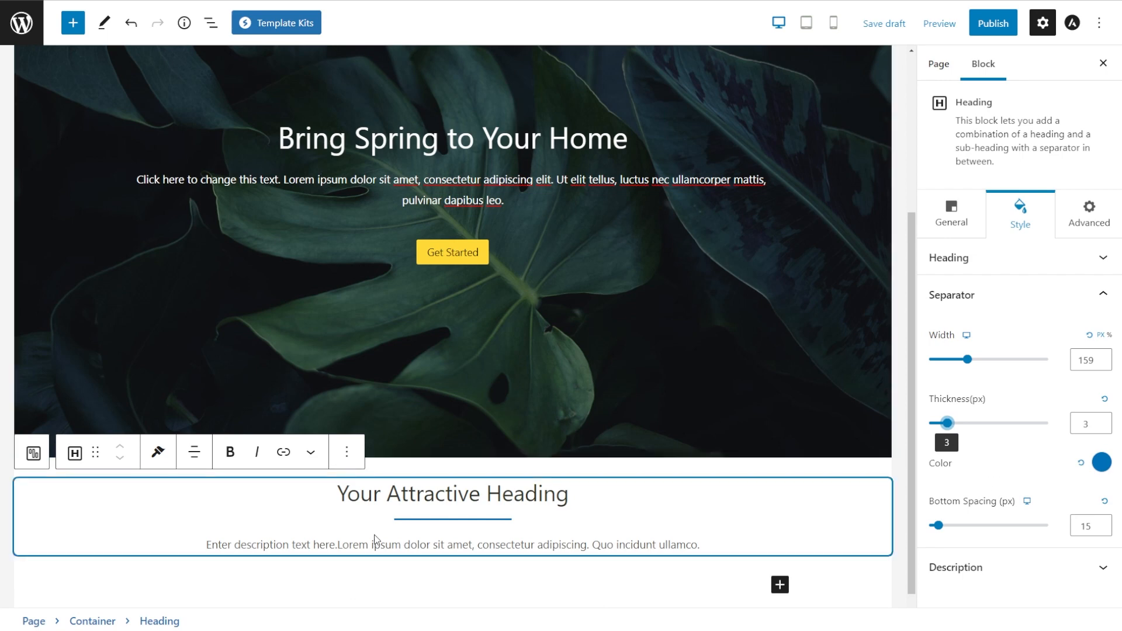
click(1102, 464)
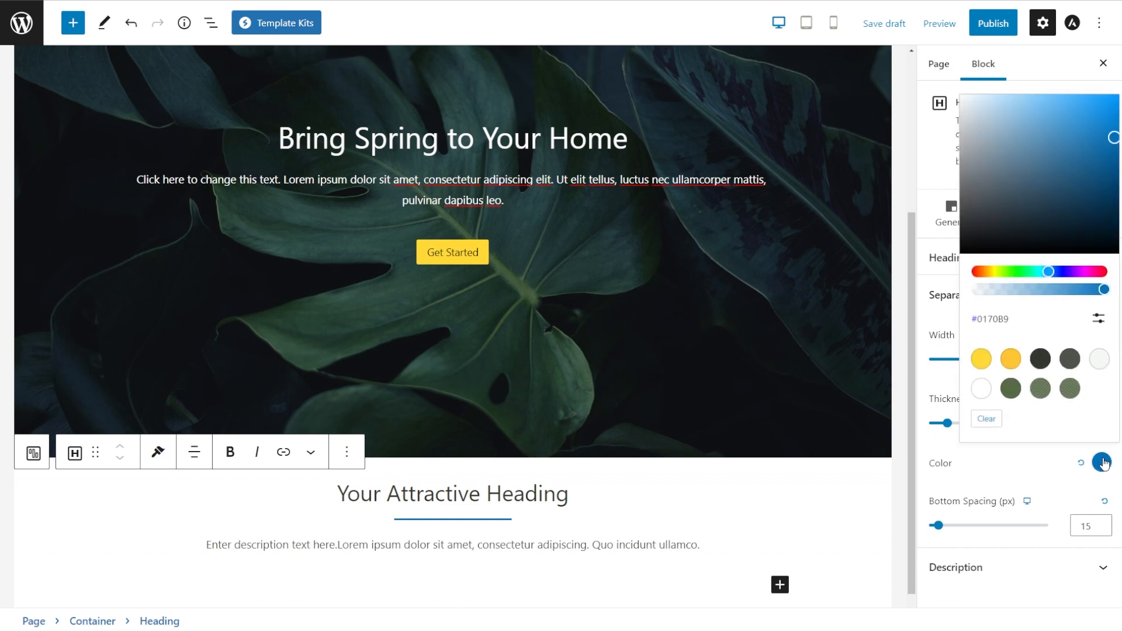
click(981, 358)
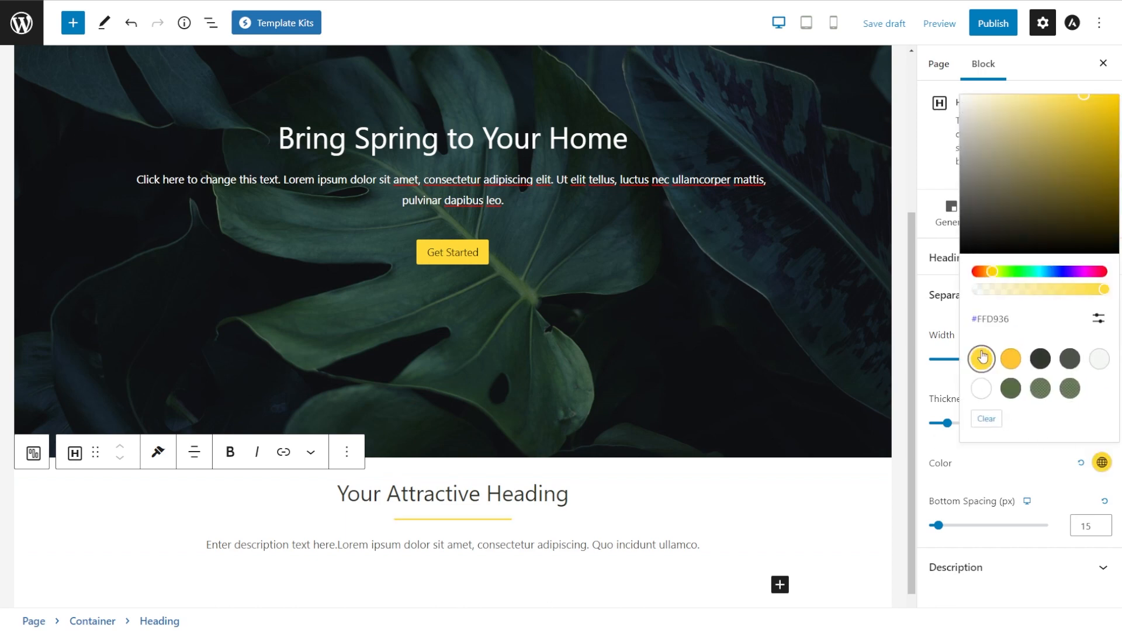
click(591, 526)
Step: Replace the heading text with "Our Services" and shorten its description to "Lorem ipsum dolor sit amet, consectetur adipiscing."
drag(341, 494, 572, 493)
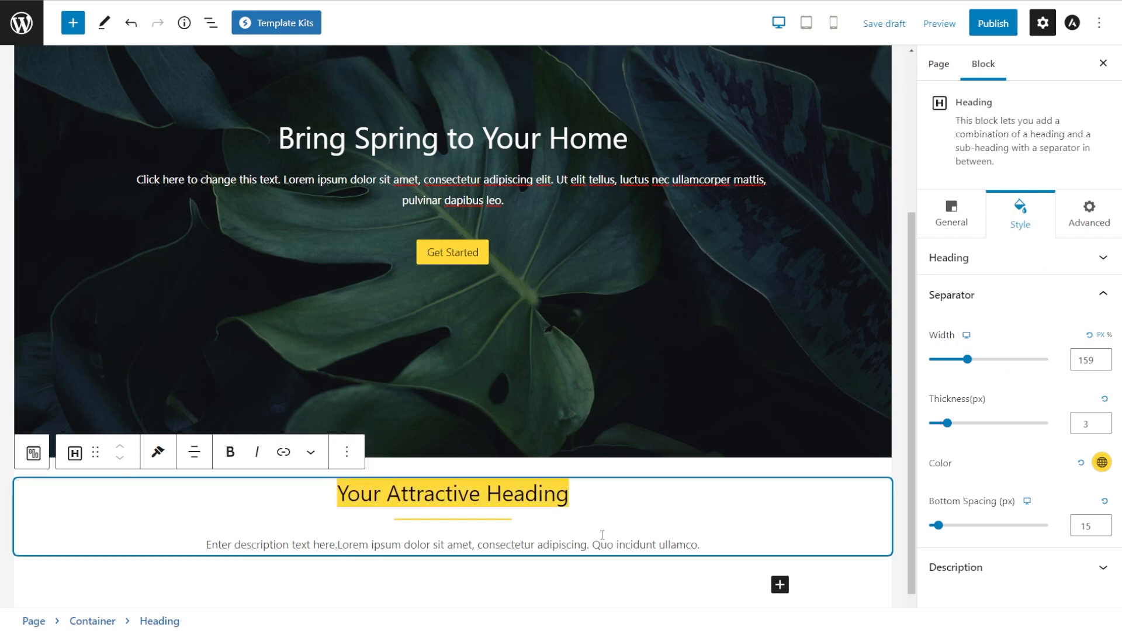
text(Our Services)
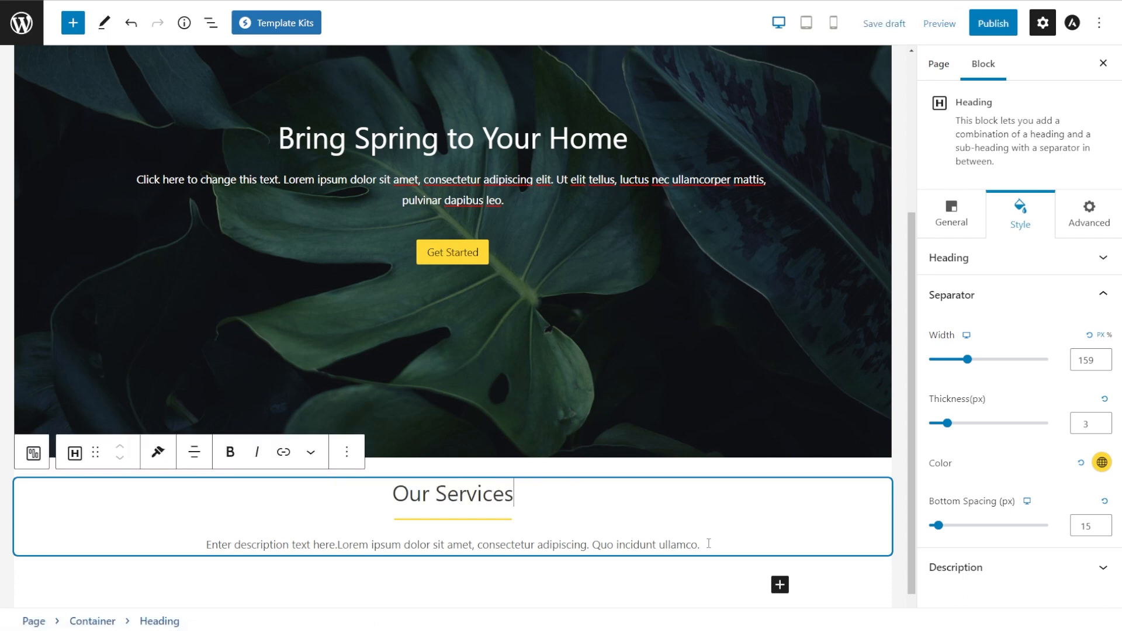
drag(700, 544, 591, 549)
key(BackSpace)
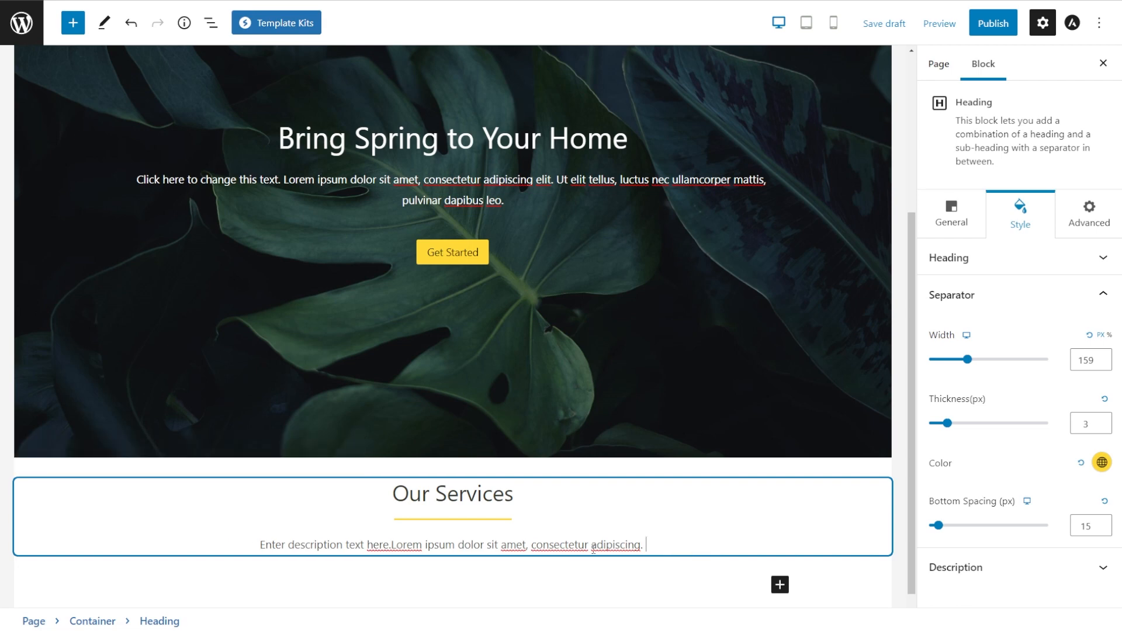
drag(423, 546, 264, 551)
key(BackSpace)
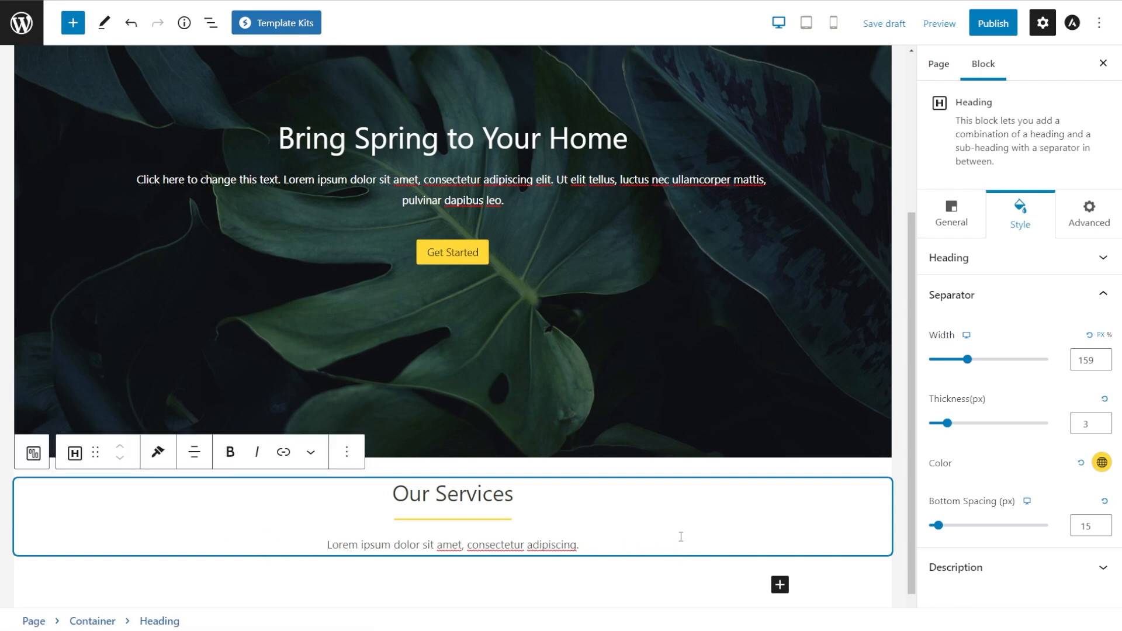
Step: Add a container with three equal columns below the "Our Services" heading
scroll(688, 572, down, 1)
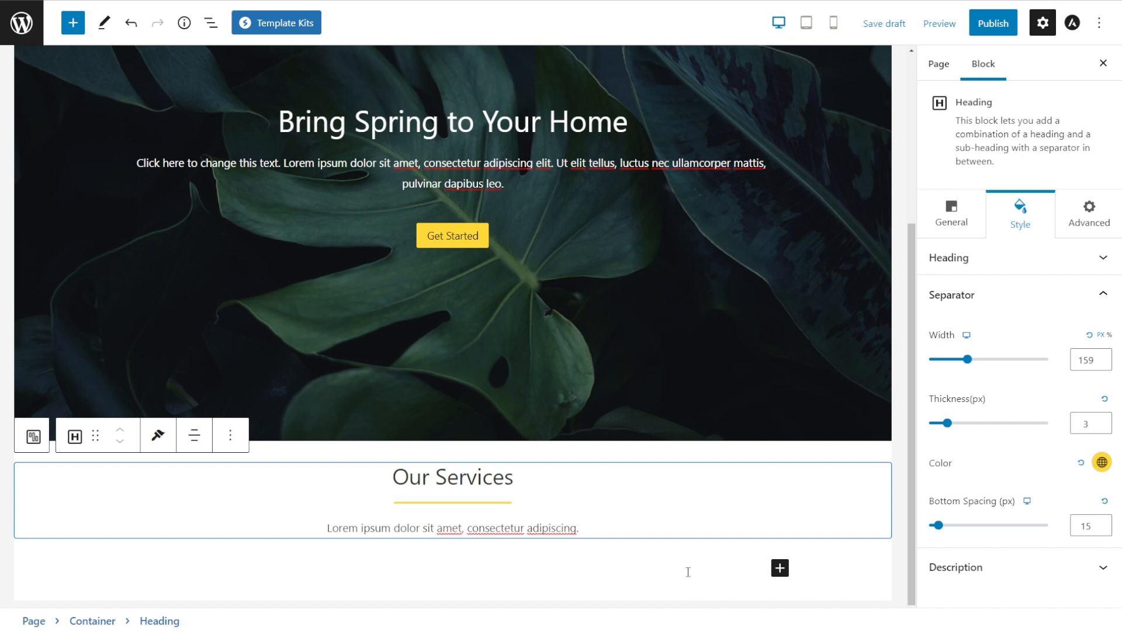
click(779, 569)
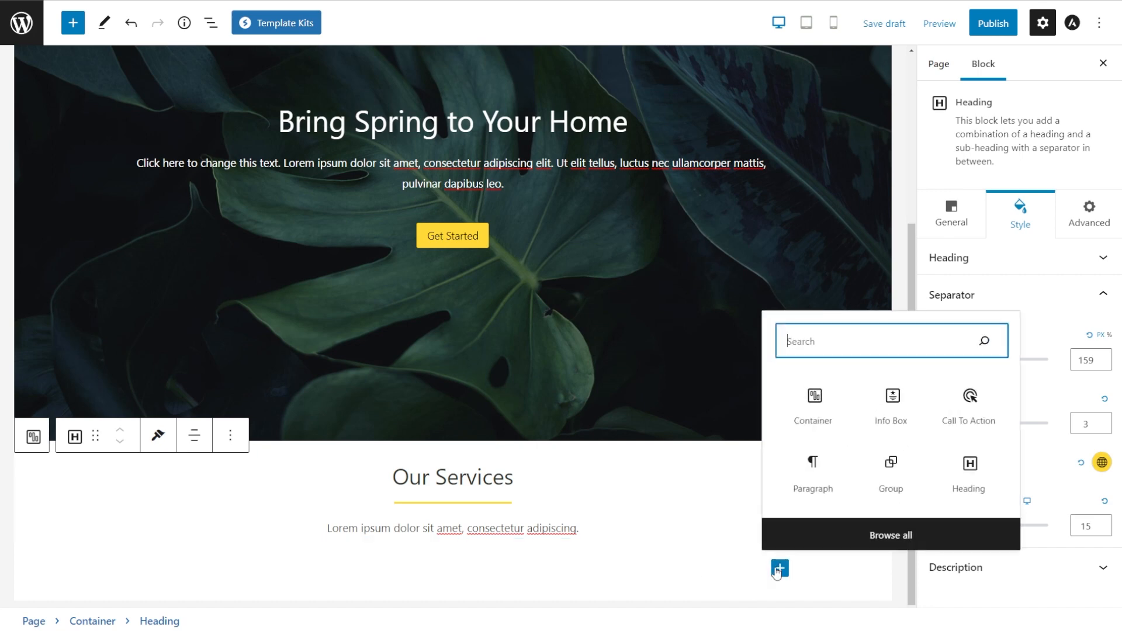
click(812, 412)
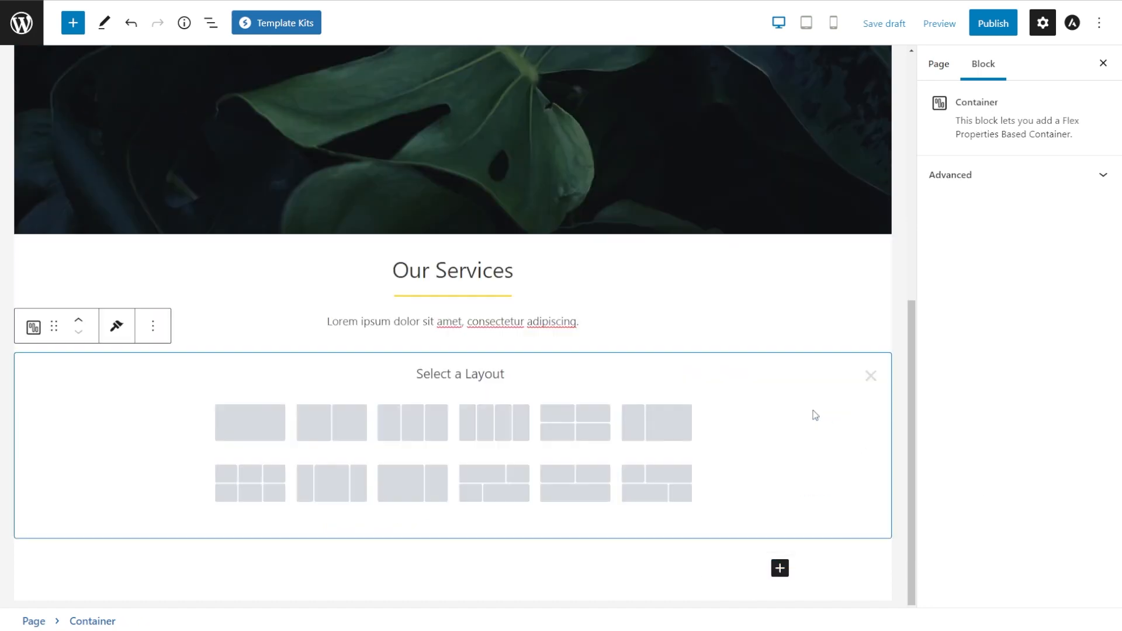
click(393, 430)
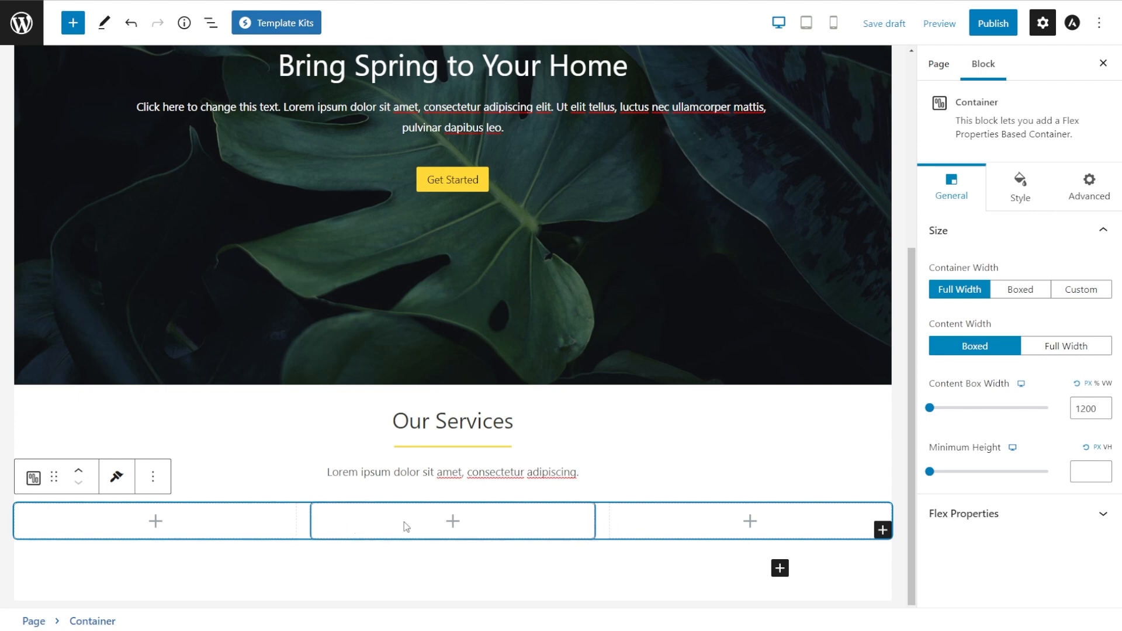
Step: Insert an Info Box in the first column, compare its presets and apply the left-aligned icon preset without a button
click(156, 522)
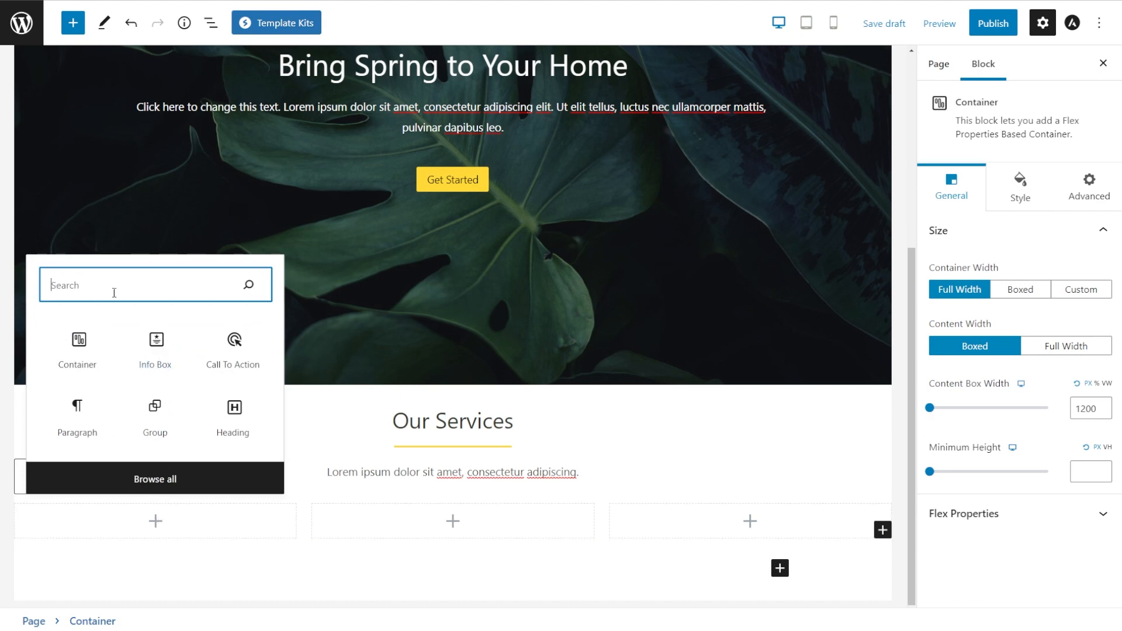
click(155, 348)
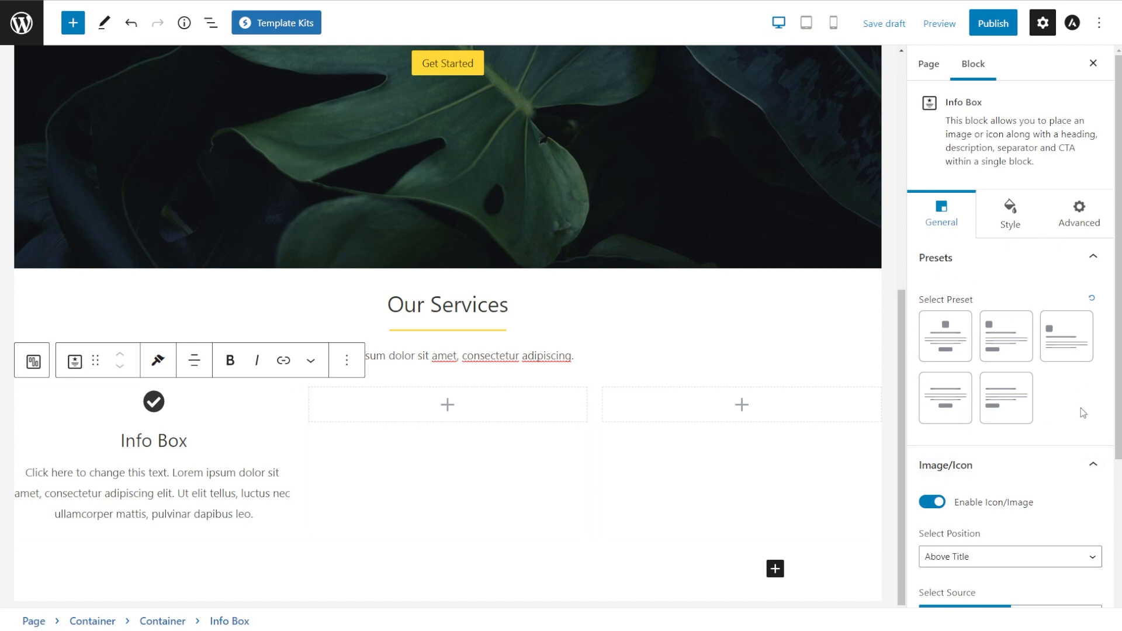
click(1004, 344)
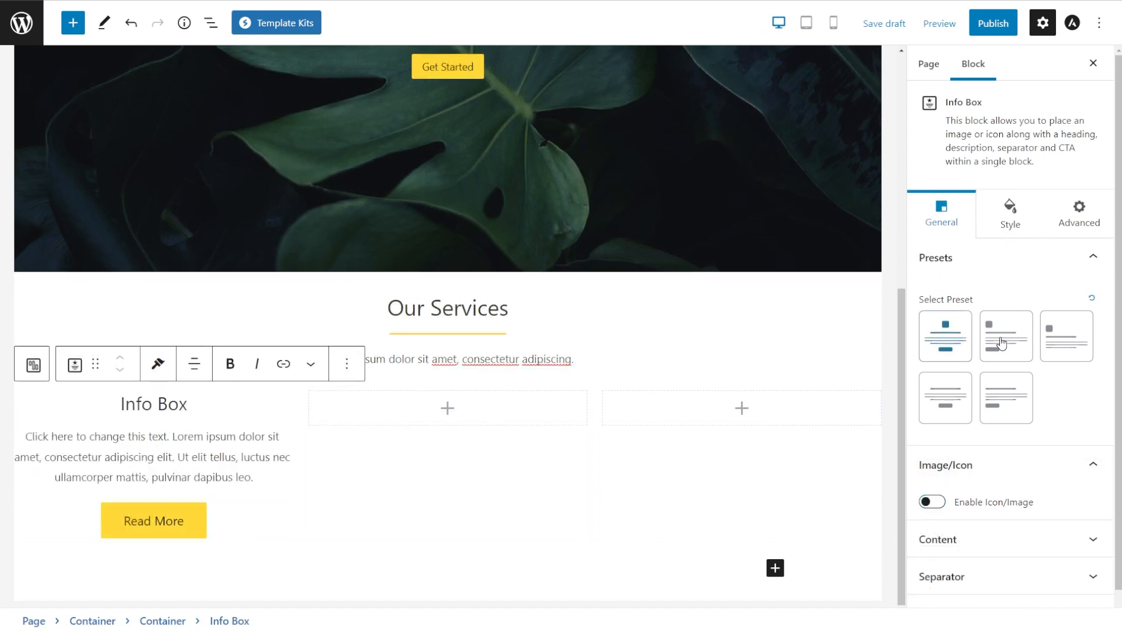
click(1052, 347)
click(956, 396)
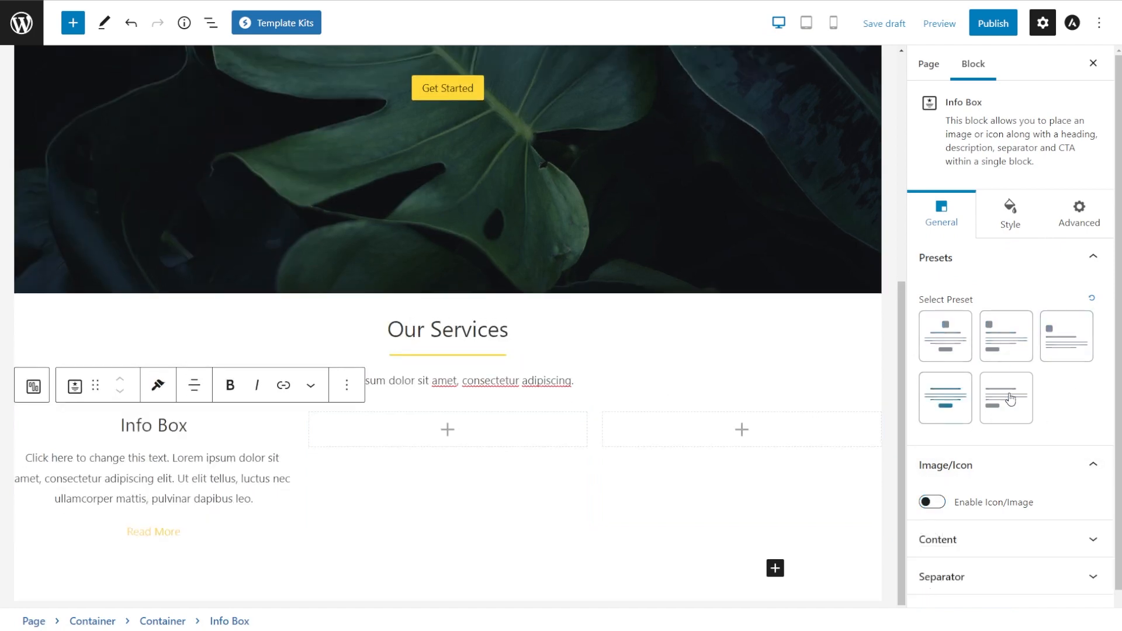
click(1010, 399)
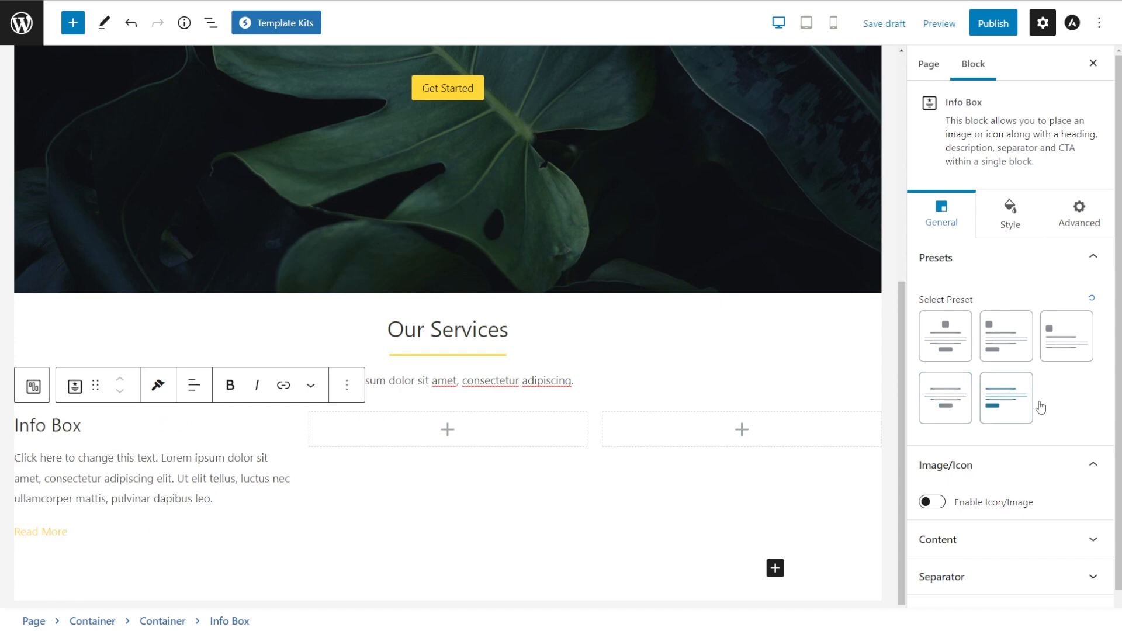
click(1067, 346)
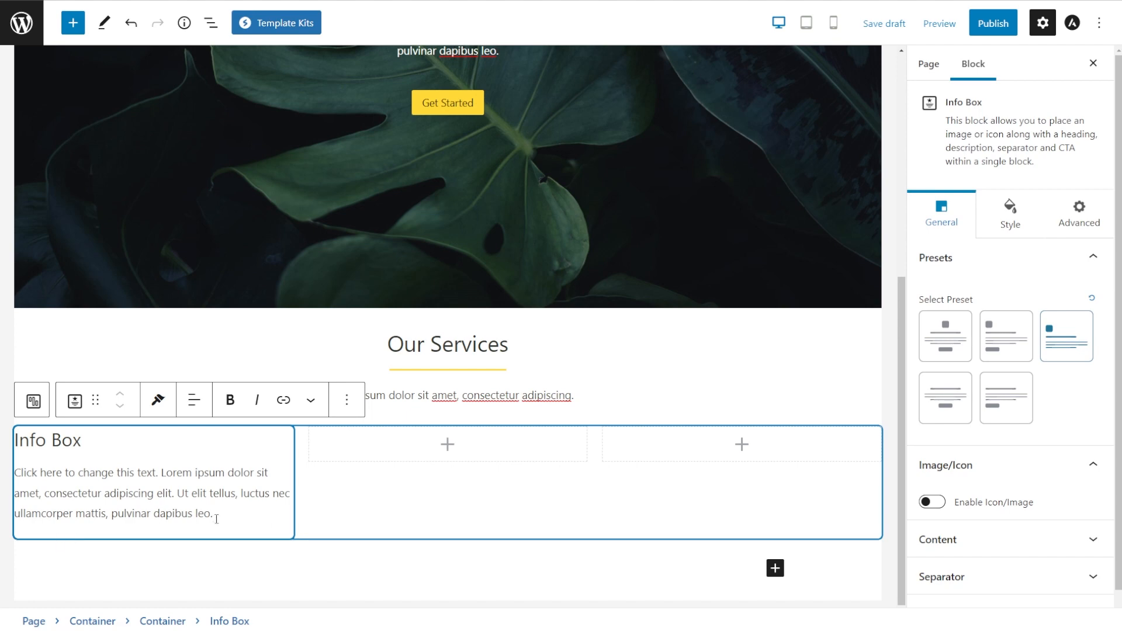
Step: Enable the icon on the Info Box in the first column
scroll(1074, 411, down, 1)
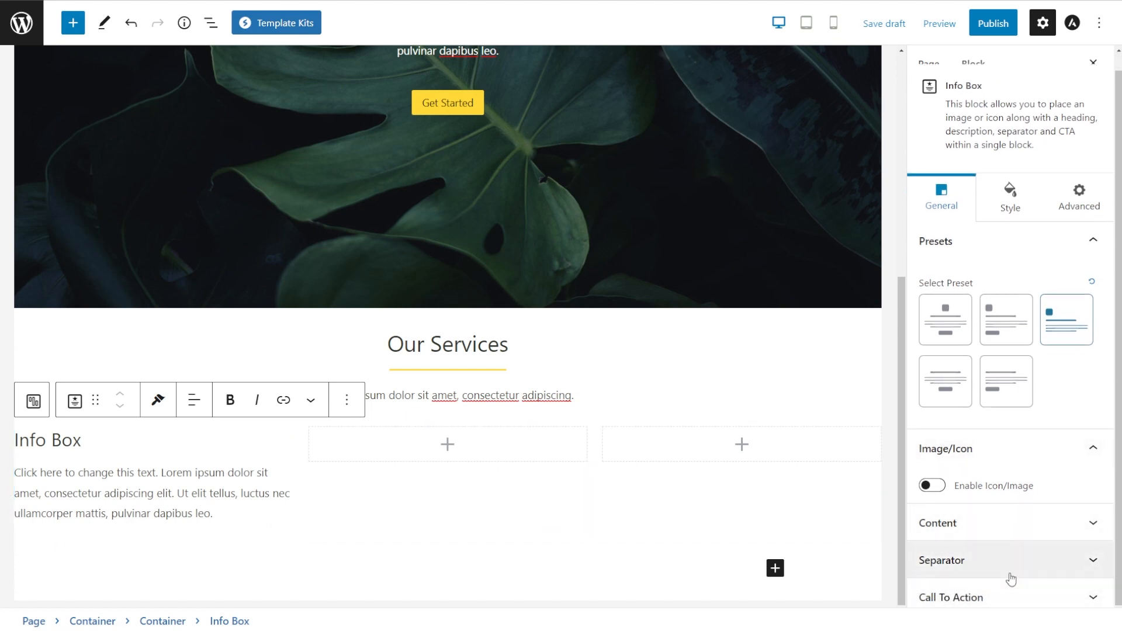
scroll(1011, 578, up, 1)
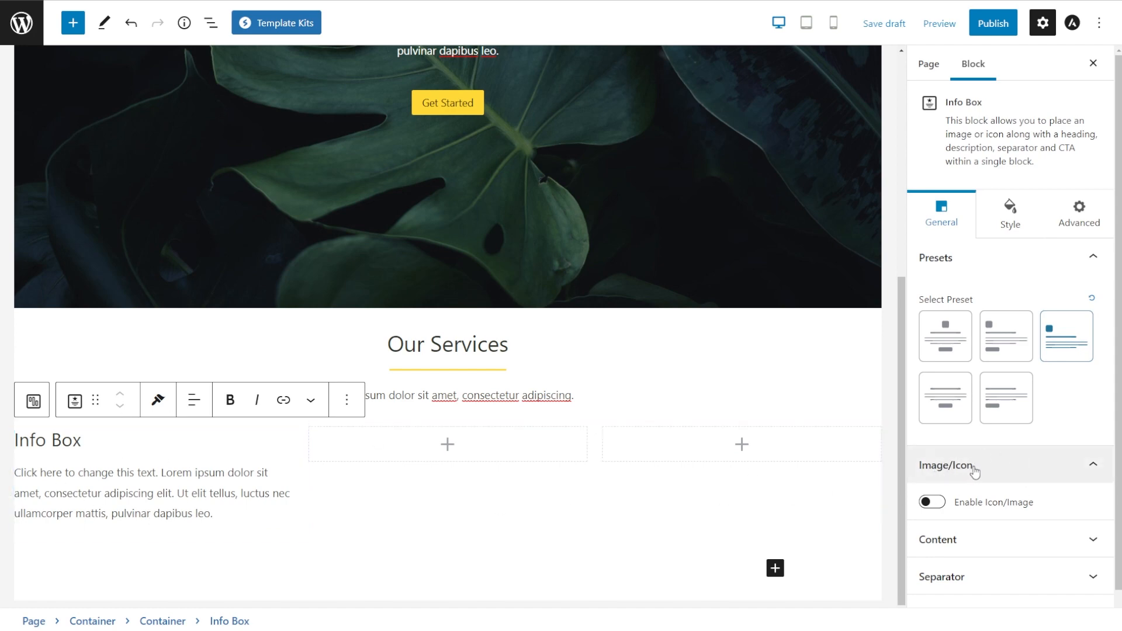
click(933, 502)
scroll(937, 508, down, 3)
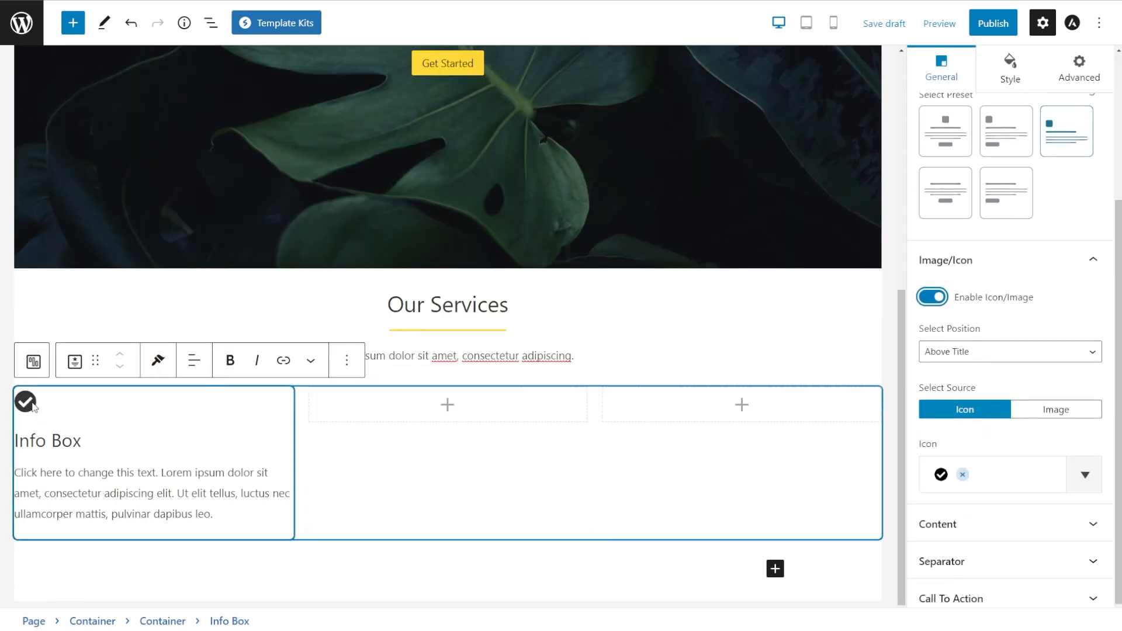
click(1039, 475)
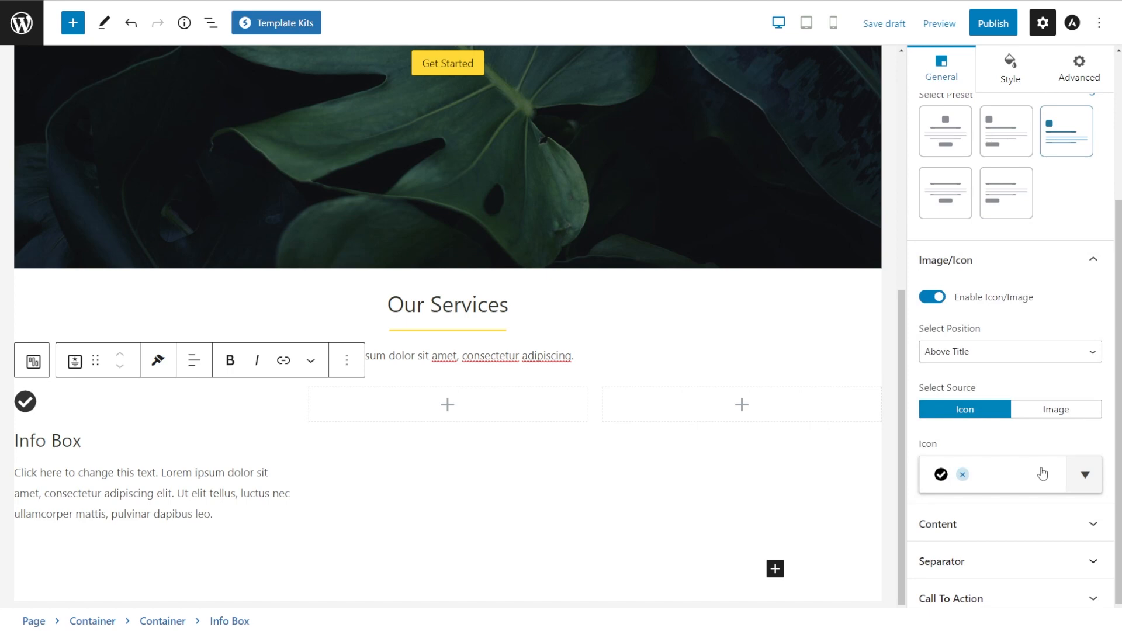
click(1043, 474)
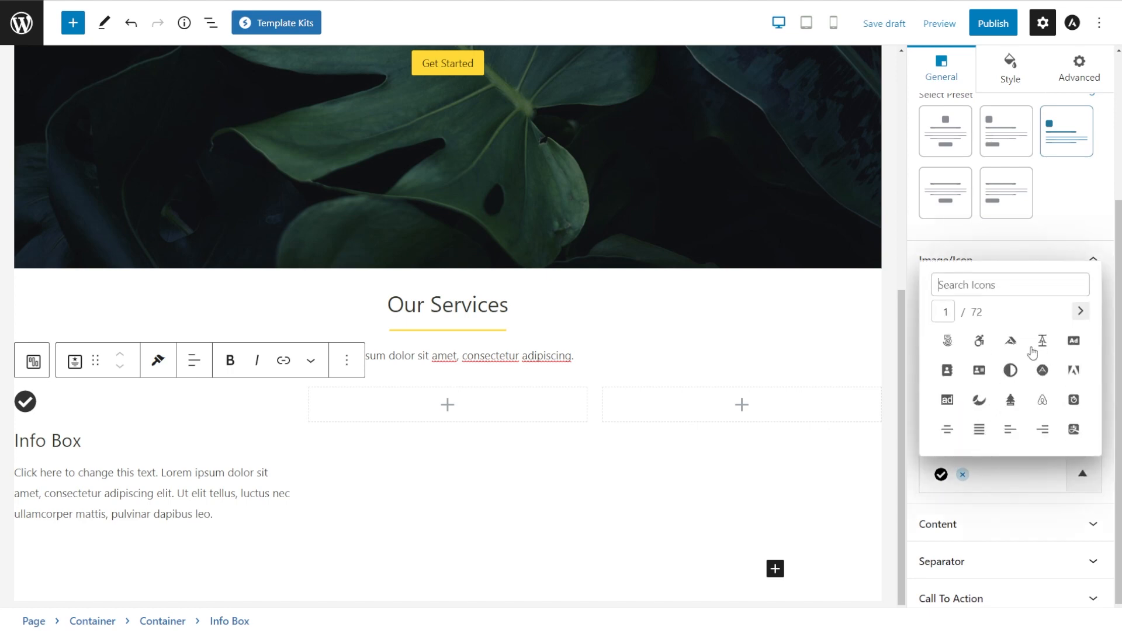
click(1094, 382)
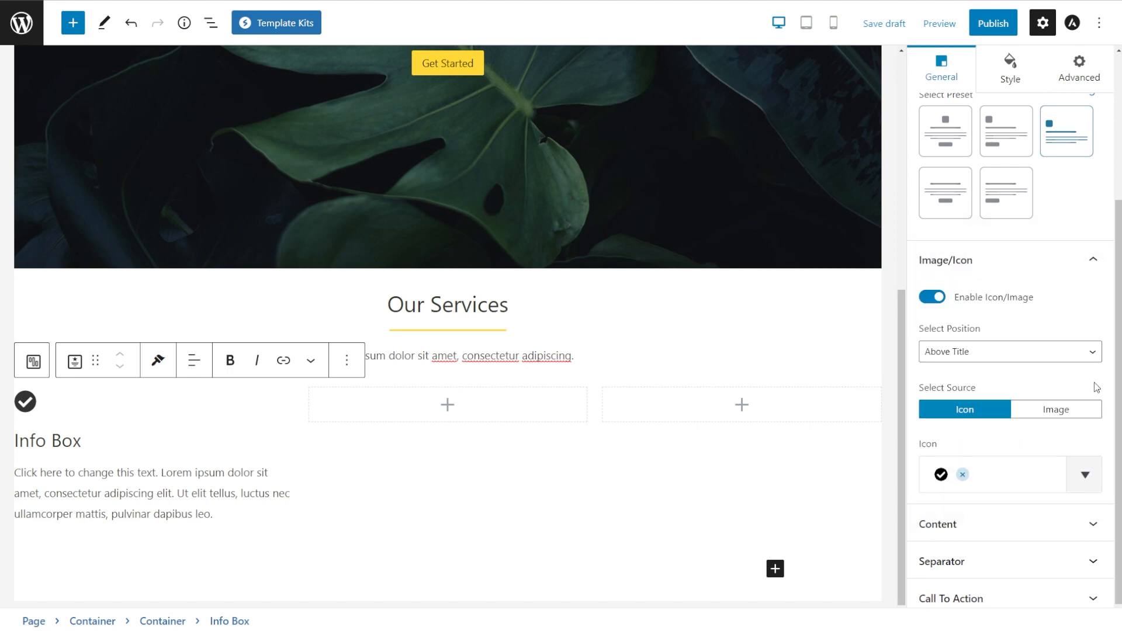
Step: Switch the first Info Box from an icon to an image and use service-1.jpg from the media library
click(1061, 411)
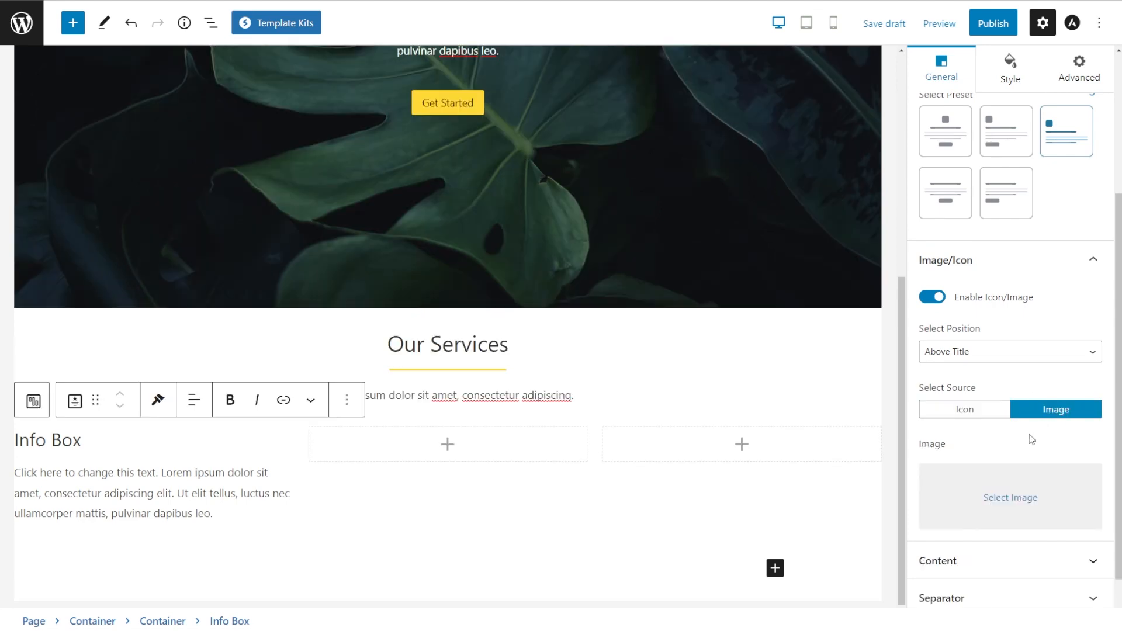
click(992, 501)
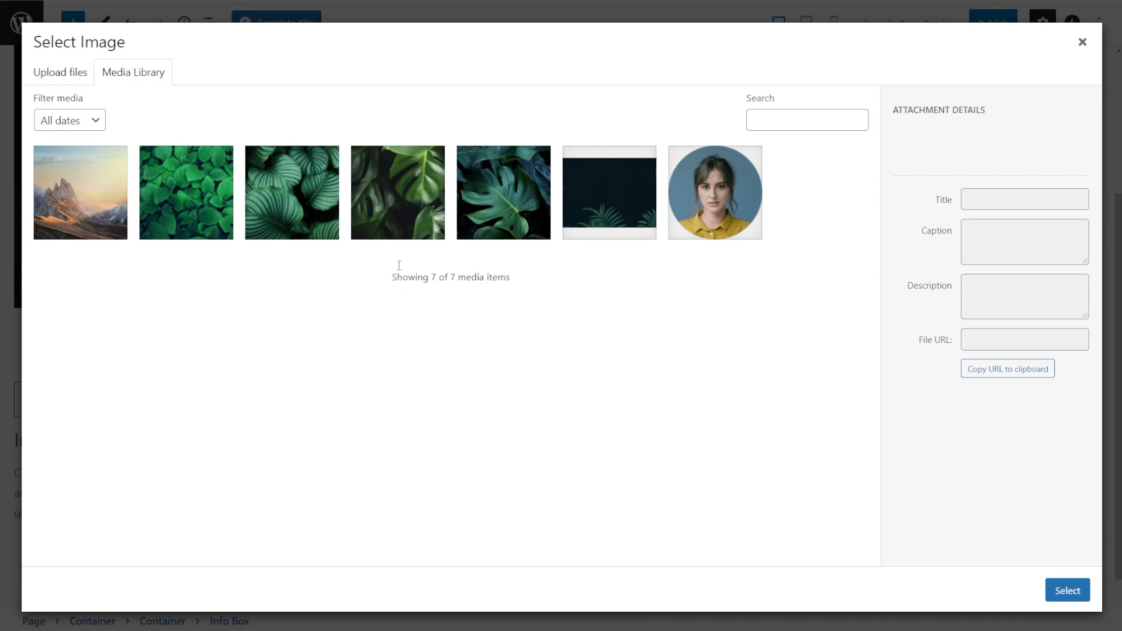
click(409, 190)
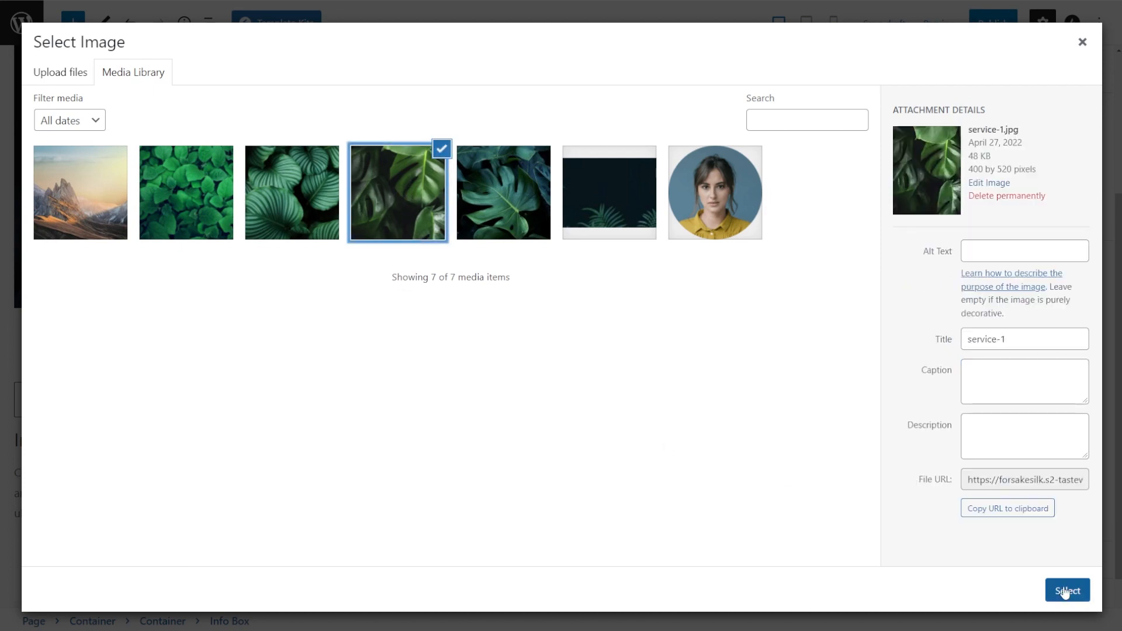
click(1064, 590)
Step: Try the Medium image size for the first Info Box and set it to Full
scroll(245, 421, down, 1)
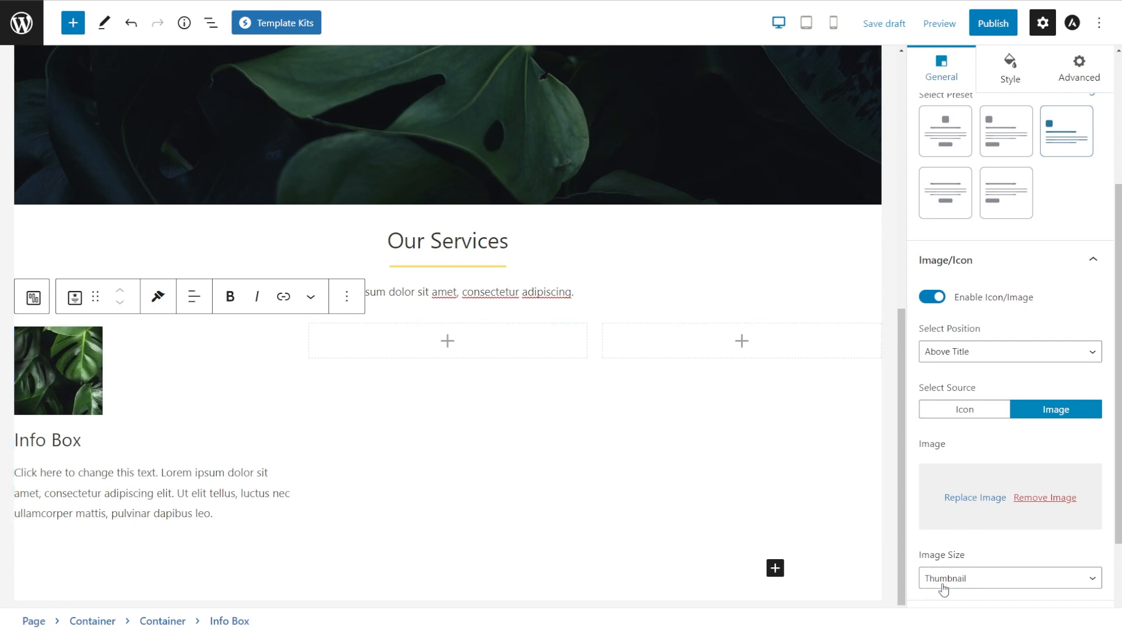
click(984, 586)
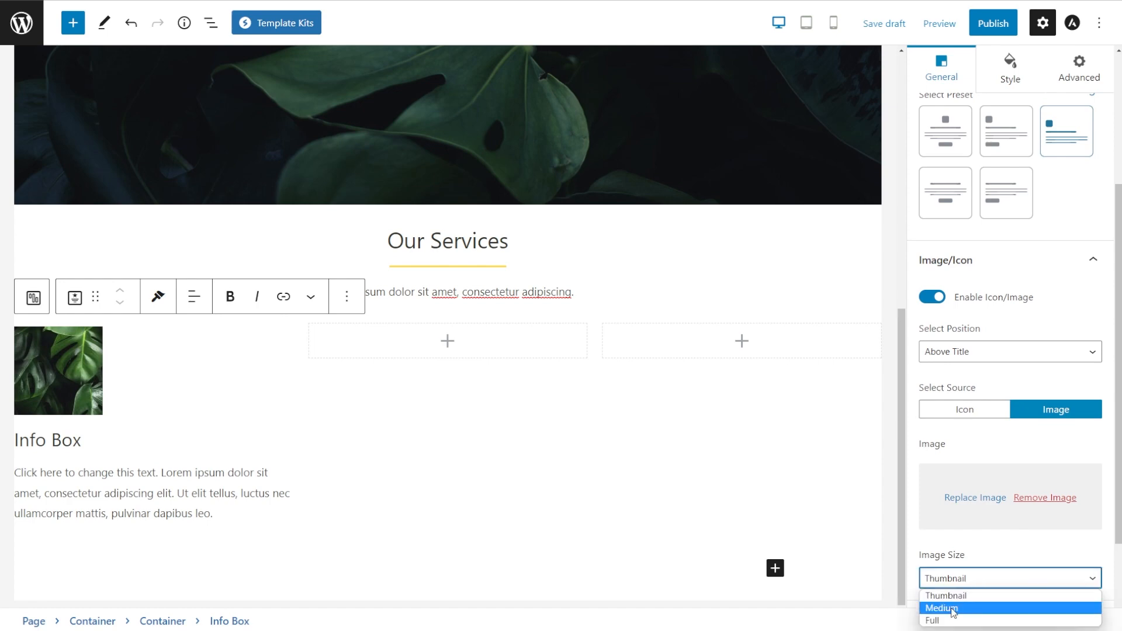
click(970, 608)
scroll(964, 543, down, 1)
click(956, 514)
click(945, 553)
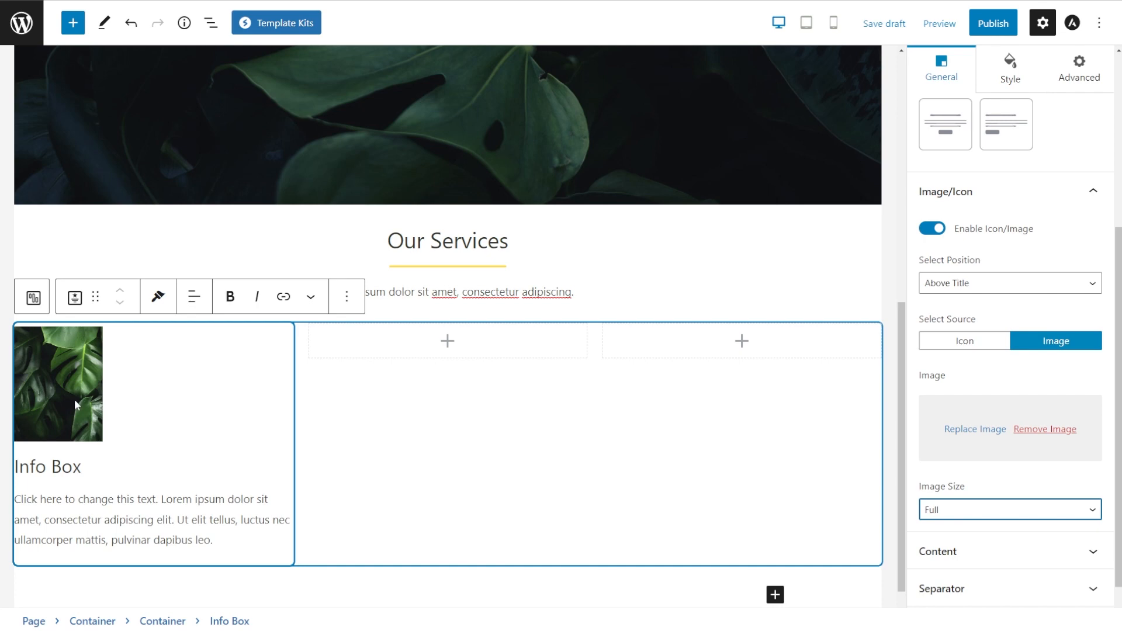
Step: Try a custom width of 222 for the first Info Box's image, and turn off Custom Width to use its natural width
scroll(1031, 401, up, 5)
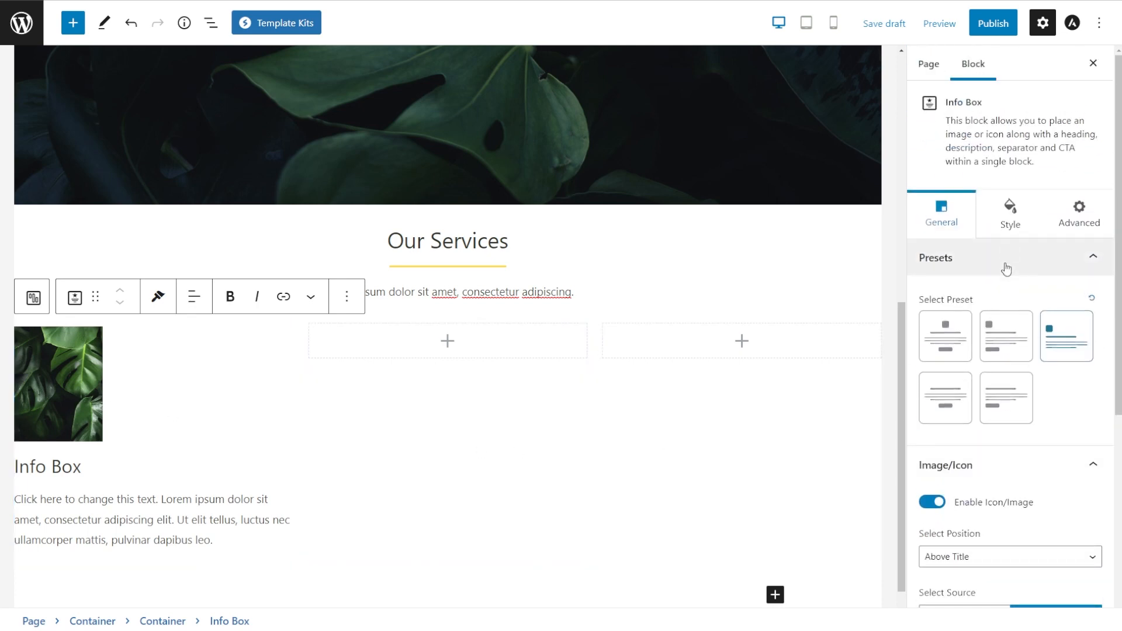
scroll(1005, 268, down, 5)
scroll(1010, 292, up, 5)
click(1009, 222)
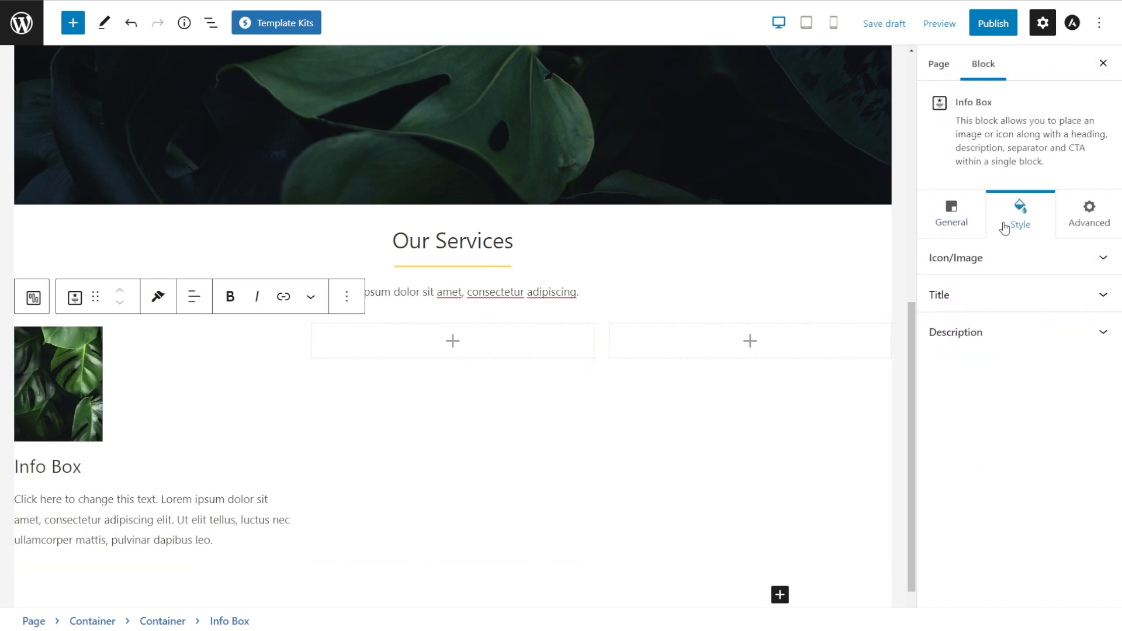
click(987, 263)
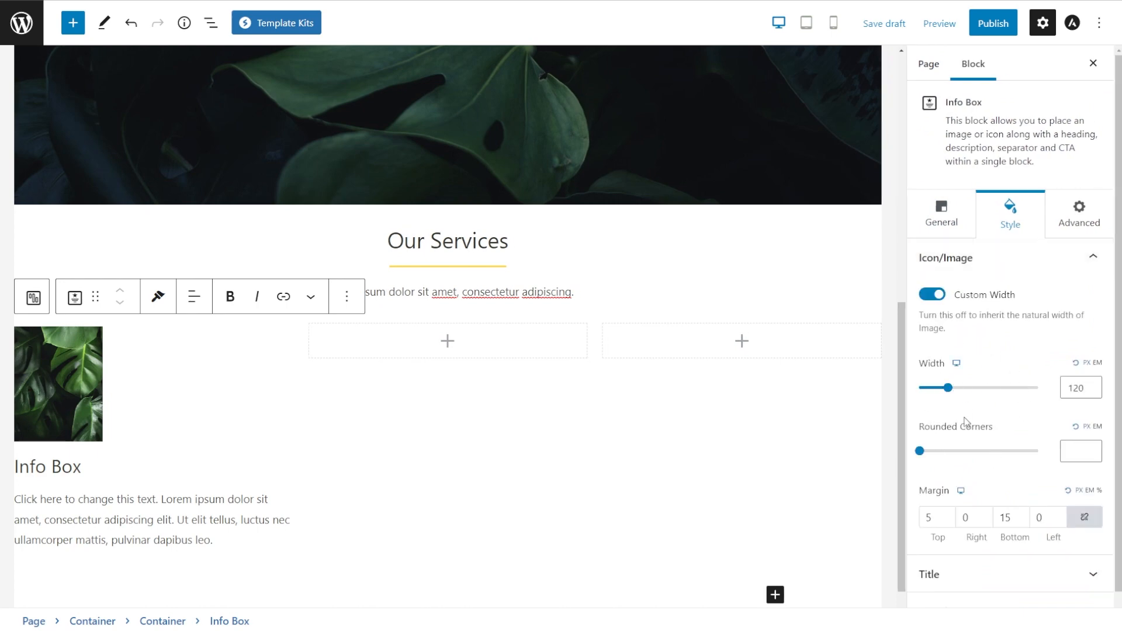
mouse_move(947, 388)
mouse_down()
mouse_move(978, 392)
mouse_move(963, 395)
mouse_up()
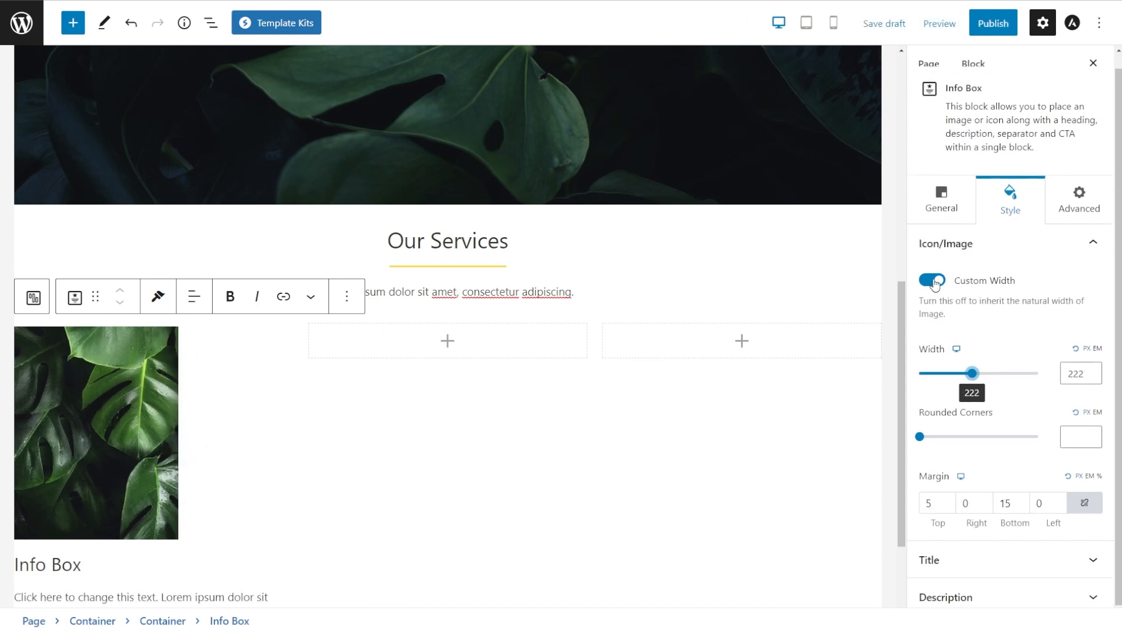
click(932, 294)
scroll(474, 389, down, 4)
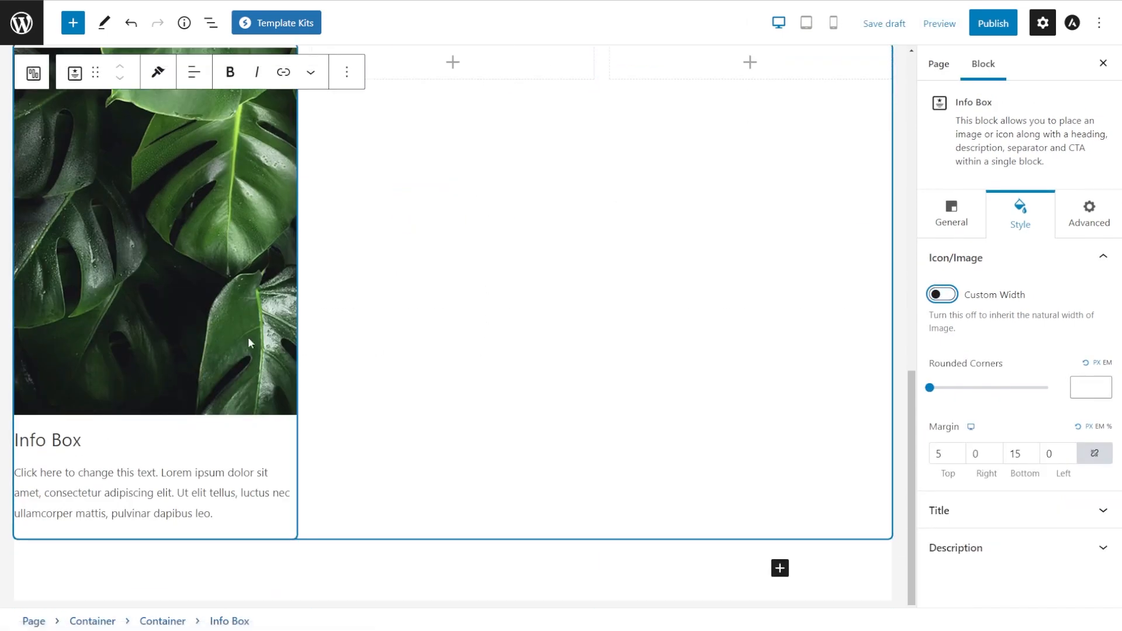
scroll(216, 485, up, 1)
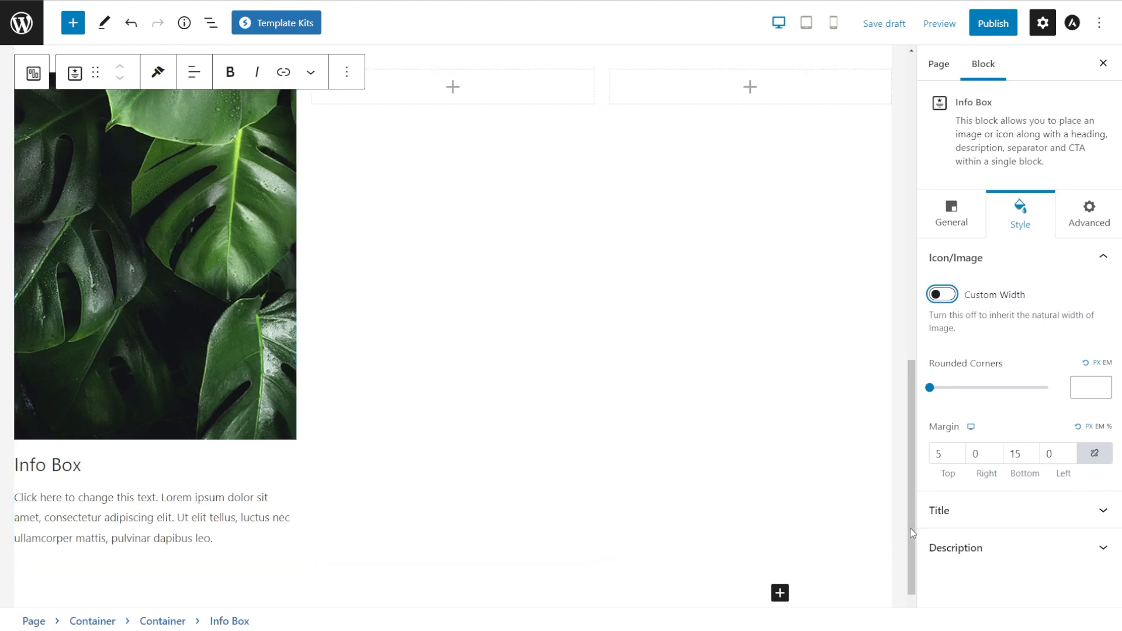
Step: Set the title font size of the first Info Box to 25
click(1008, 517)
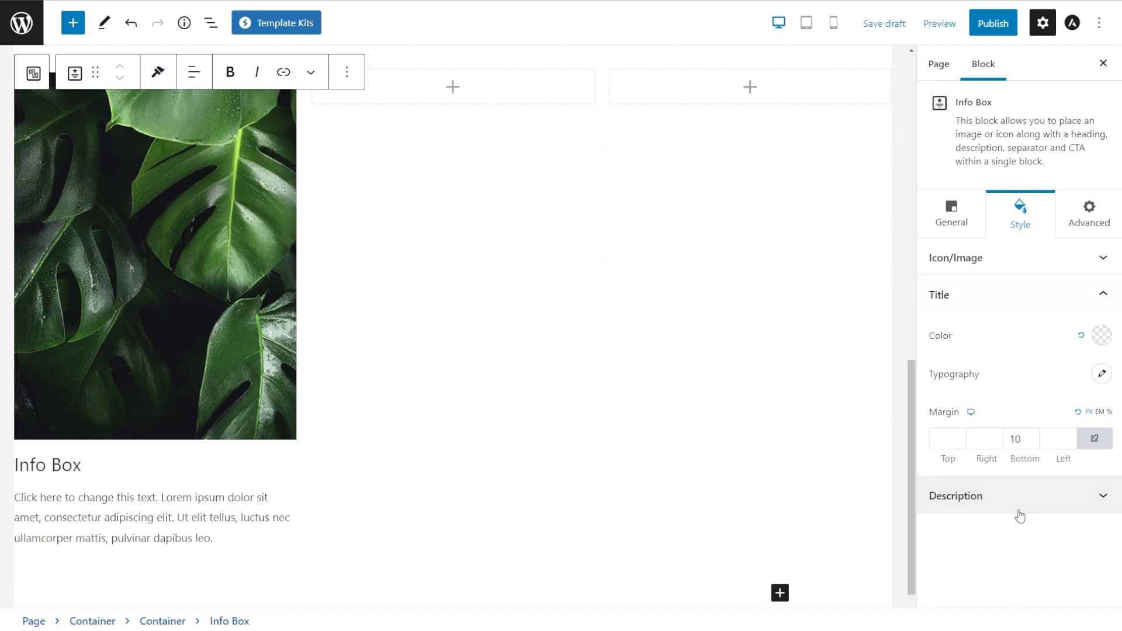
click(1101, 376)
scroll(1016, 426, down, 1)
drag(934, 473, 952, 491)
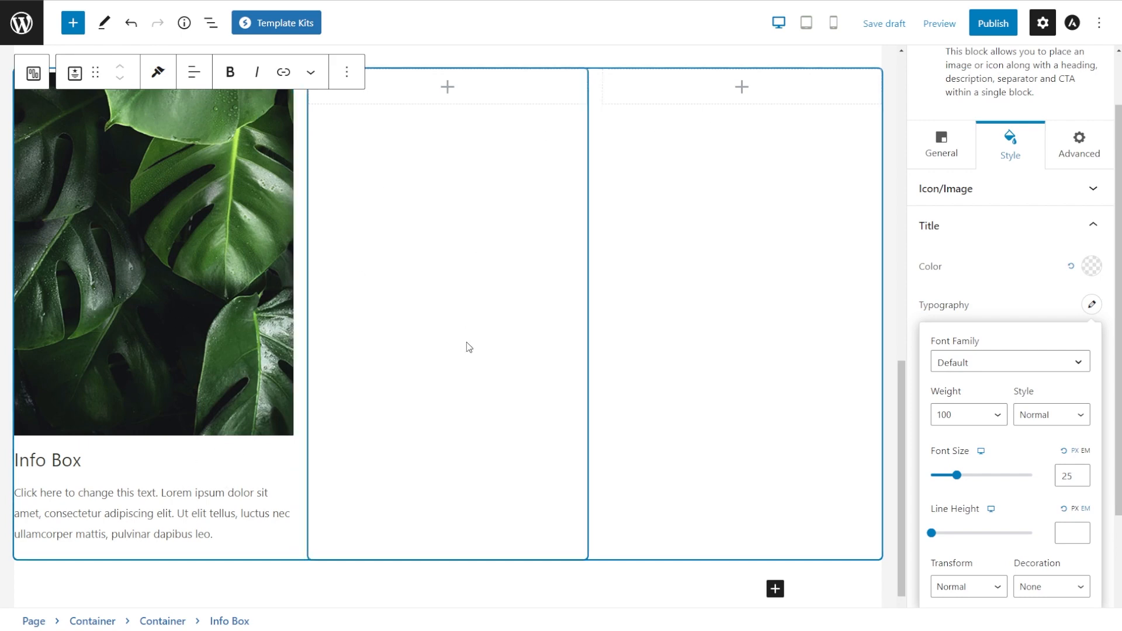
Step: Insert an Info Box in both the second and third columns of the services section
click(456, 93)
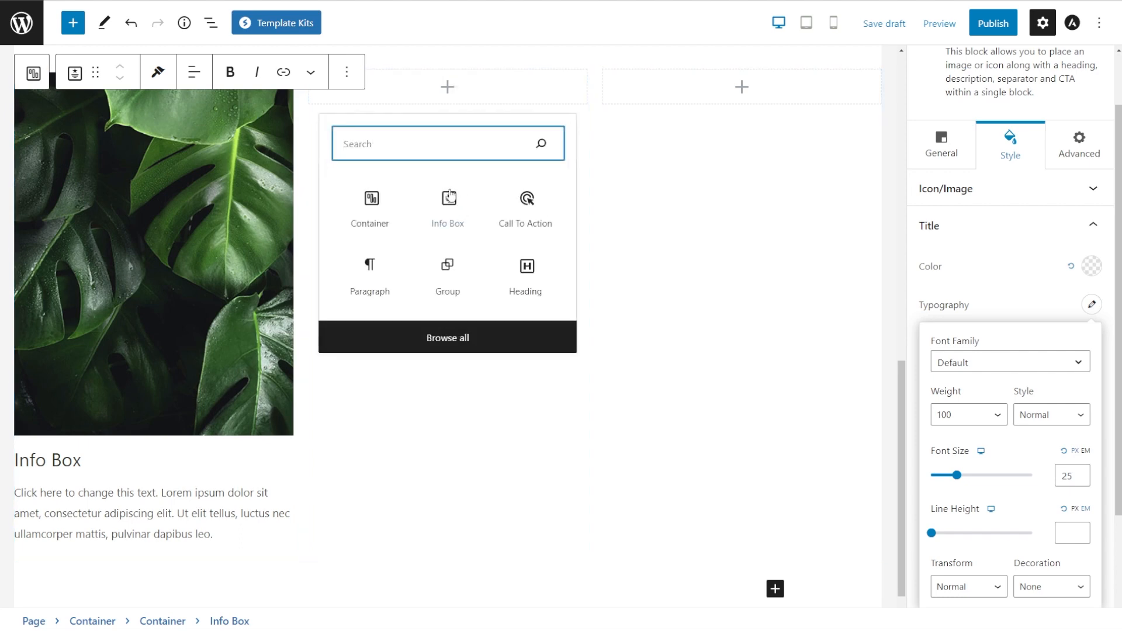
click(464, 215)
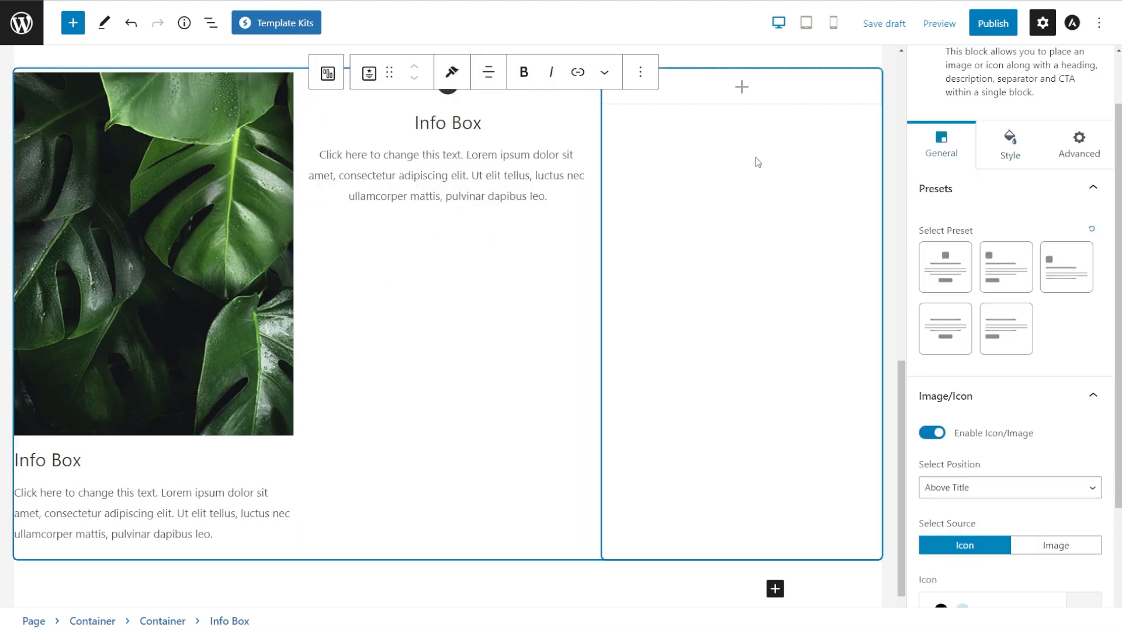
click(743, 89)
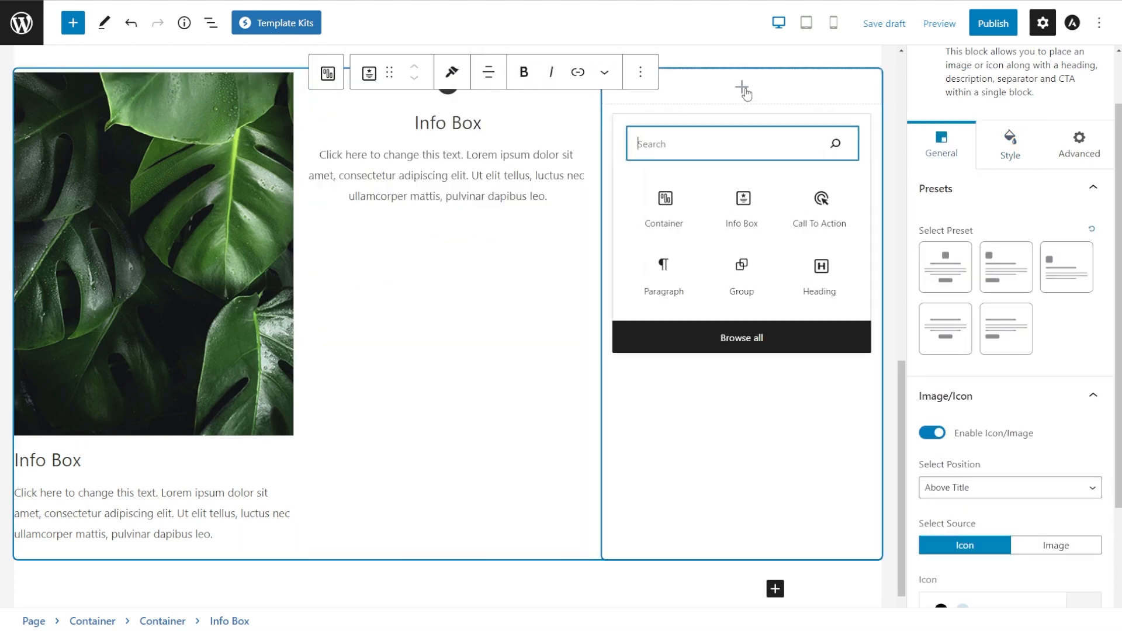
click(748, 217)
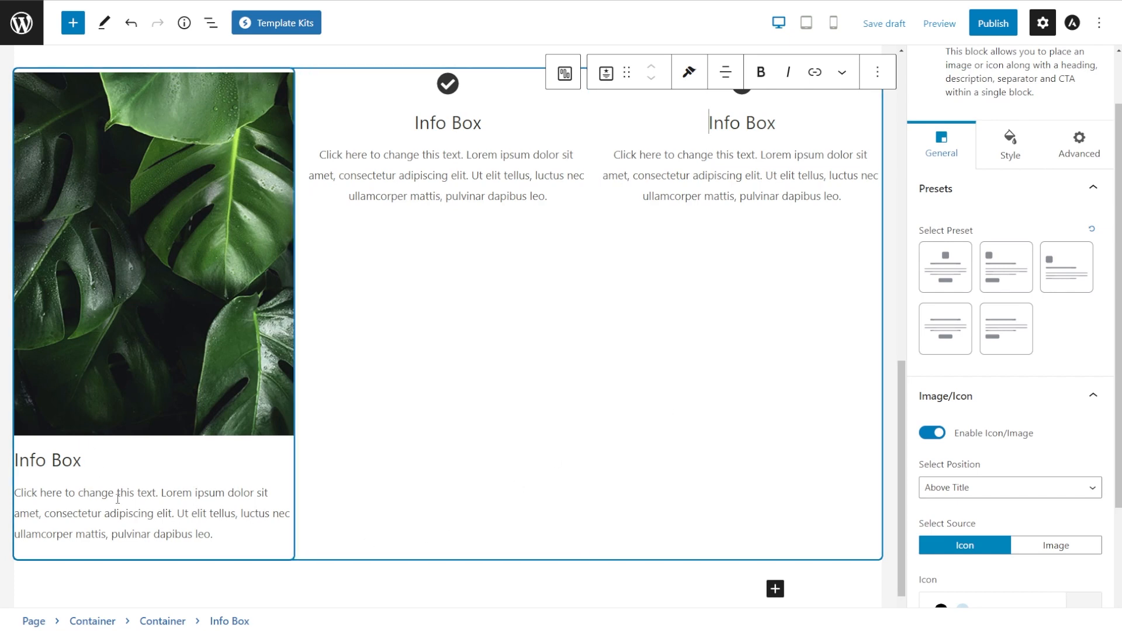
Step: Copy the first Info Box's style and paste it onto the Info Boxes in the second and third columns
click(137, 459)
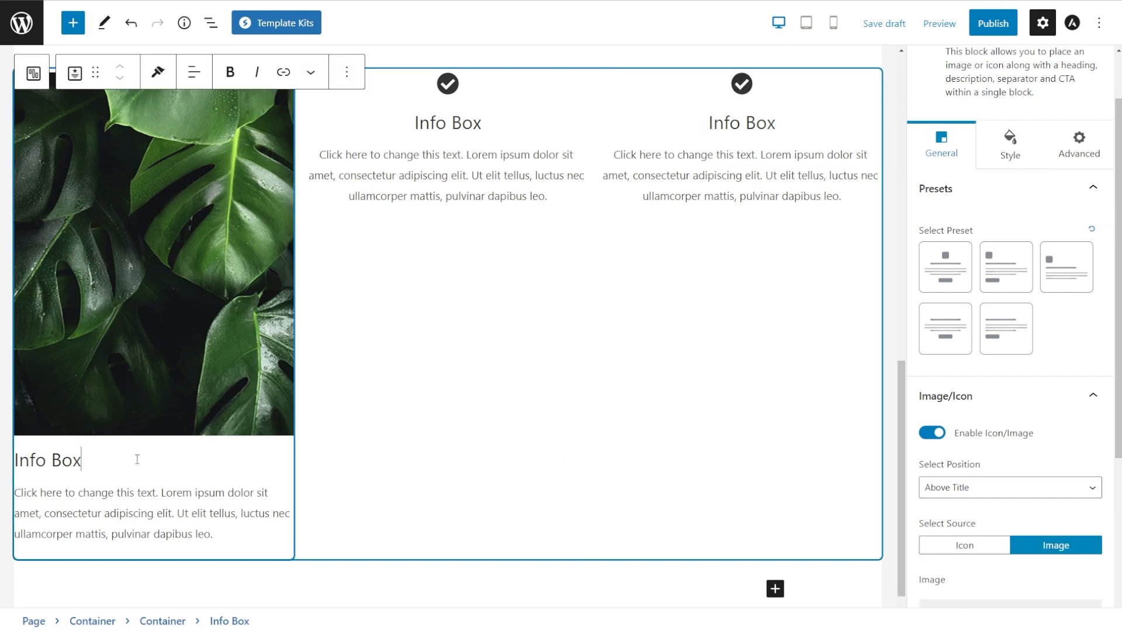
click(162, 76)
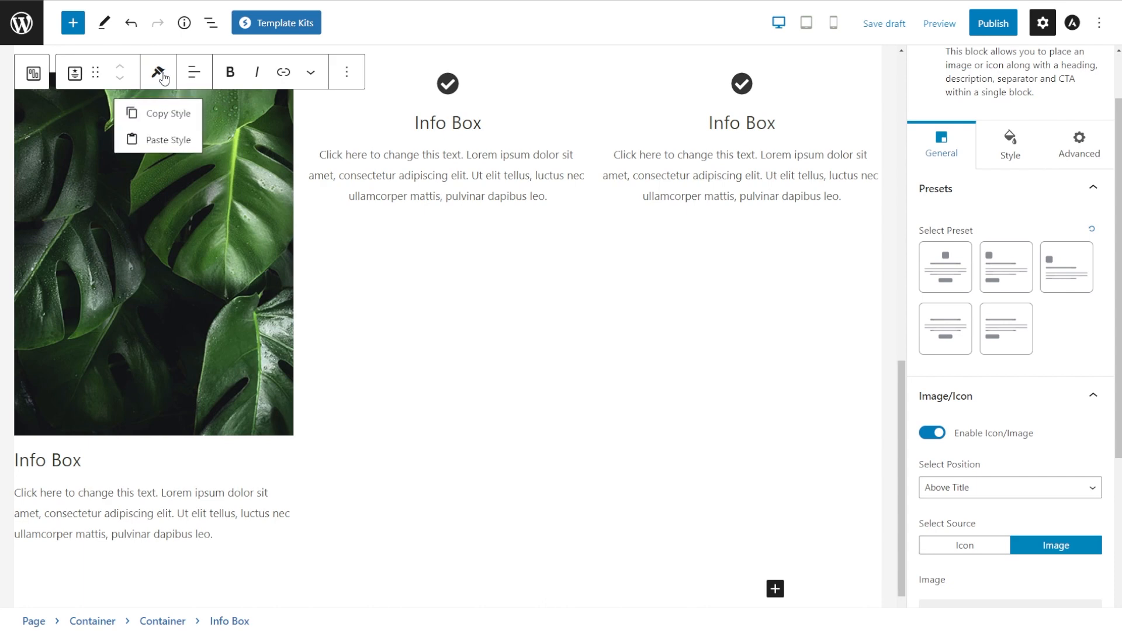
click(165, 114)
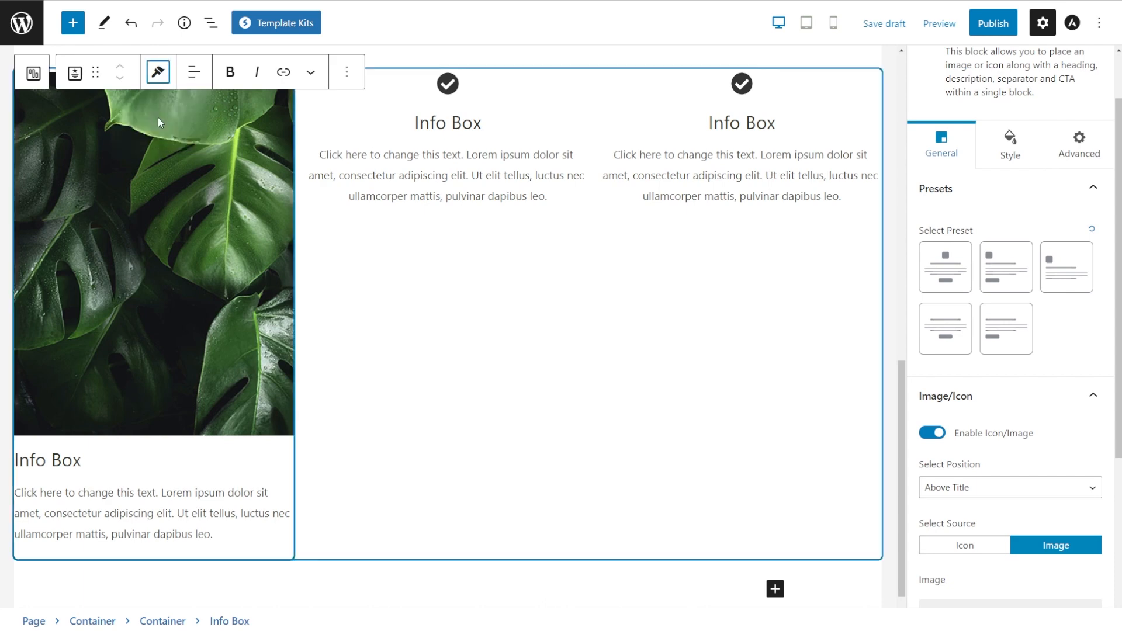
click(452, 191)
click(460, 76)
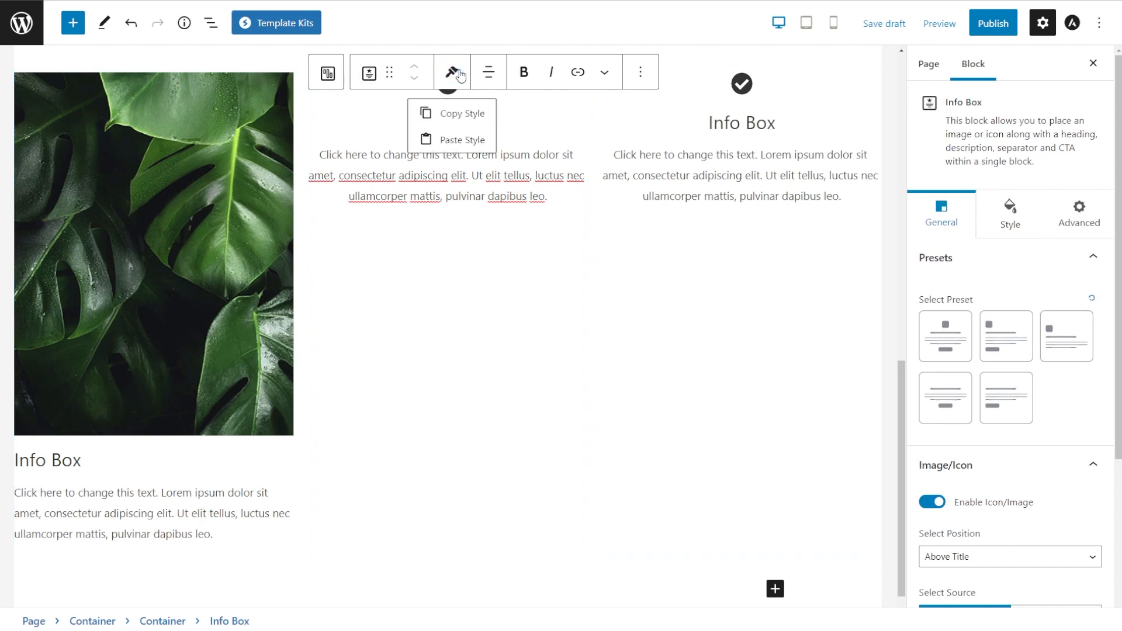
click(460, 142)
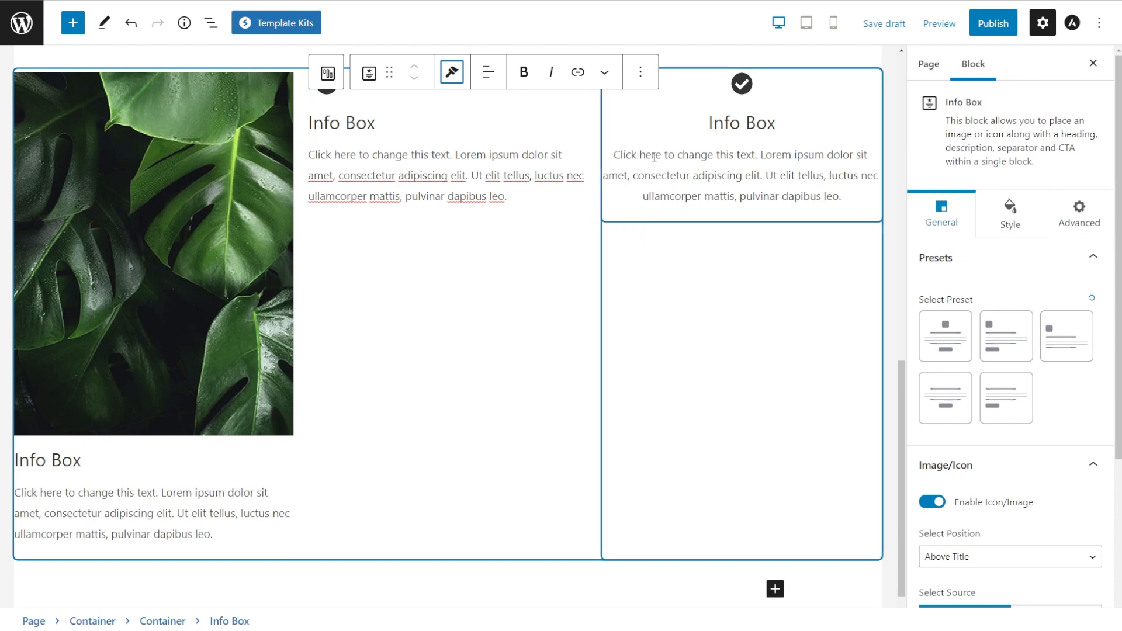
click(657, 130)
click(689, 71)
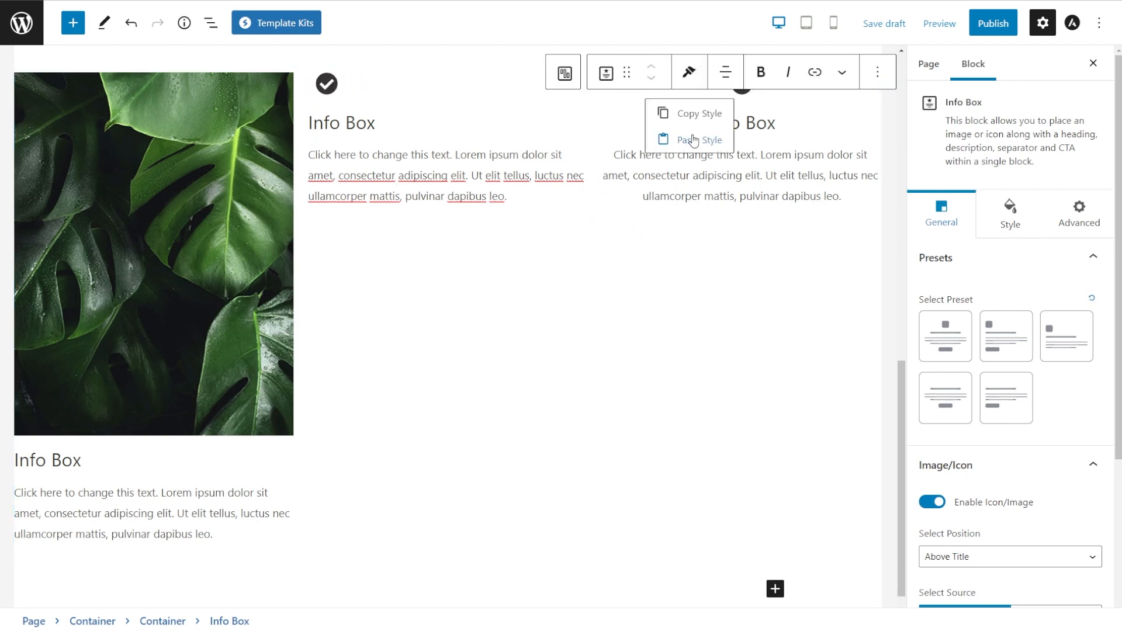
click(695, 139)
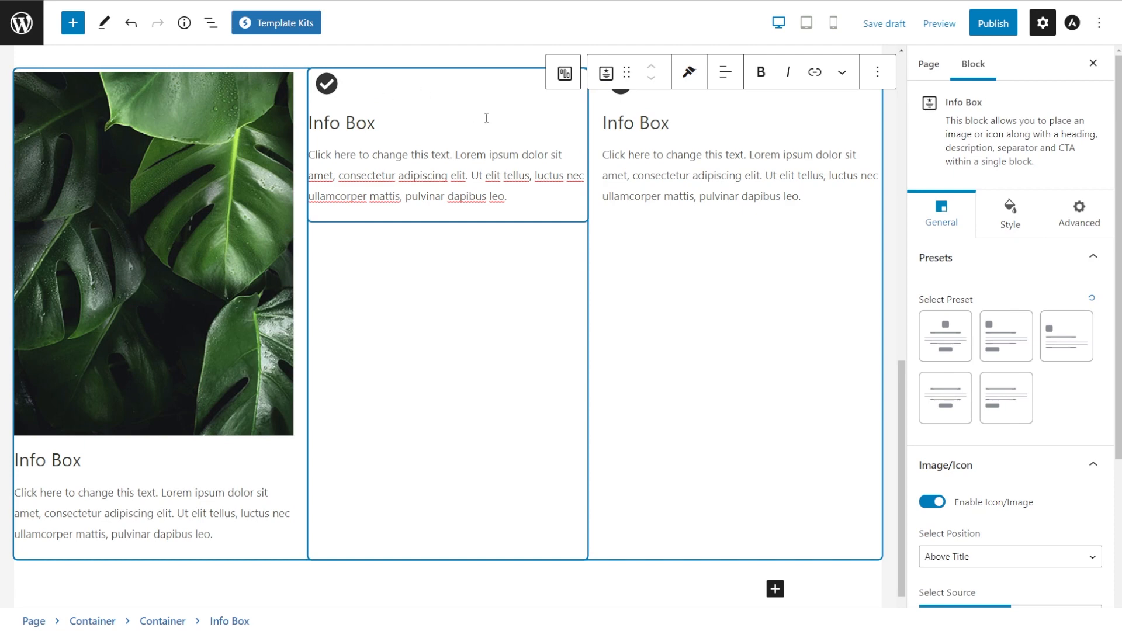
Step: Title the three Info Boxes Web Design, Graphic Design and Content Creation, and give the second and third ones leaf images
click(449, 127)
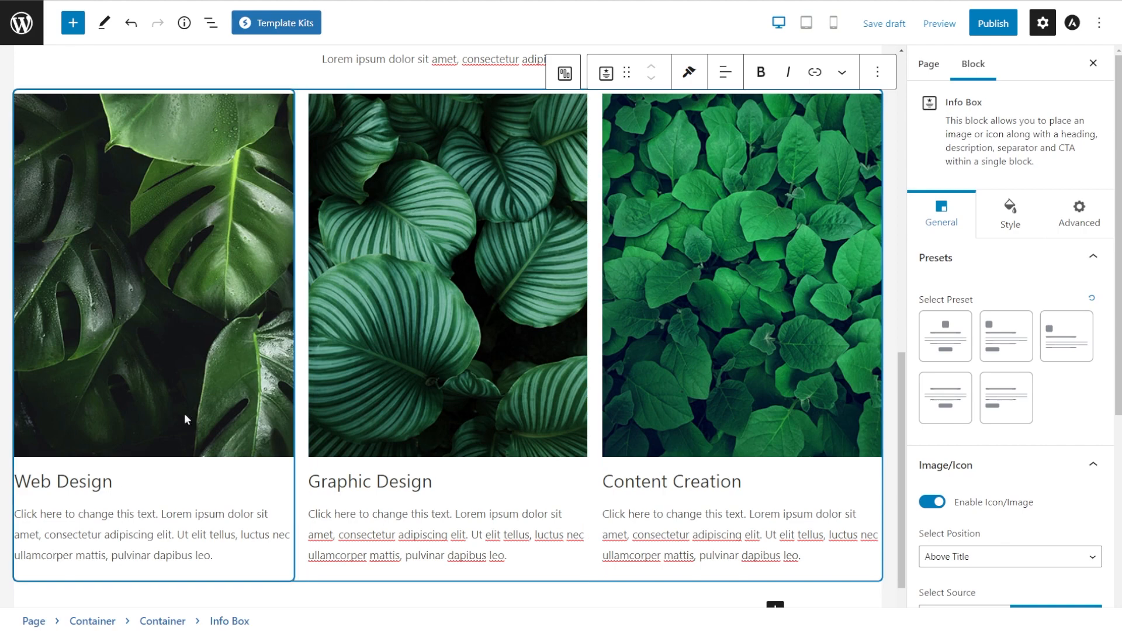
scroll(814, 475, up, 5)
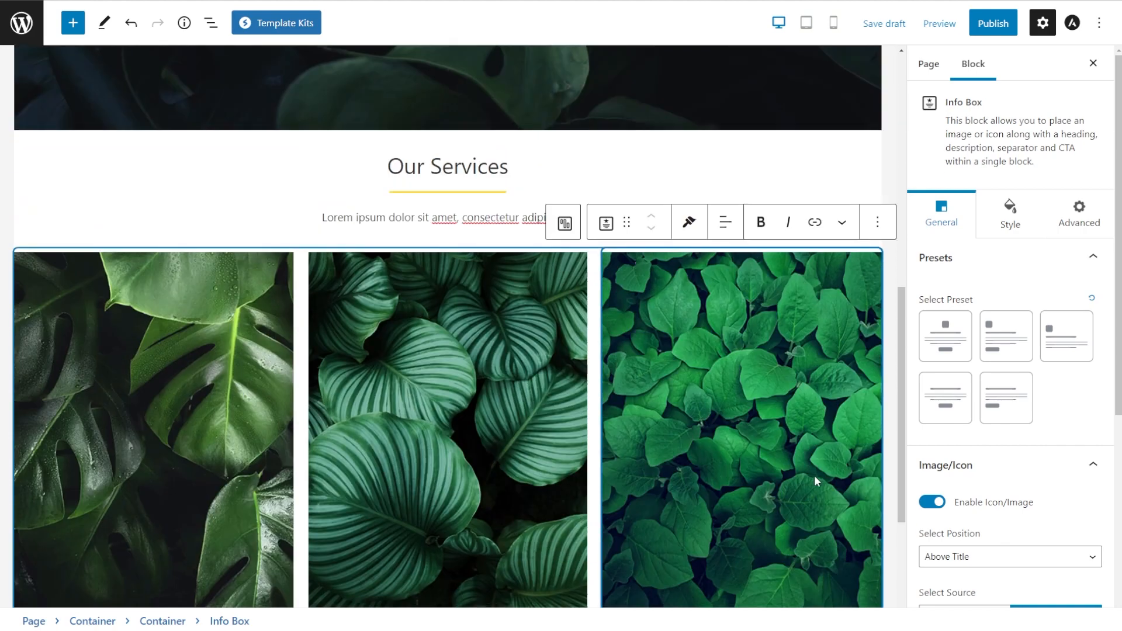
scroll(806, 478, up, 5)
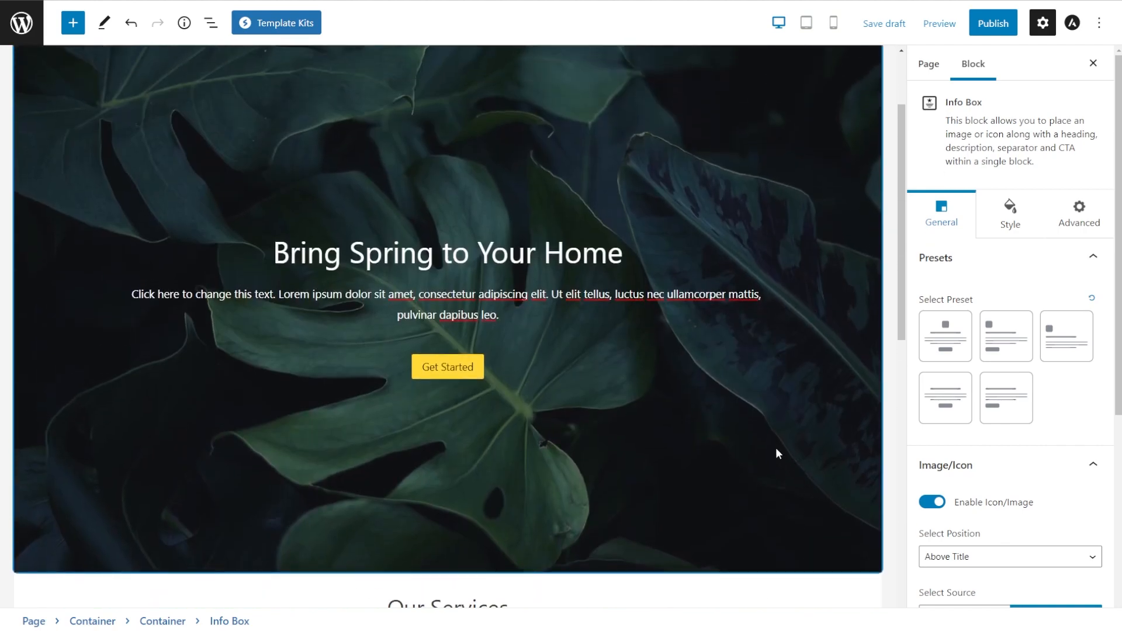
Step: Preview how the services columns display on tablet and mobile
scroll(759, 432, down, 10)
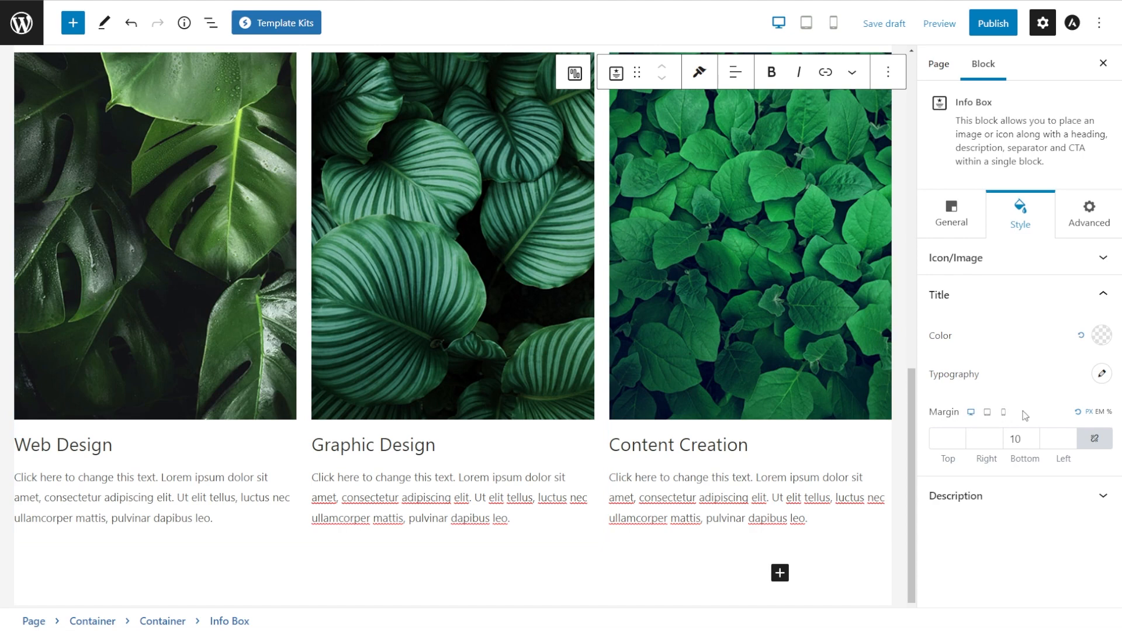
click(988, 412)
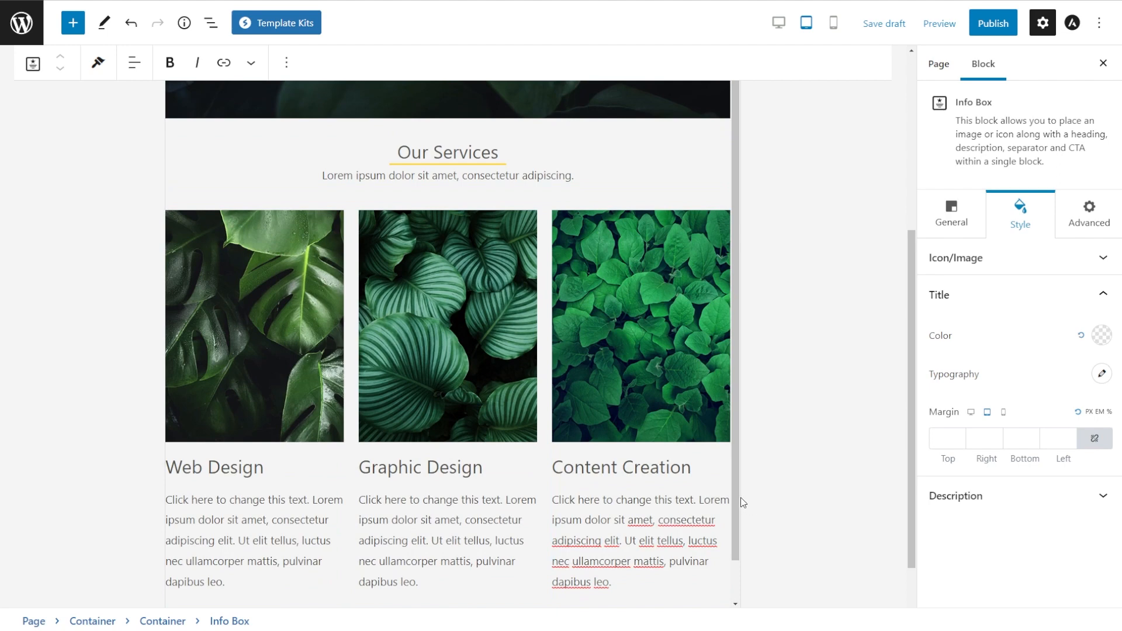
click(1005, 414)
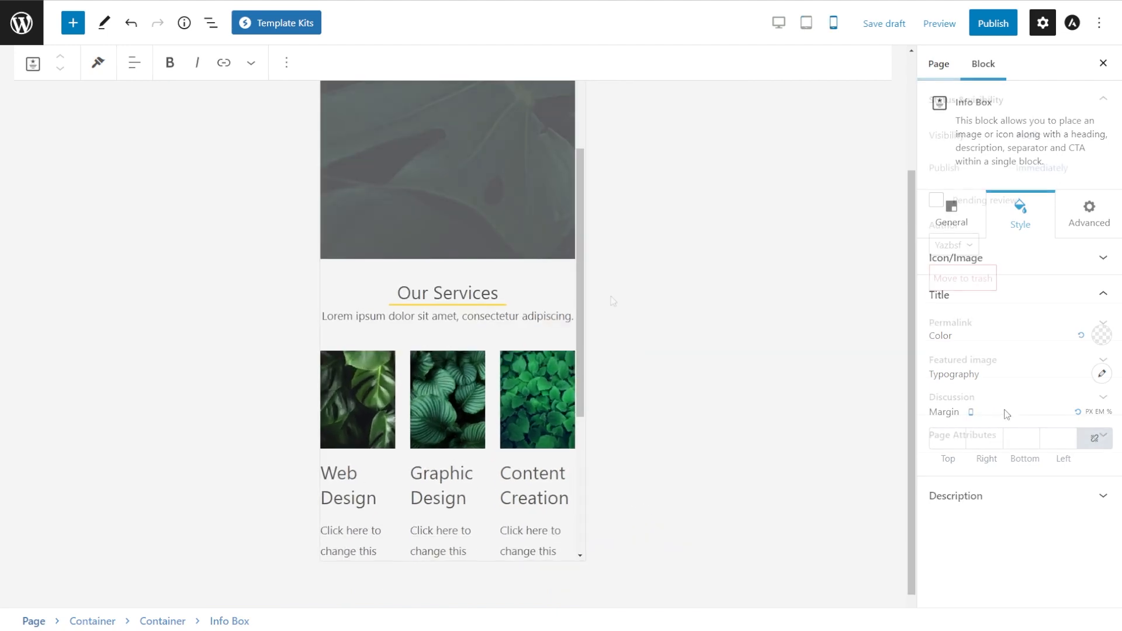
click(594, 281)
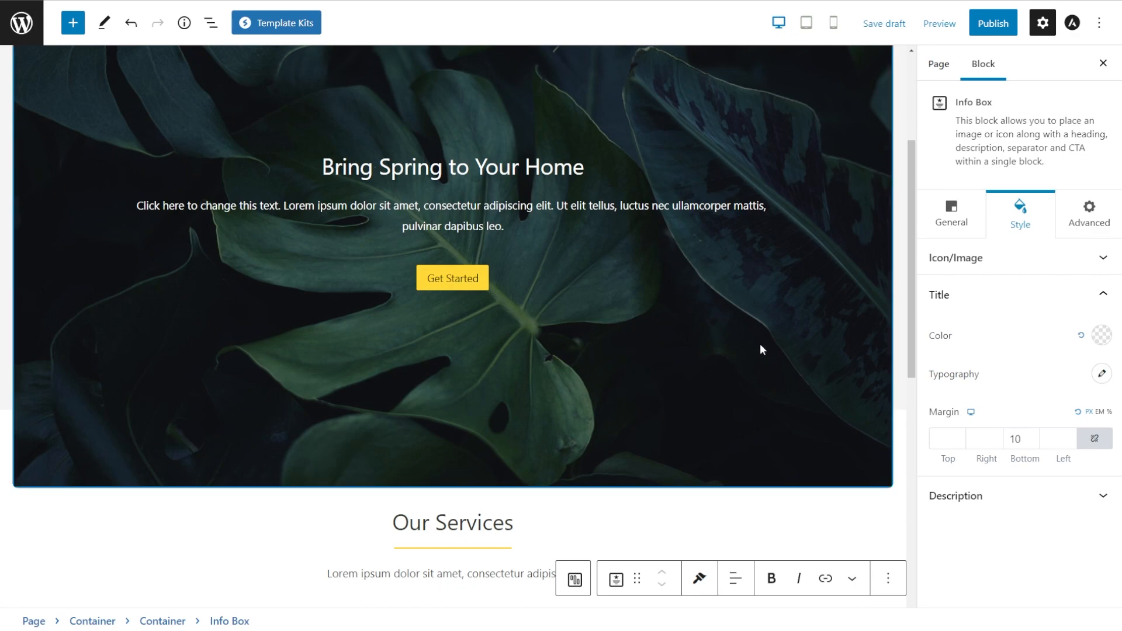
Step: Add a single-column Container below the three service Info Boxes
scroll(842, 339, down, 9)
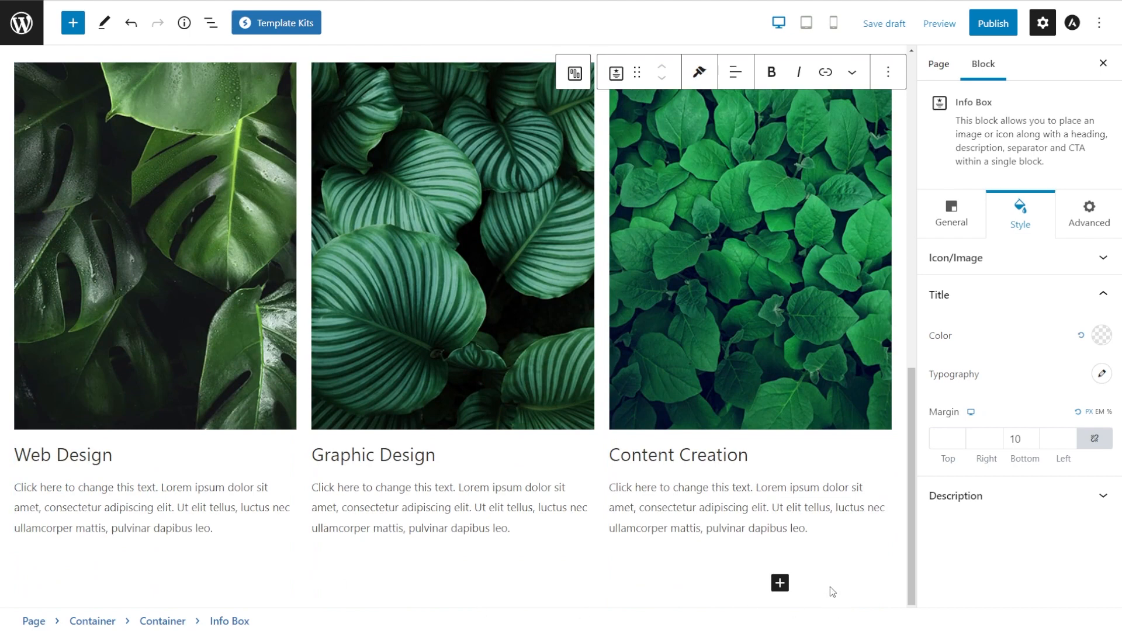
click(780, 582)
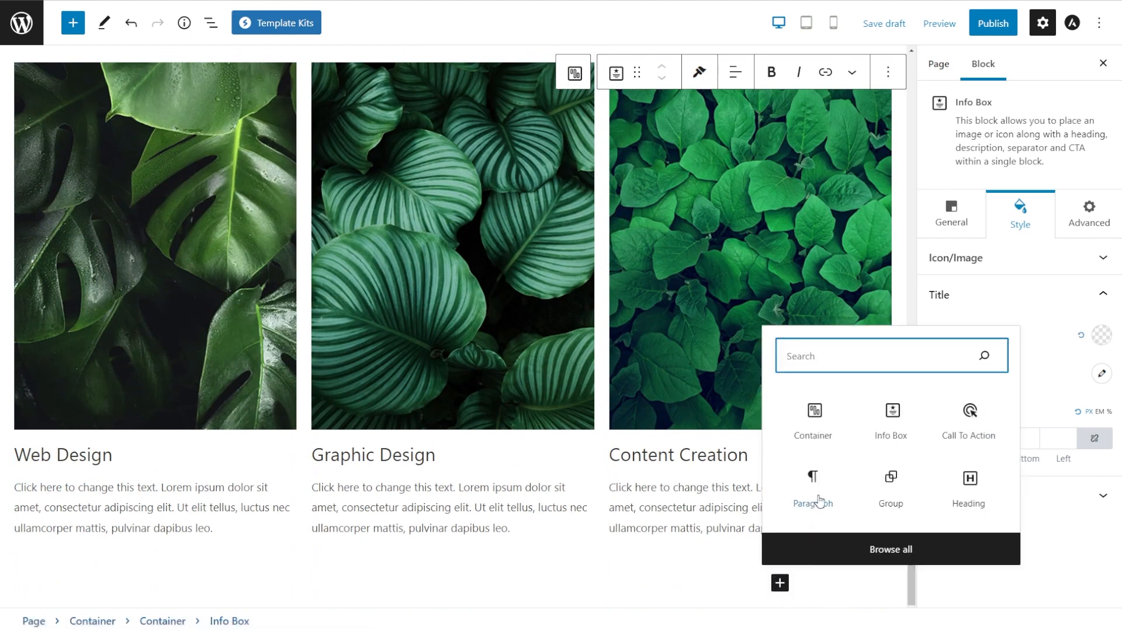
click(819, 433)
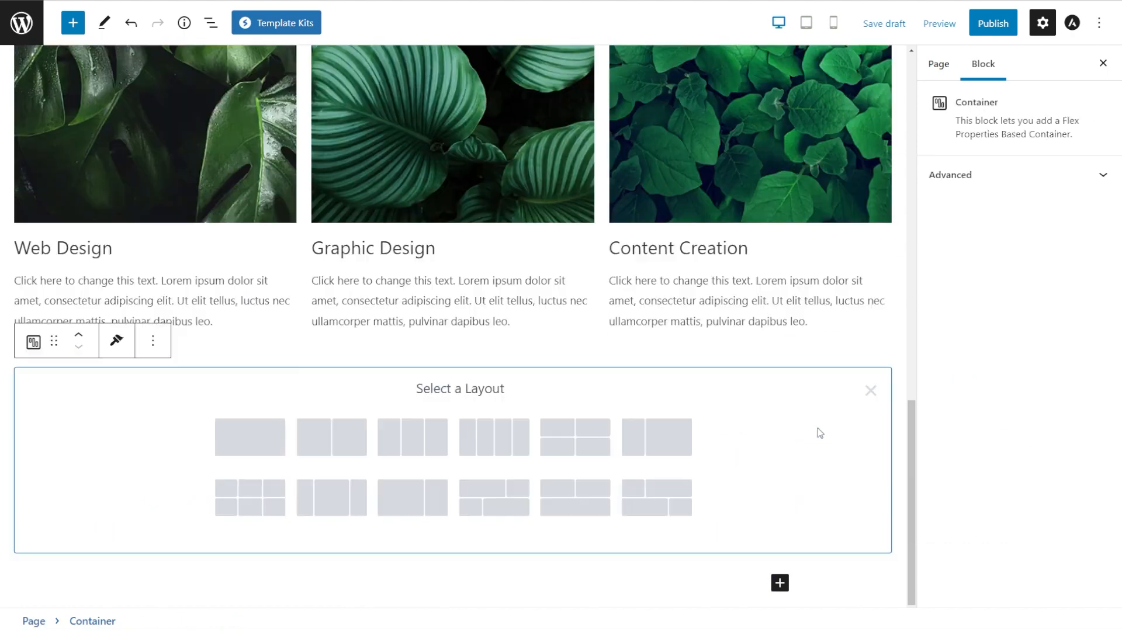
click(263, 447)
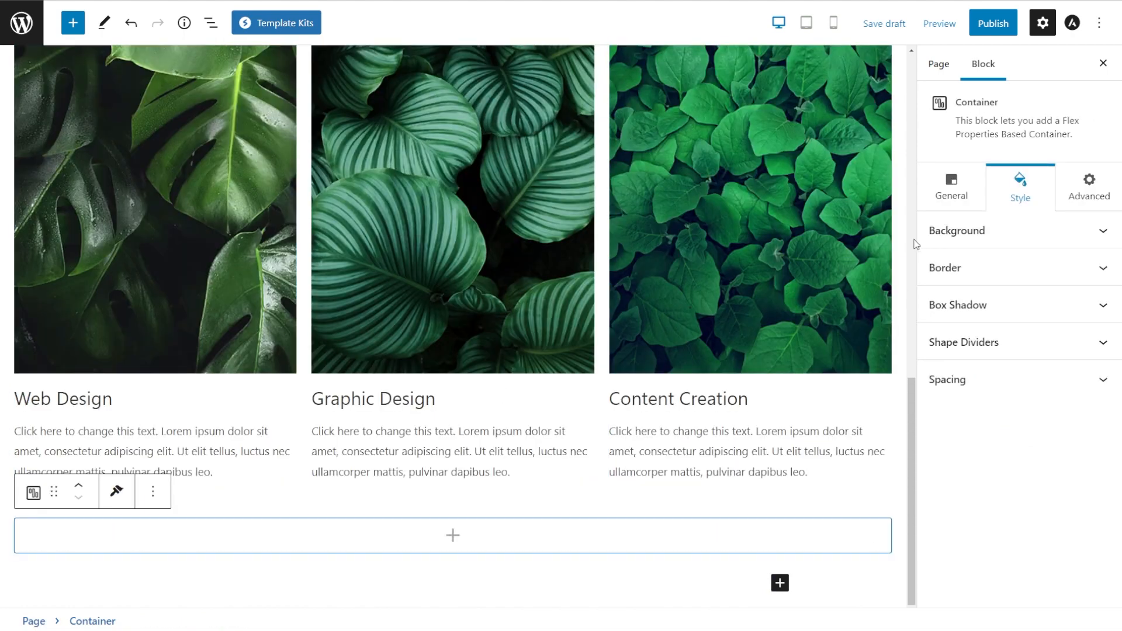
Step: Set the new container's content box width to 700 px and its minimum height to 400 px
click(951, 193)
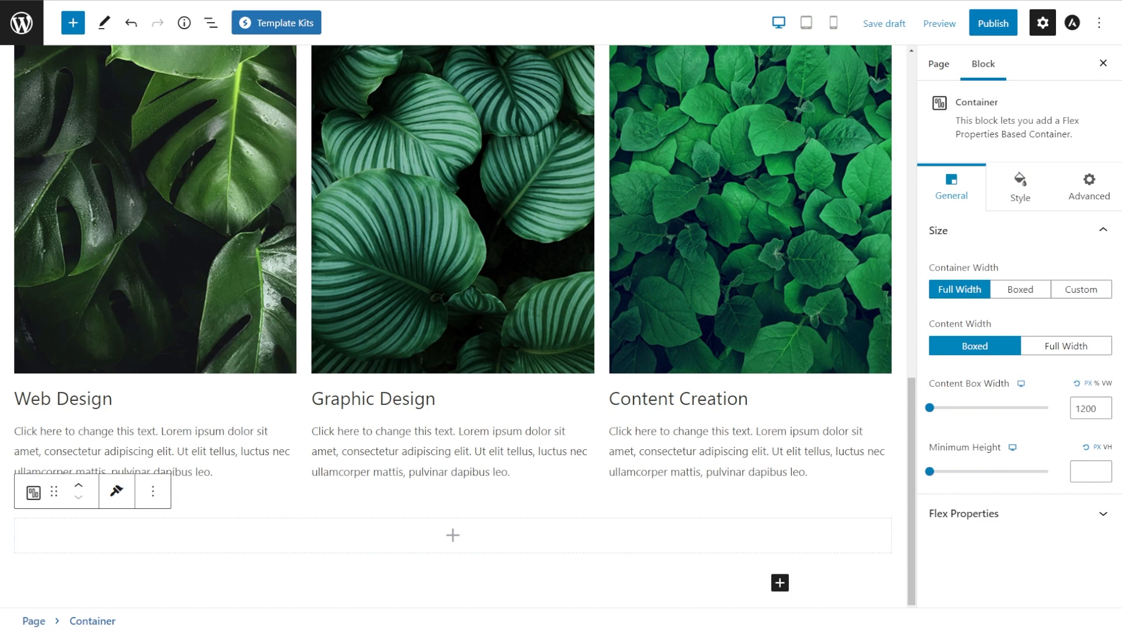
double_click(1087, 408)
text(700)
click(1084, 472)
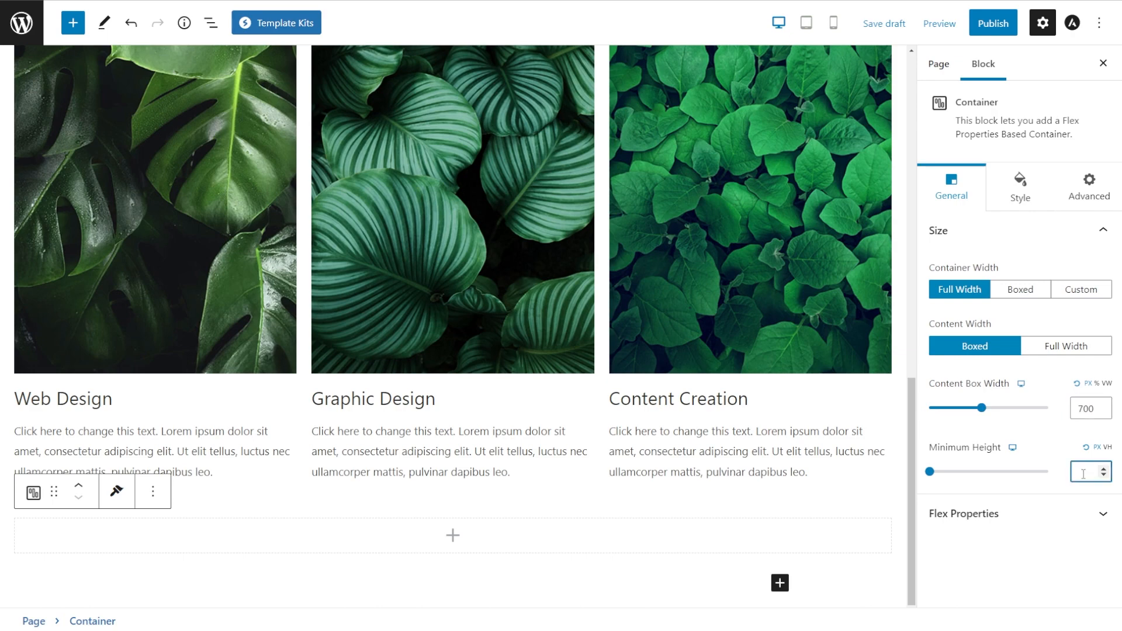
text(400)
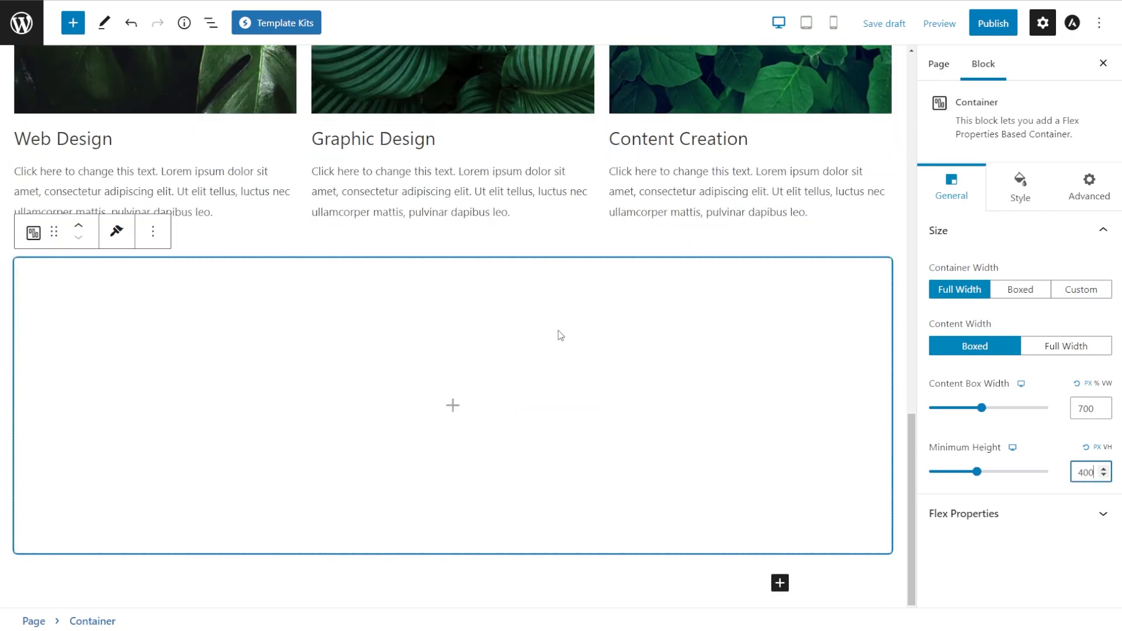
Step: Insert a Testimonials block in the new container and reduce it to a single testimonial in one column
click(455, 408)
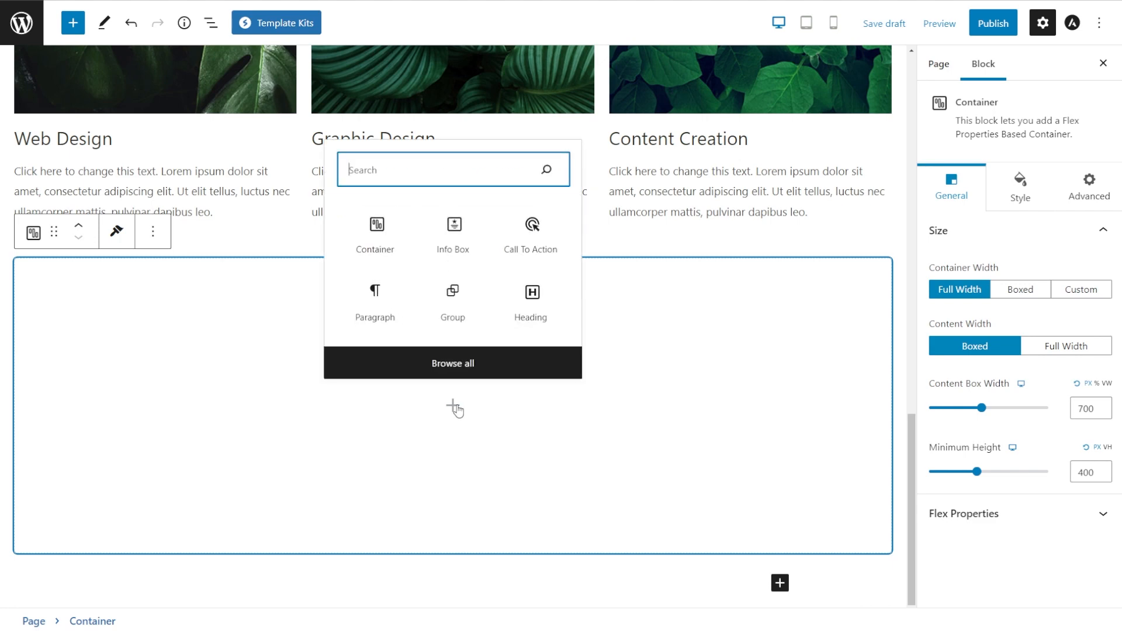
text(Testimonial)
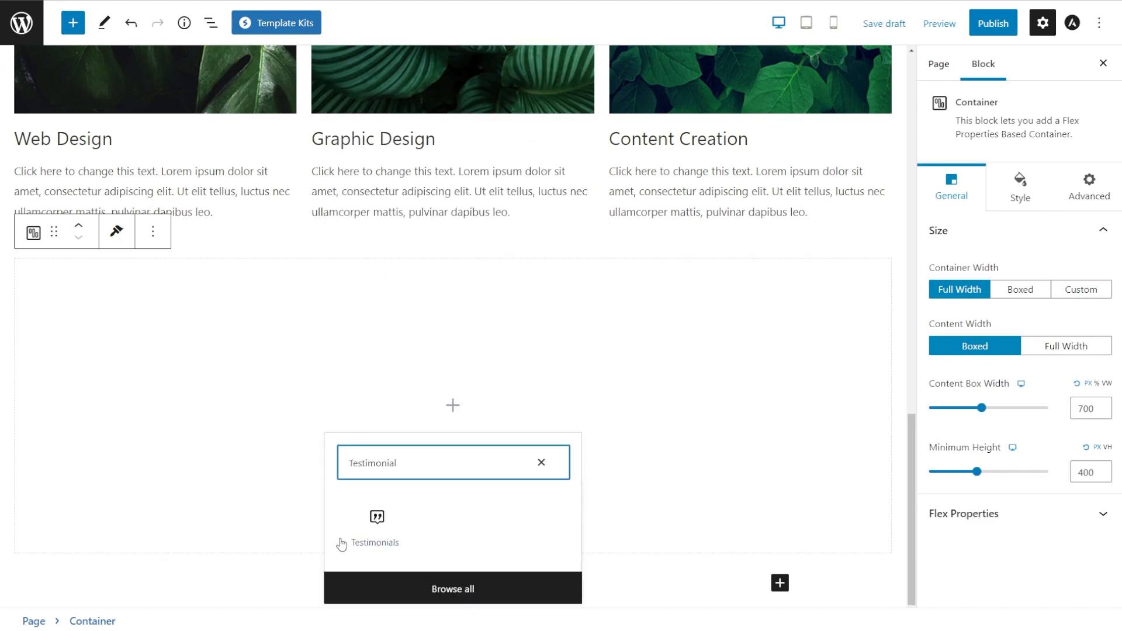
click(379, 518)
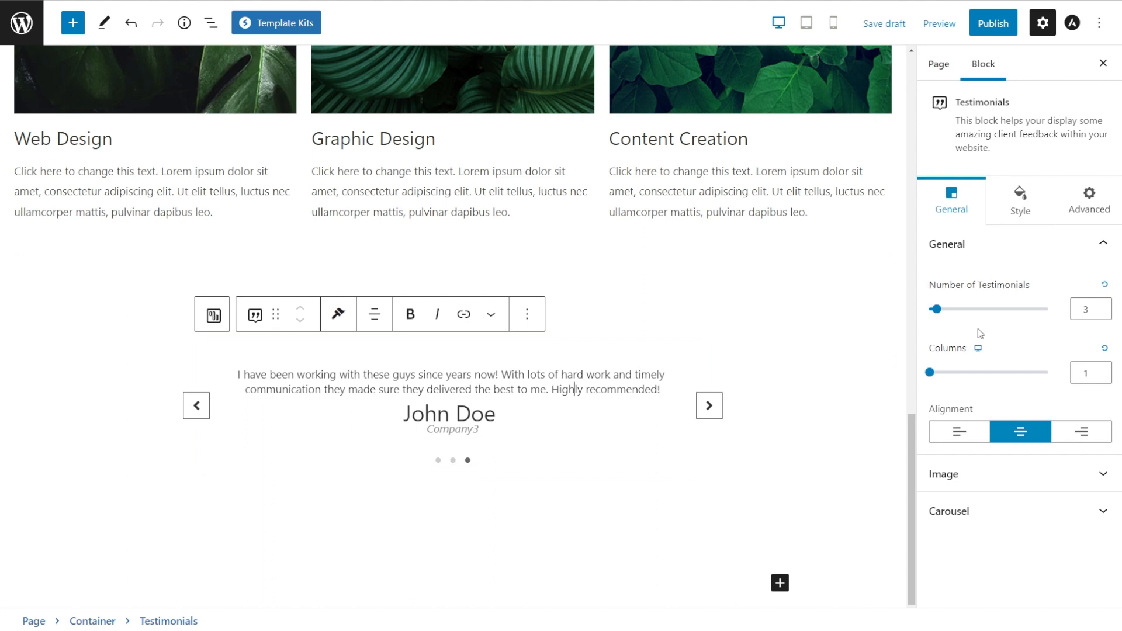
drag(932, 373, 970, 377)
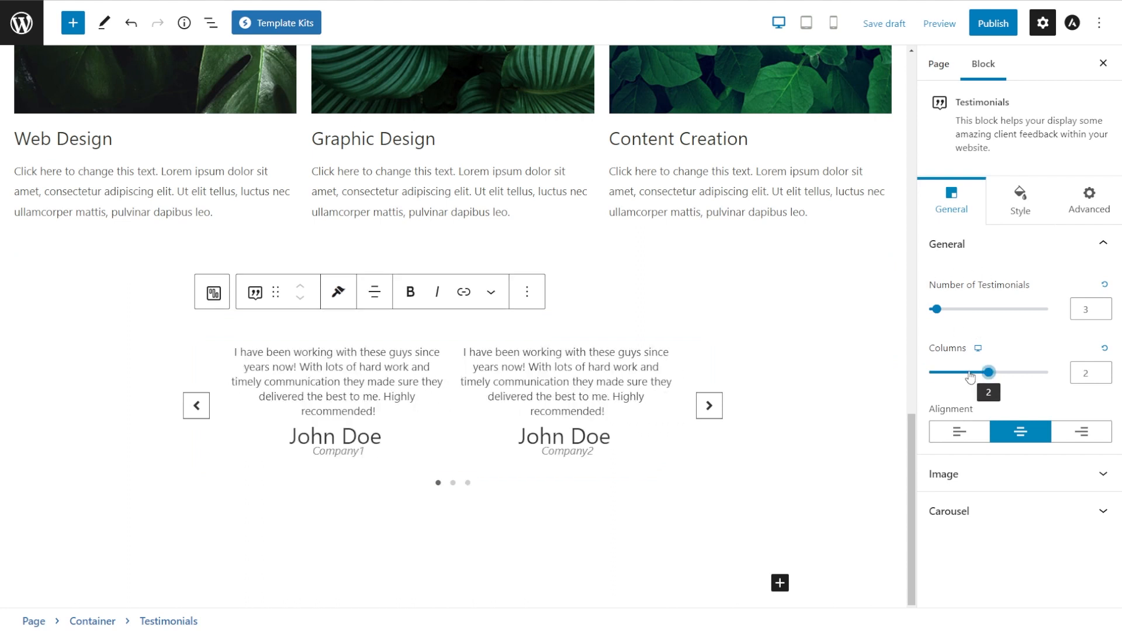
drag(970, 377, 927, 370)
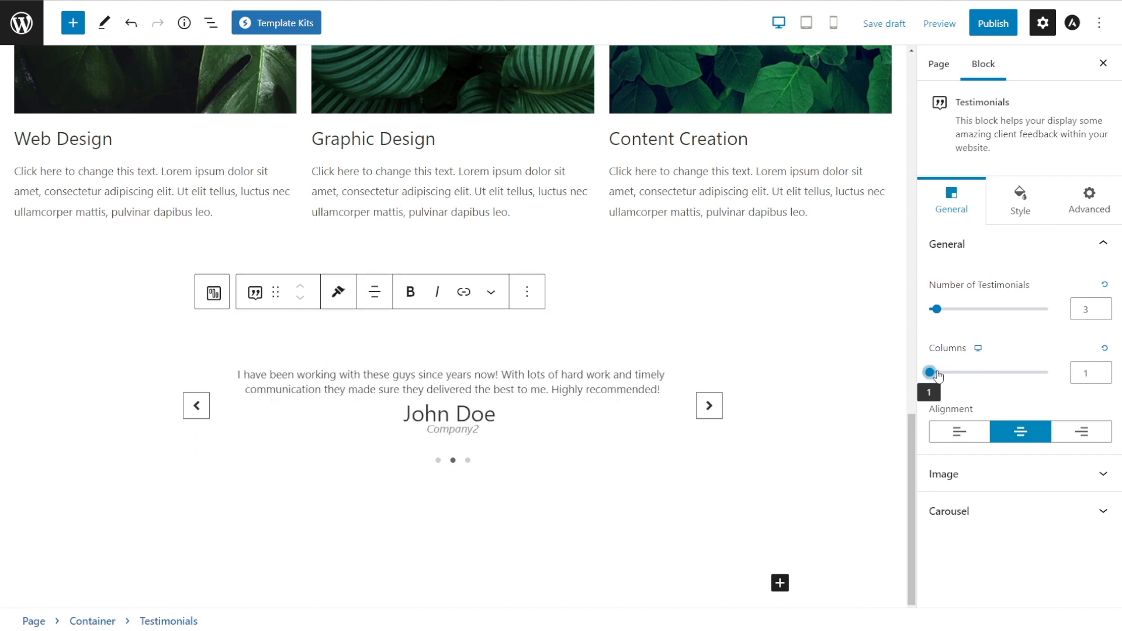
drag(936, 309, 929, 309)
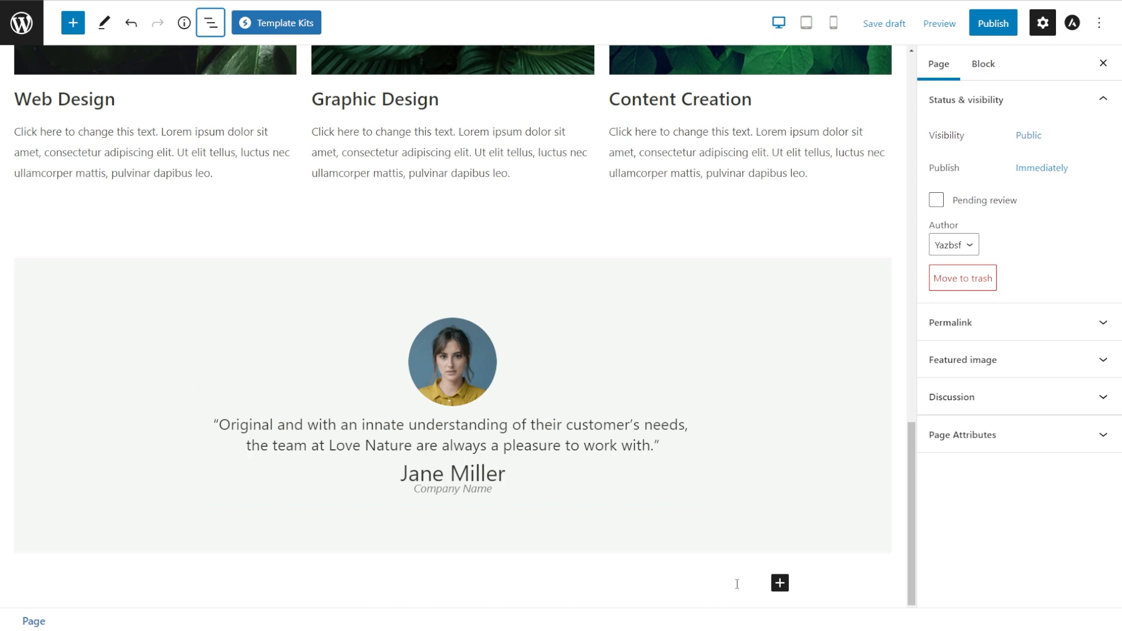
Step: Add a single-column Container below the testimonial section and insert a Call To Action block in it
click(780, 583)
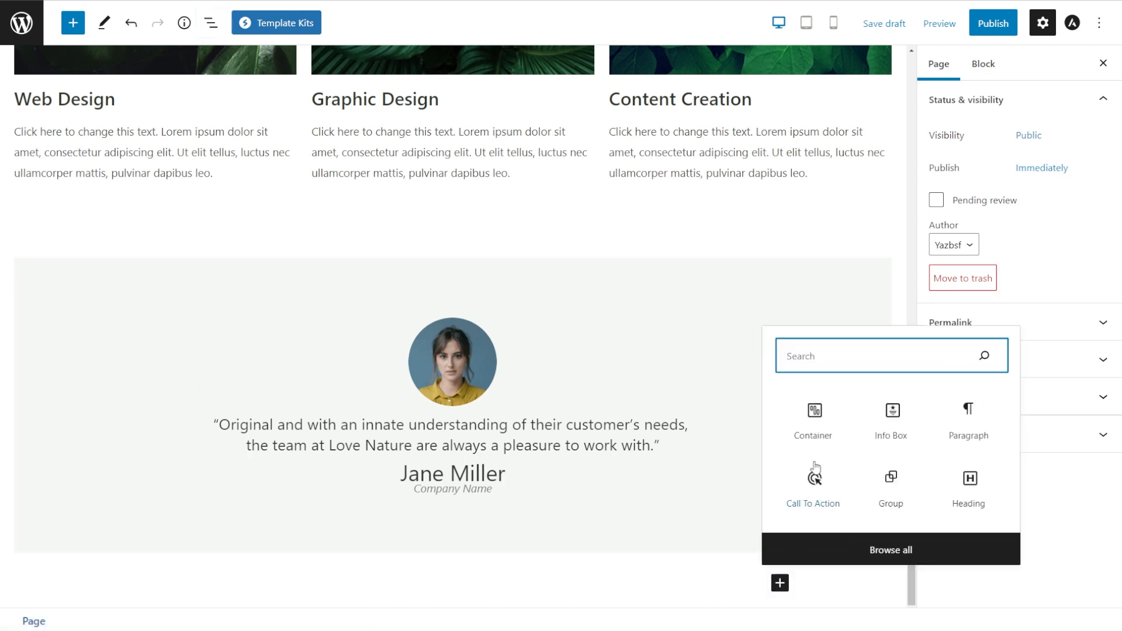
click(814, 418)
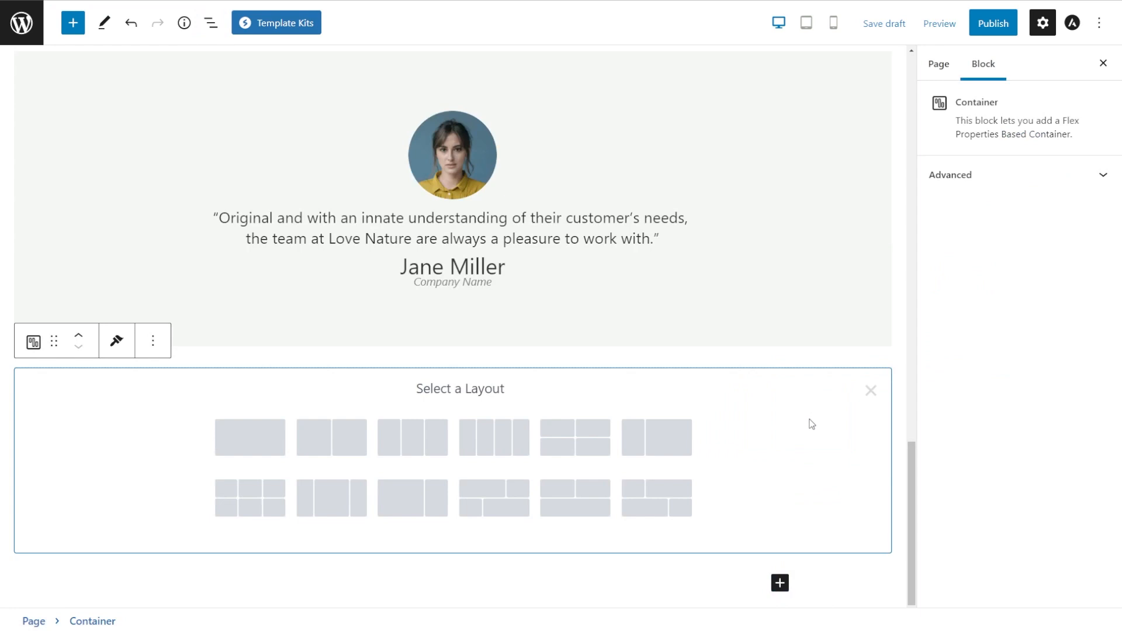
click(252, 450)
click(452, 538)
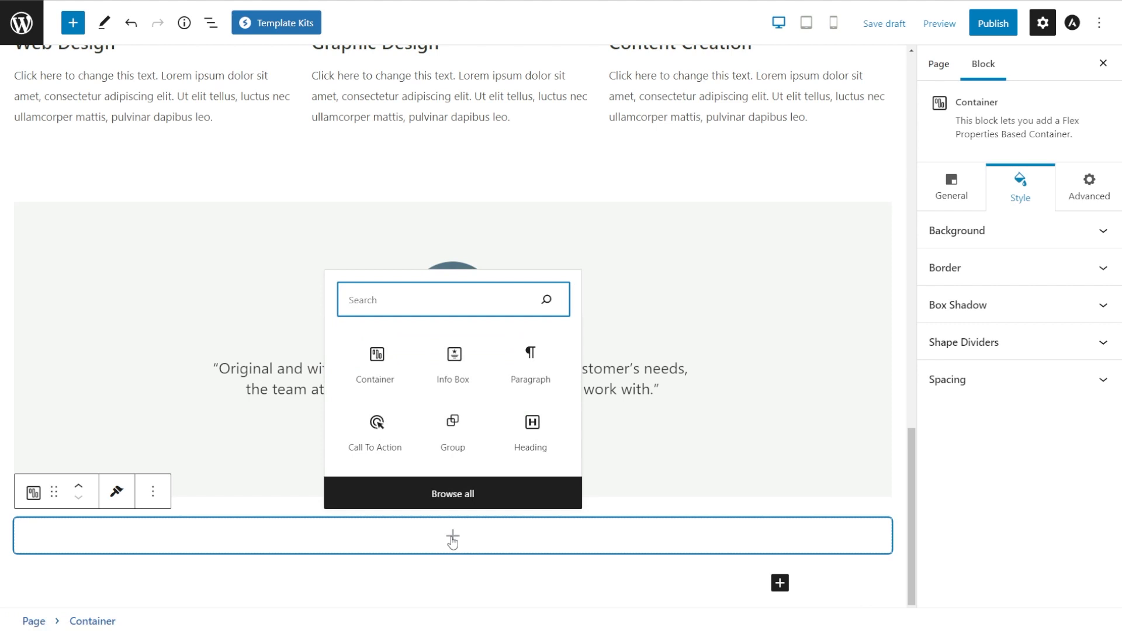
click(377, 423)
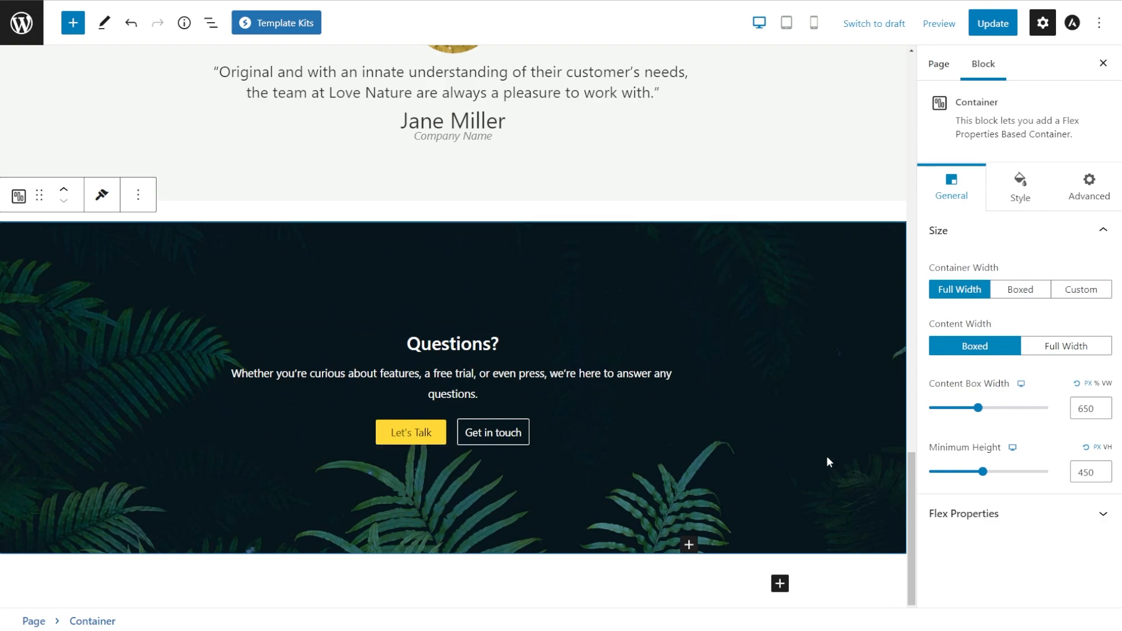
Step: Review the finished page in the editor and on the live site, from the hero through services and testimonial to the Questions section
scroll(825, 456, up, 10)
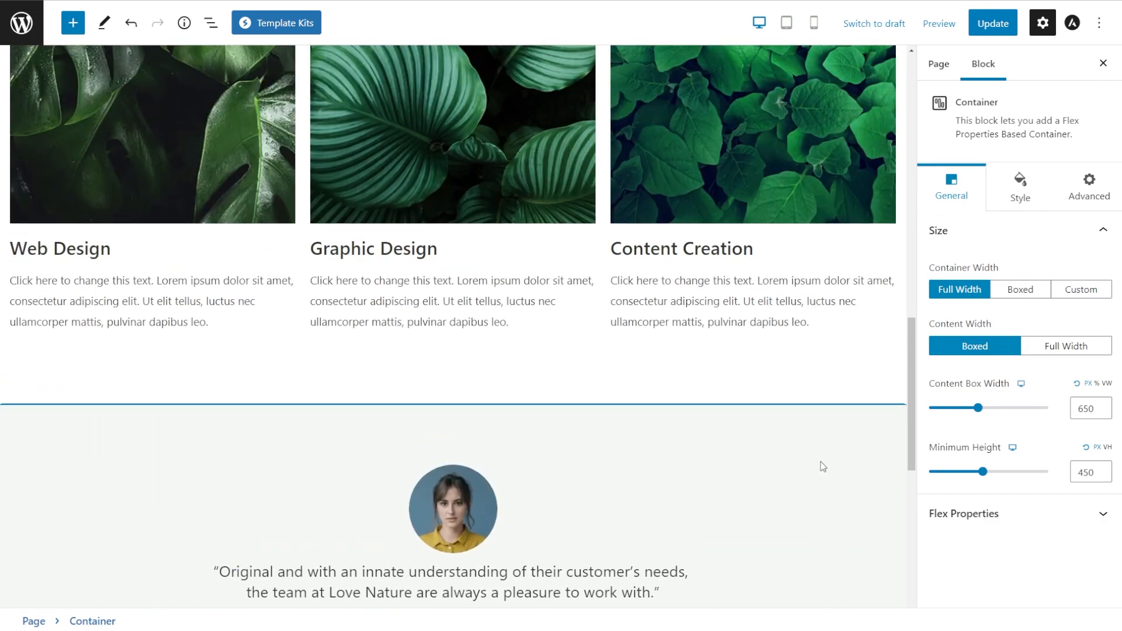
scroll(819, 461, up, 10)
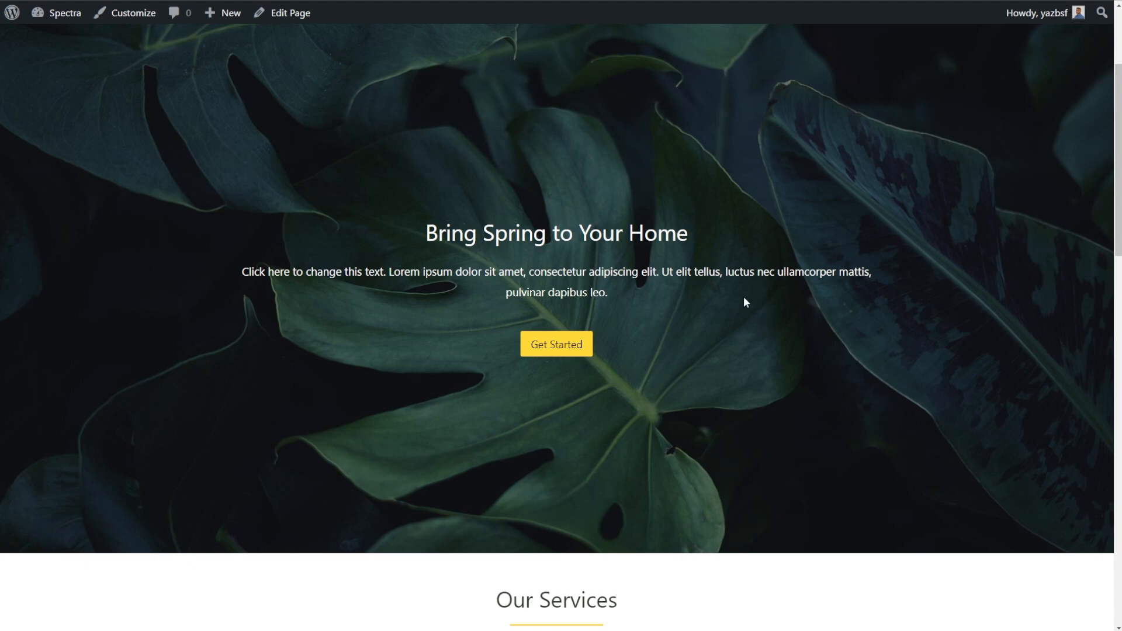
scroll(456, 300, down, 6)
scroll(788, 302, down, 4)
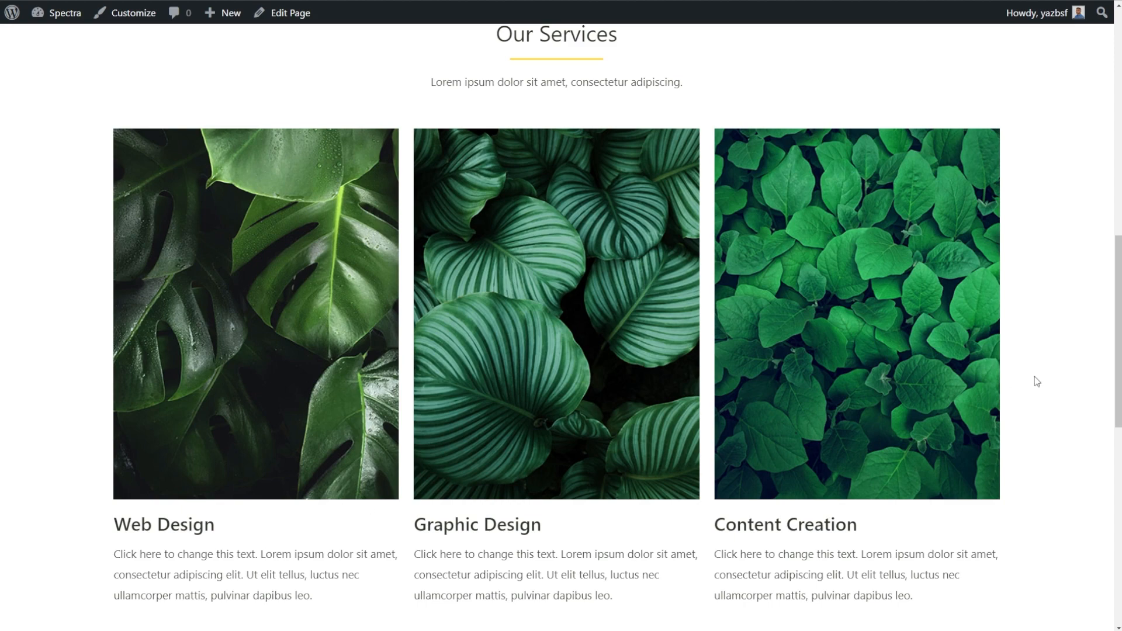
scroll(1046, 374, down, 1)
scroll(1046, 374, down, 8)
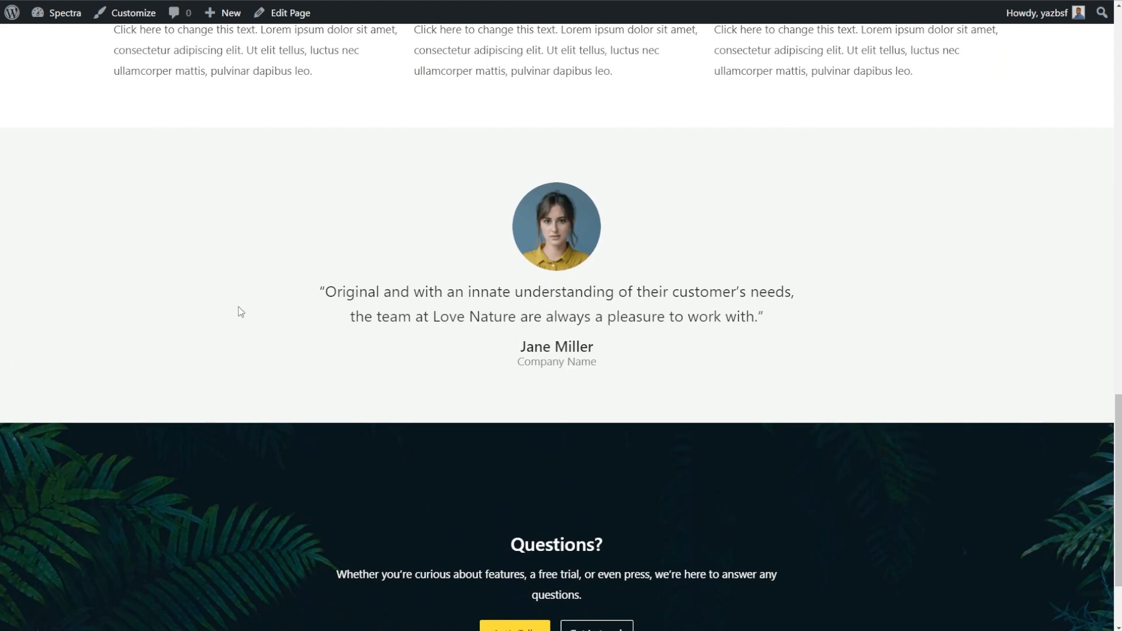
scroll(765, 549, down, 2)
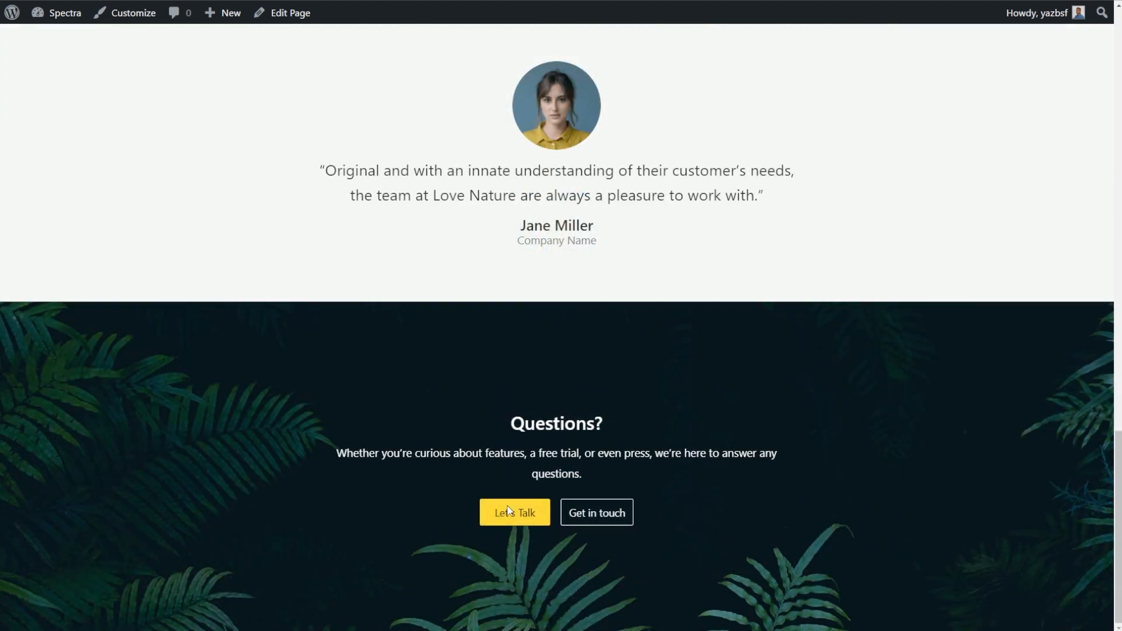
scroll(760, 517, up, 11)
scroll(759, 517, up, 5)
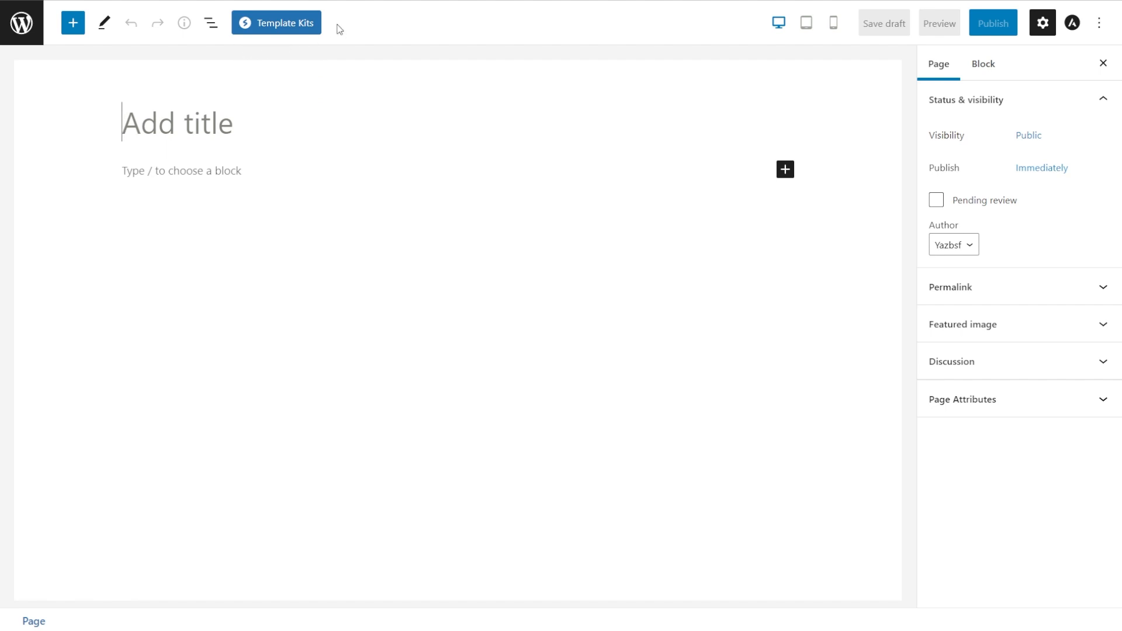
Step: Open the Template Kits library on a blank page and browse its page templates and patterns
click(317, 27)
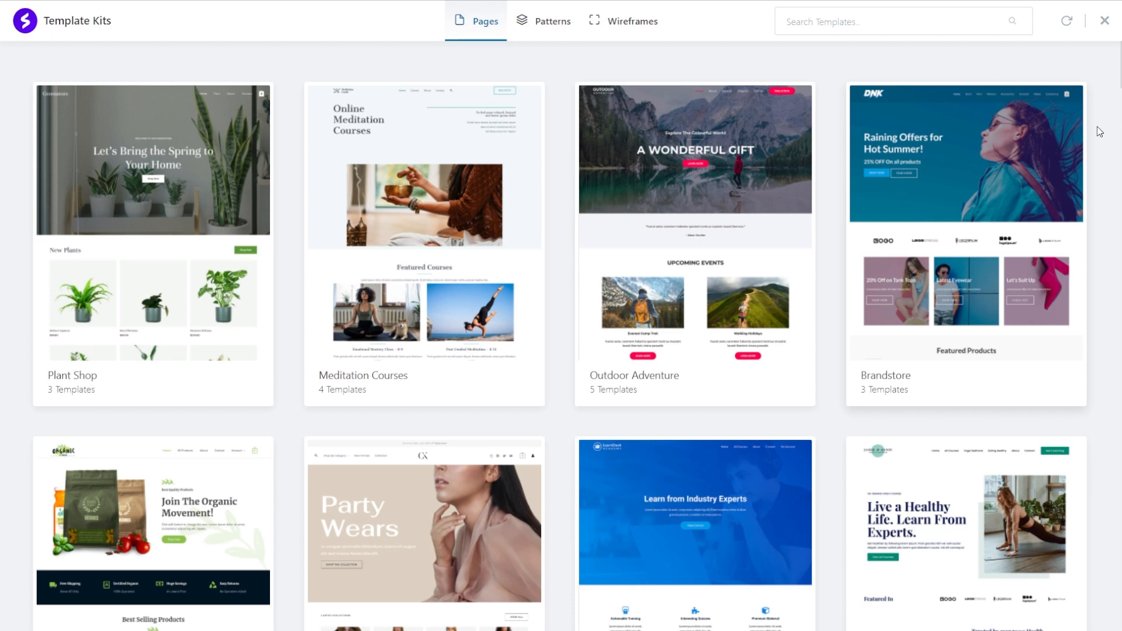
scroll(1099, 138, down, 10)
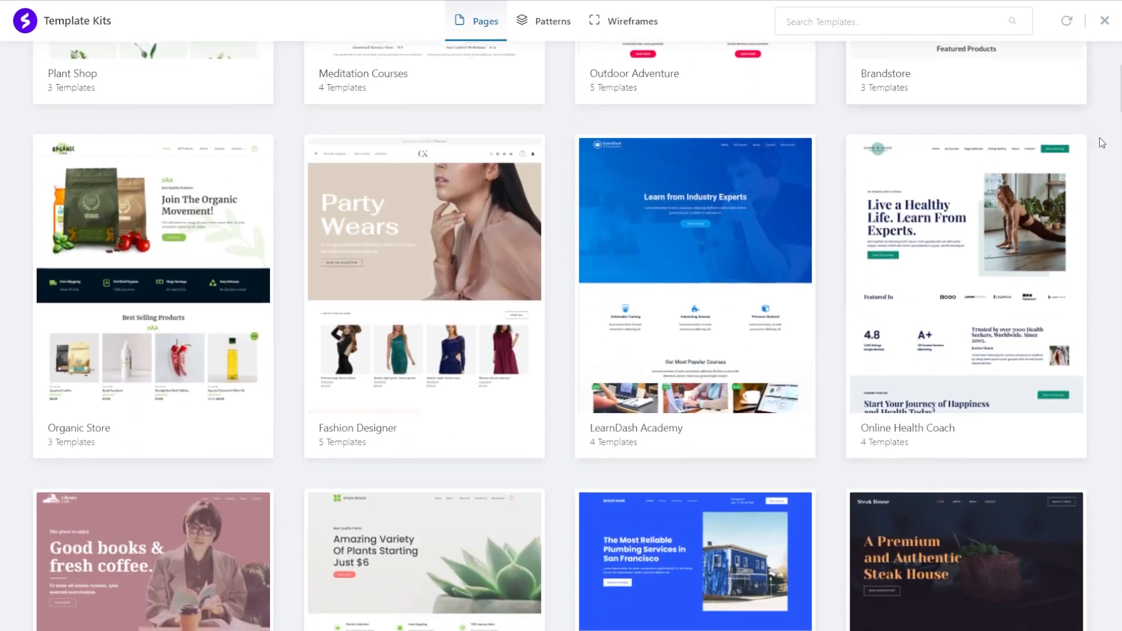
scroll(1099, 141, down, 10)
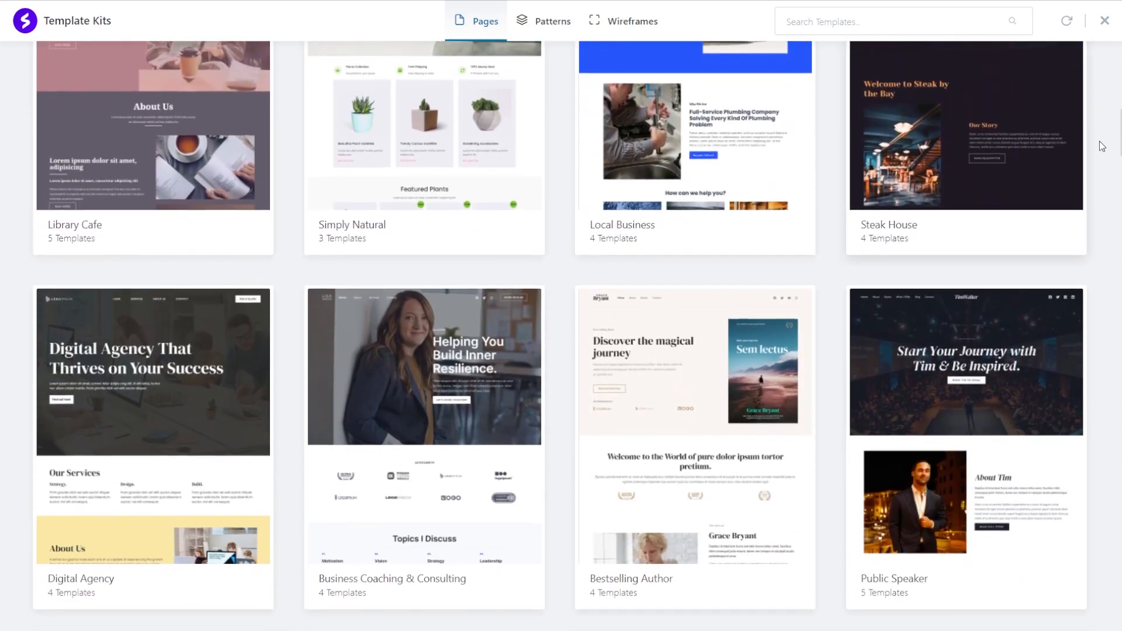
scroll(1099, 145, down, 1)
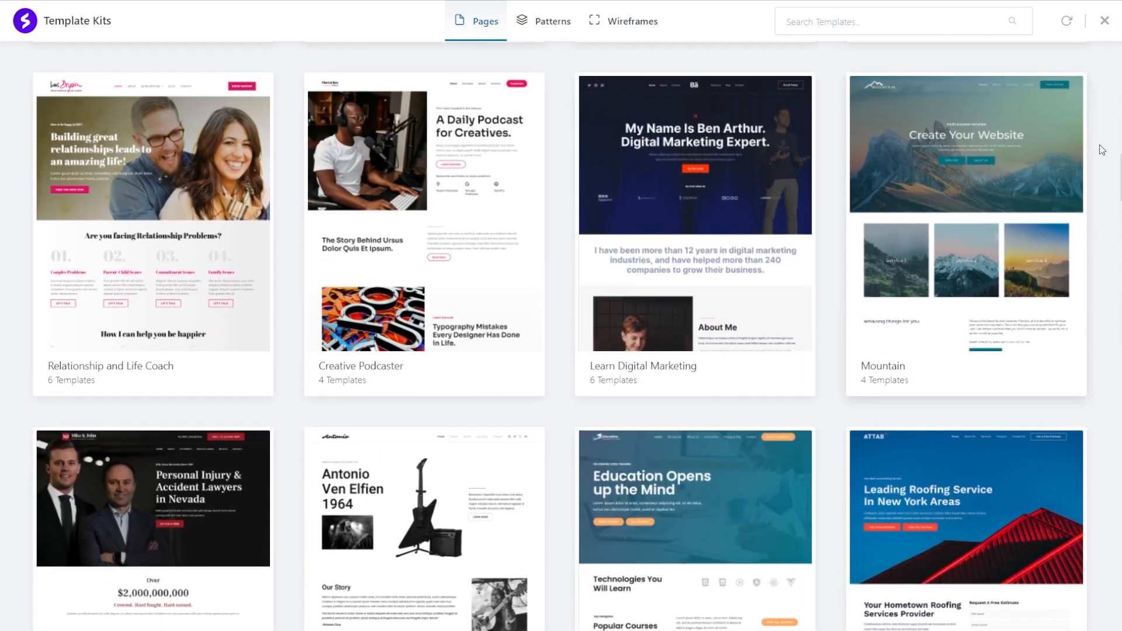
click(543, 29)
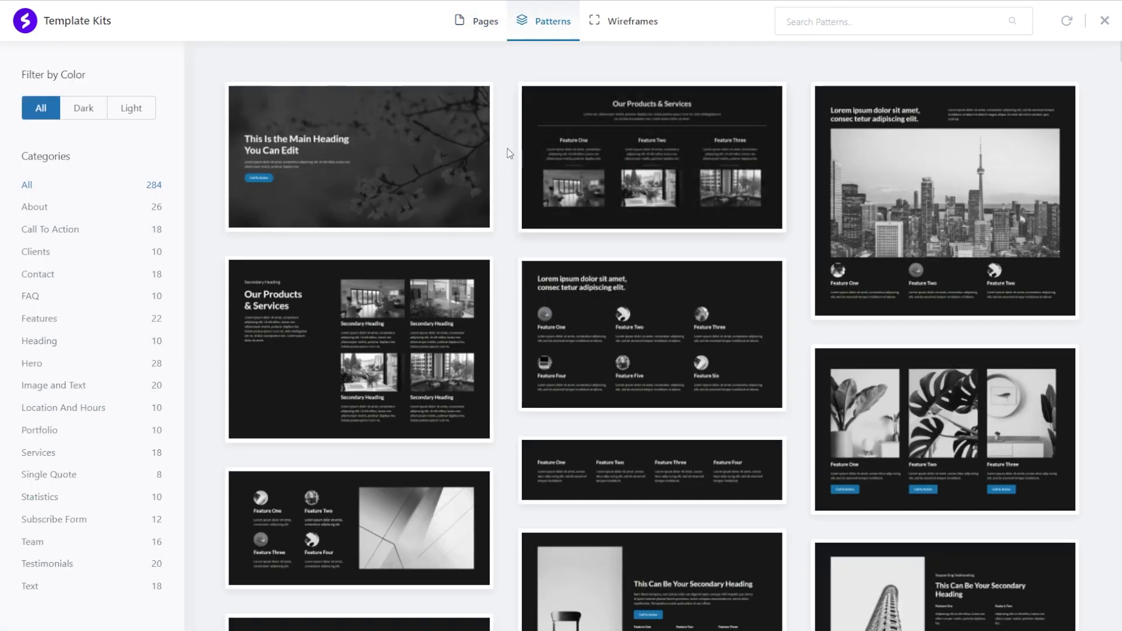
scroll(509, 234, down, 5)
scroll(510, 237, down, 4)
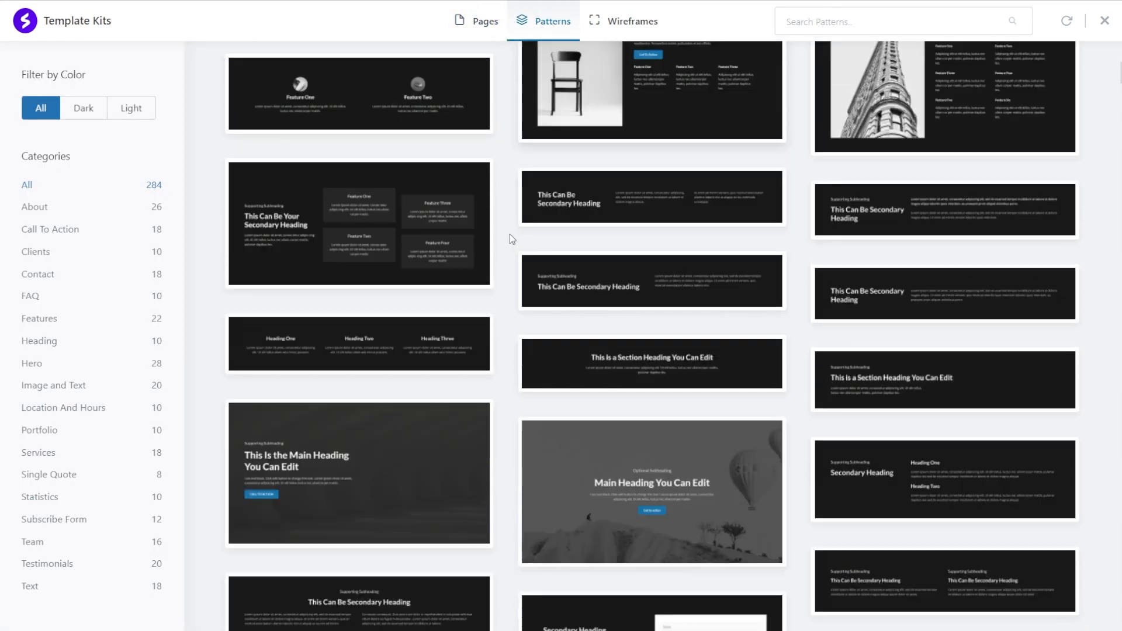
scroll(507, 241, down, 5)
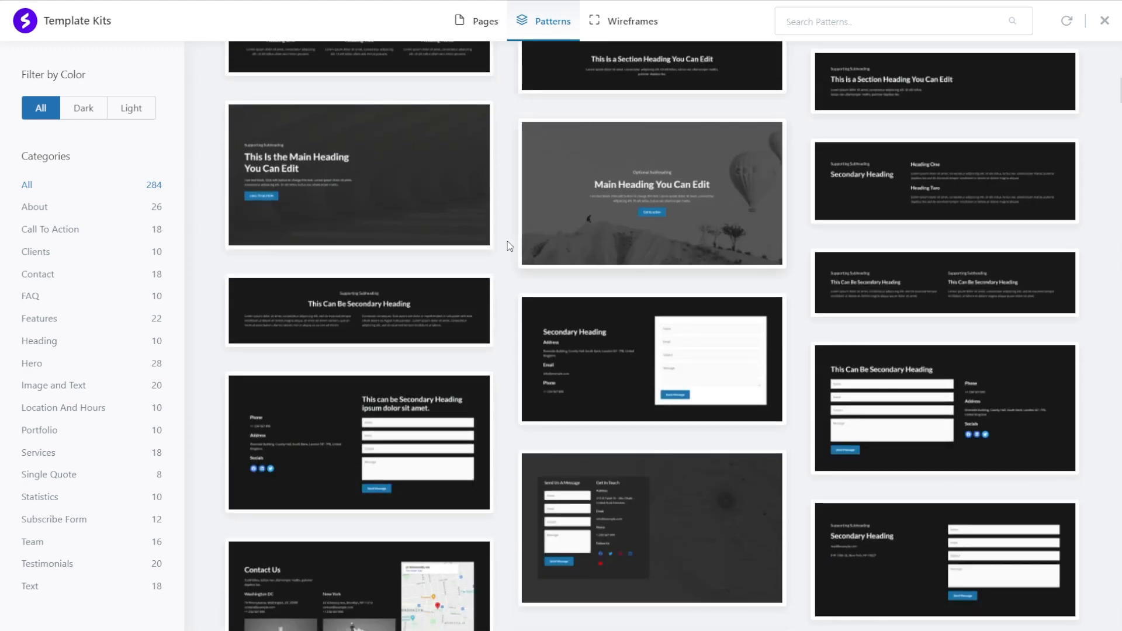
Step: Browse the wireframes in the Template Kits library, and return to the page templates to look through them
click(635, 28)
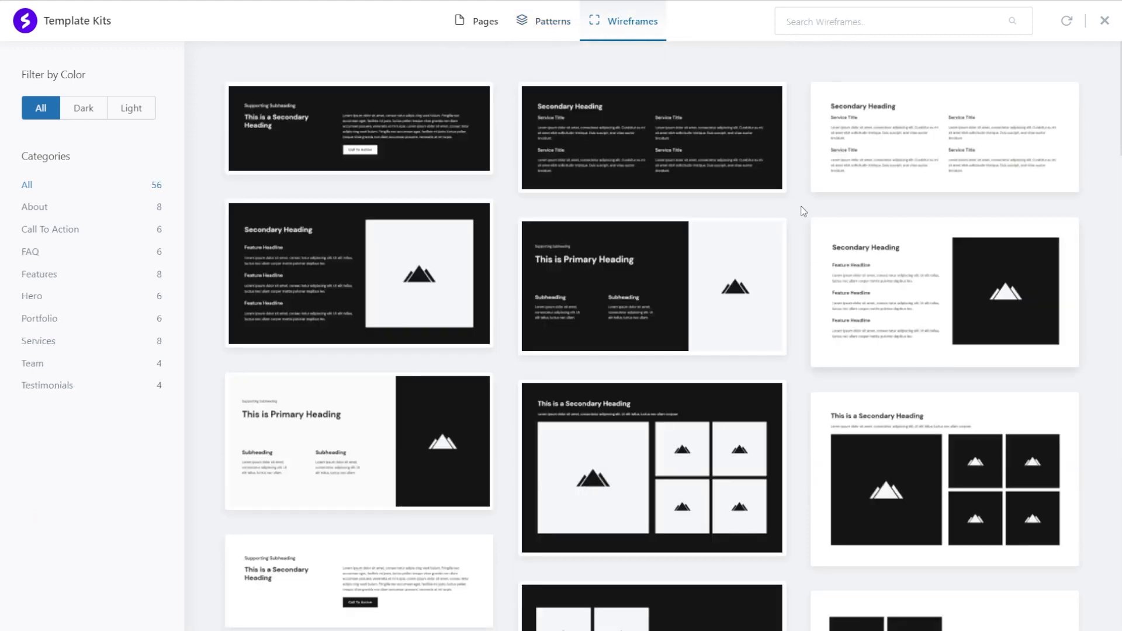
scroll(802, 219, down, 5)
scroll(800, 245, down, 4)
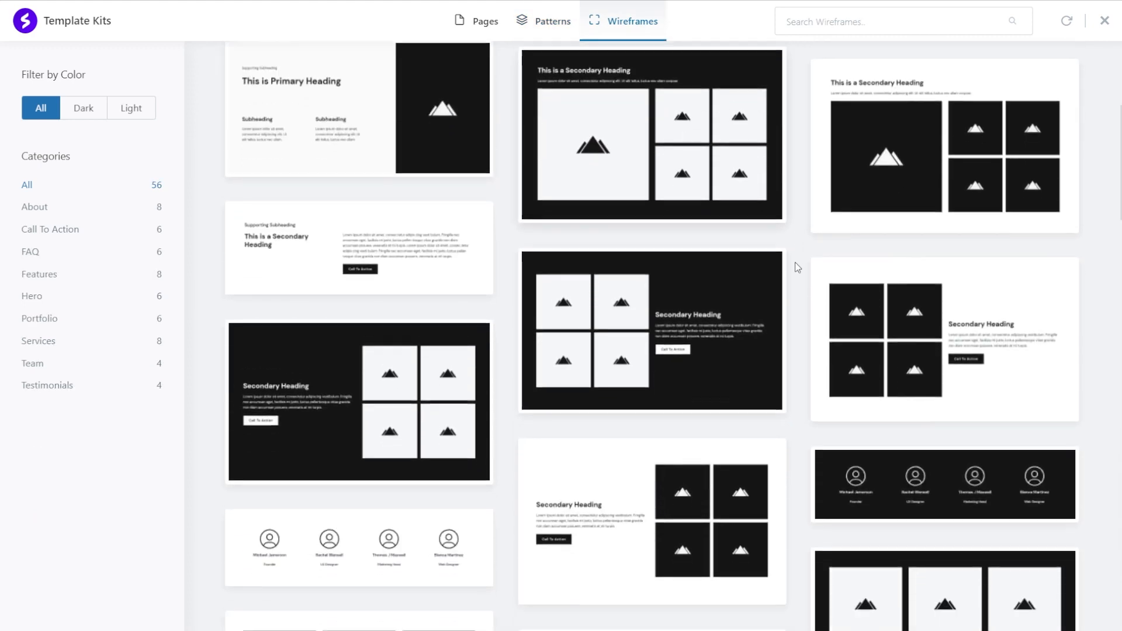
scroll(800, 291, down, 3)
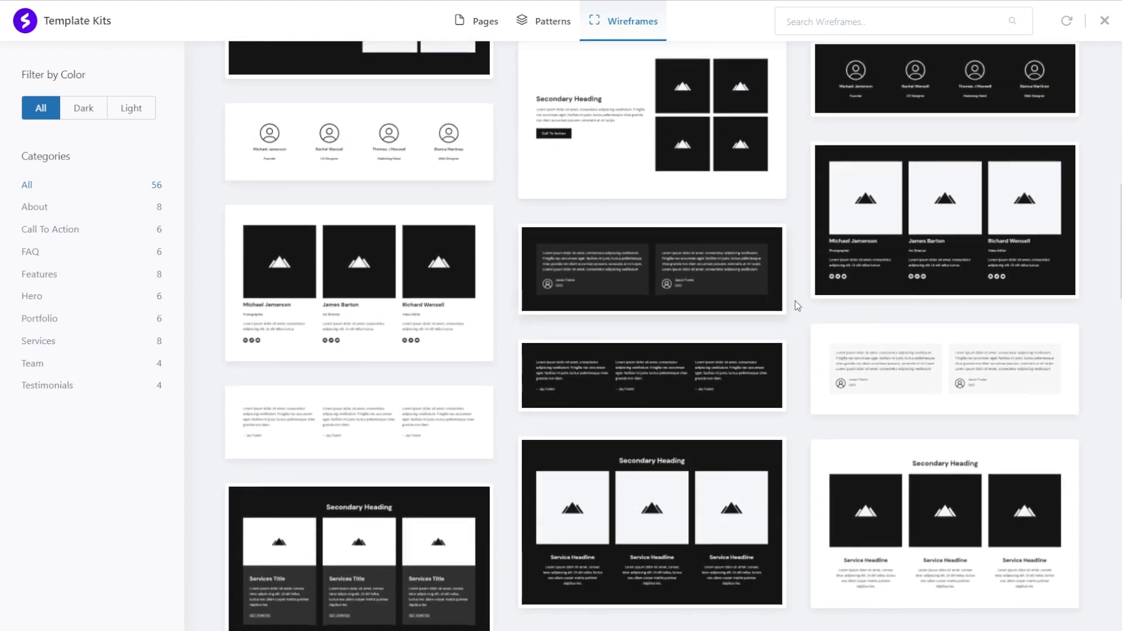
mouse_move(824, 283)
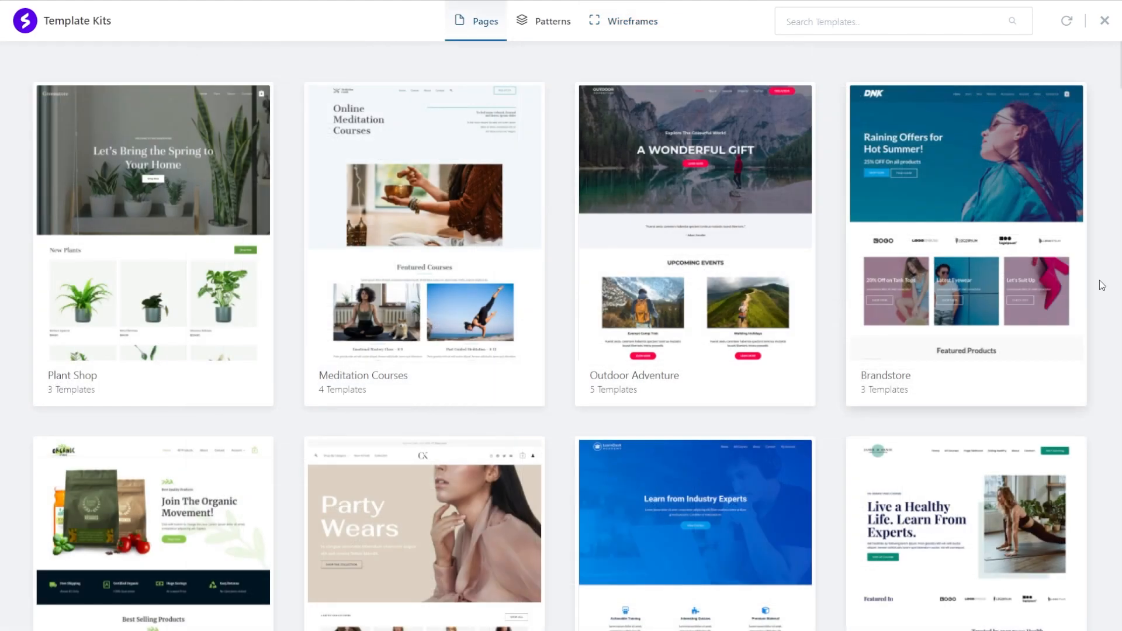
scroll(1099, 279, down, 15)
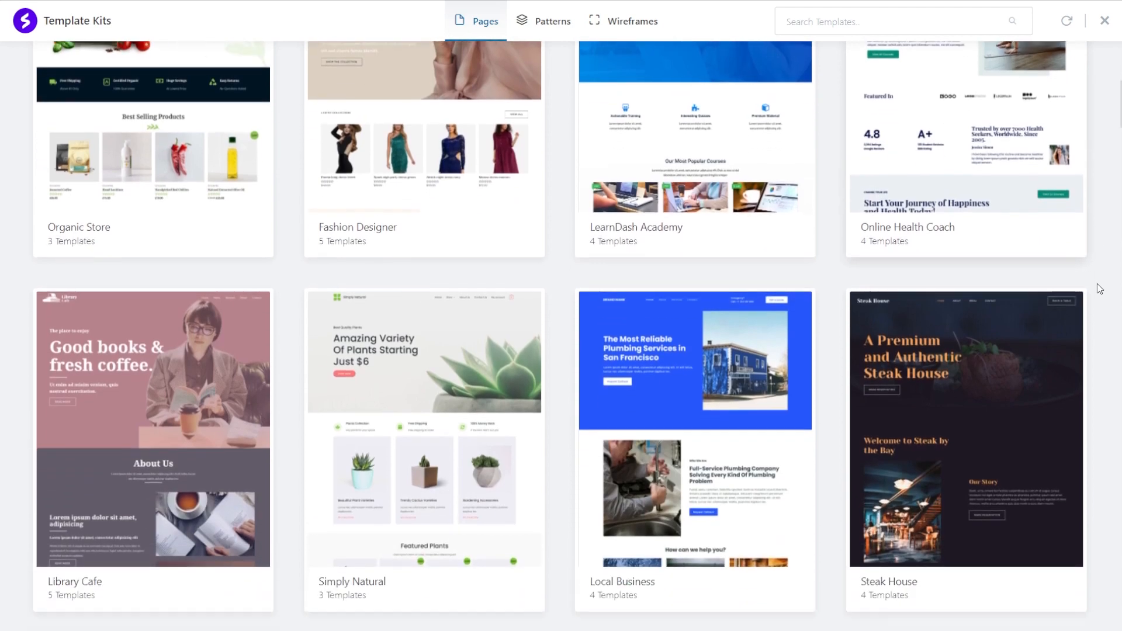
Step: Open the Mountain kit from the page templates and look over its About page
scroll(1097, 283, down, 5)
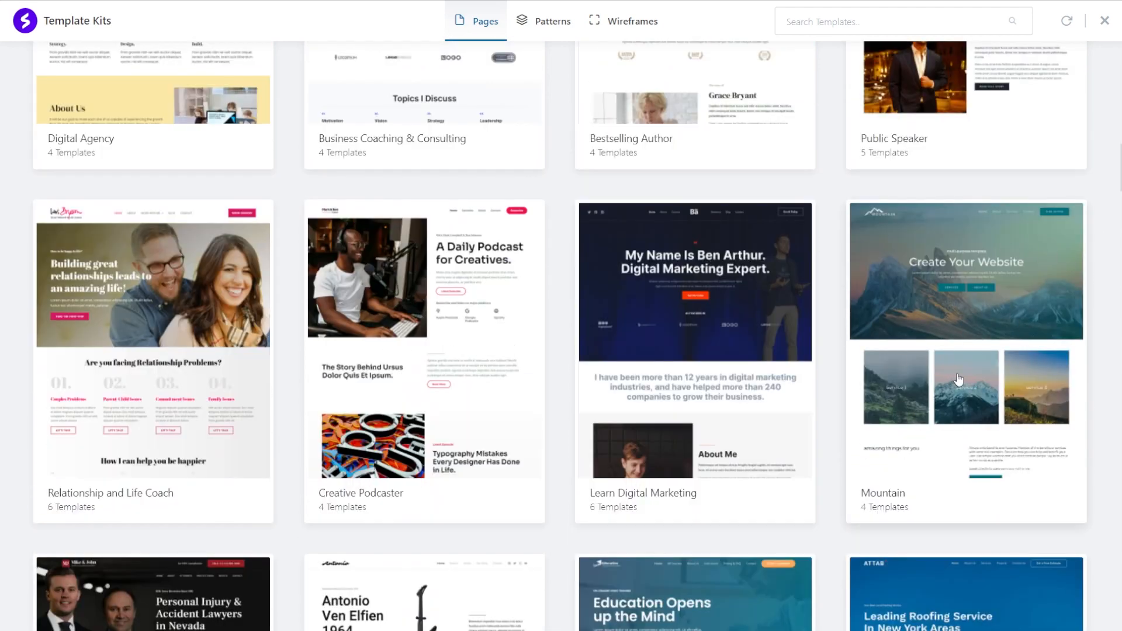
click(972, 353)
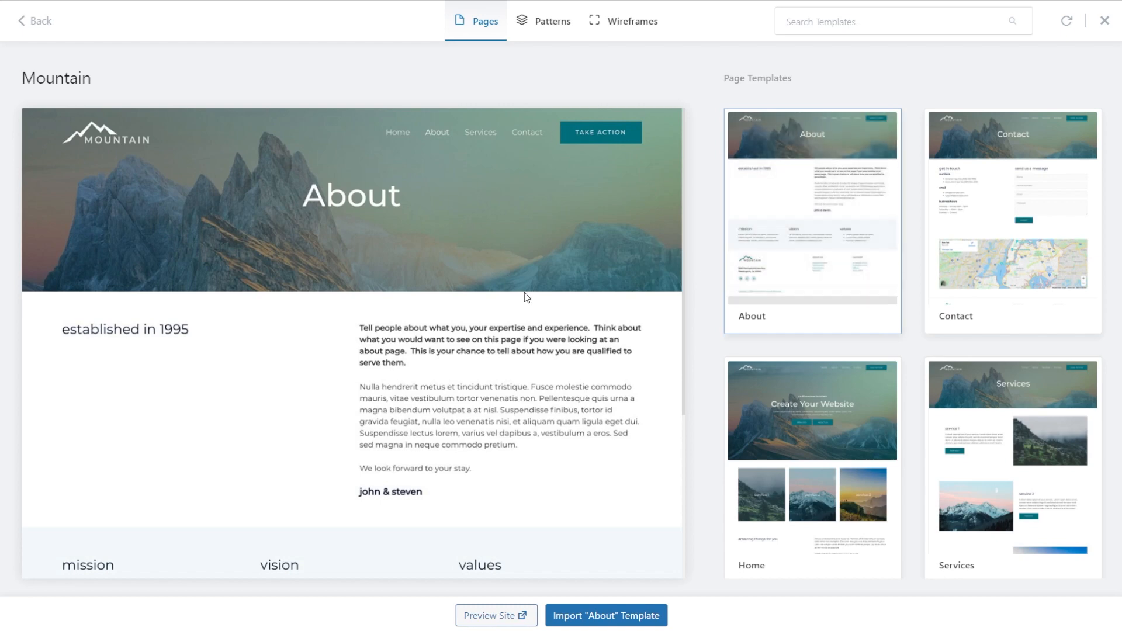
scroll(526, 295, down, 5)
scroll(556, 316, up, 5)
Step: Preview the Mountain kit's Contact page from its header through the form and map to the footer
click(936, 256)
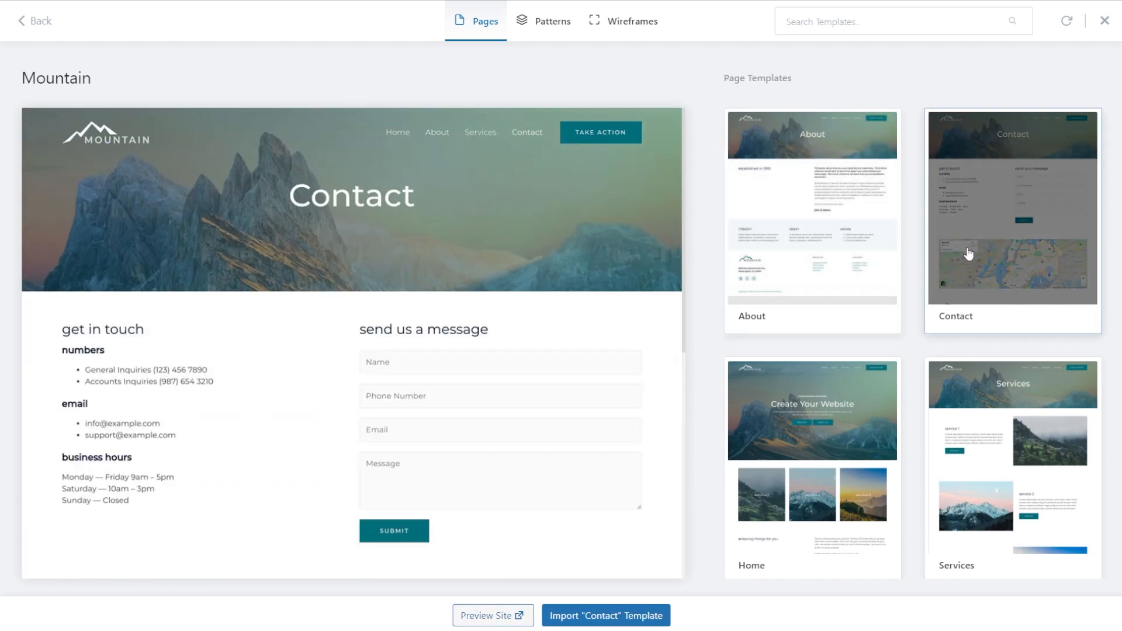
scroll(547, 304, down, 10)
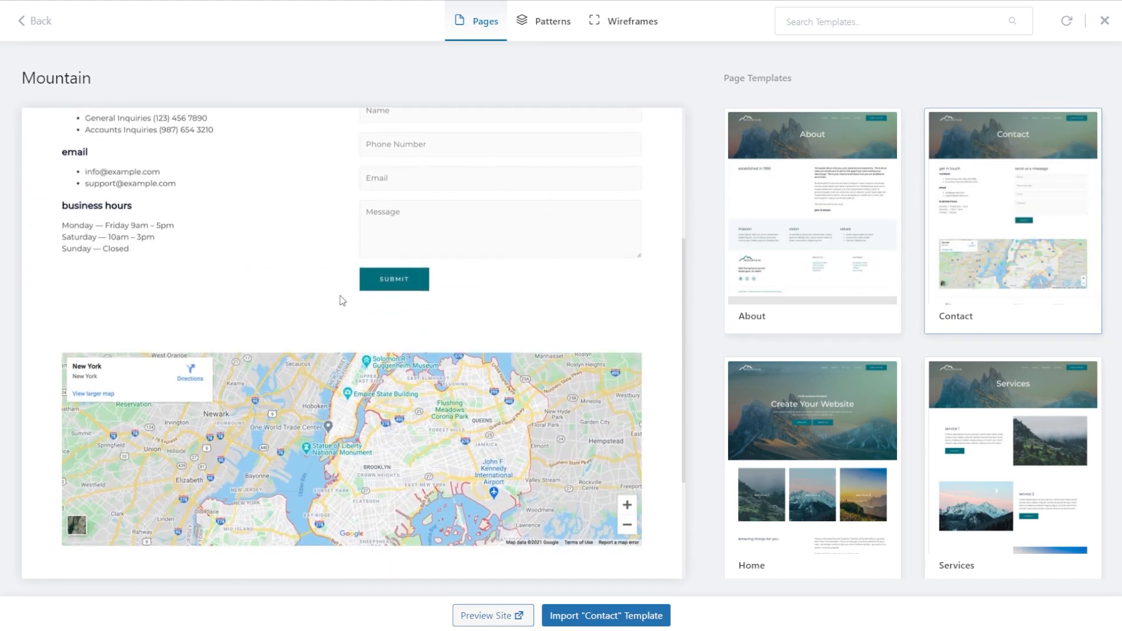
scroll(604, 437, down, 1)
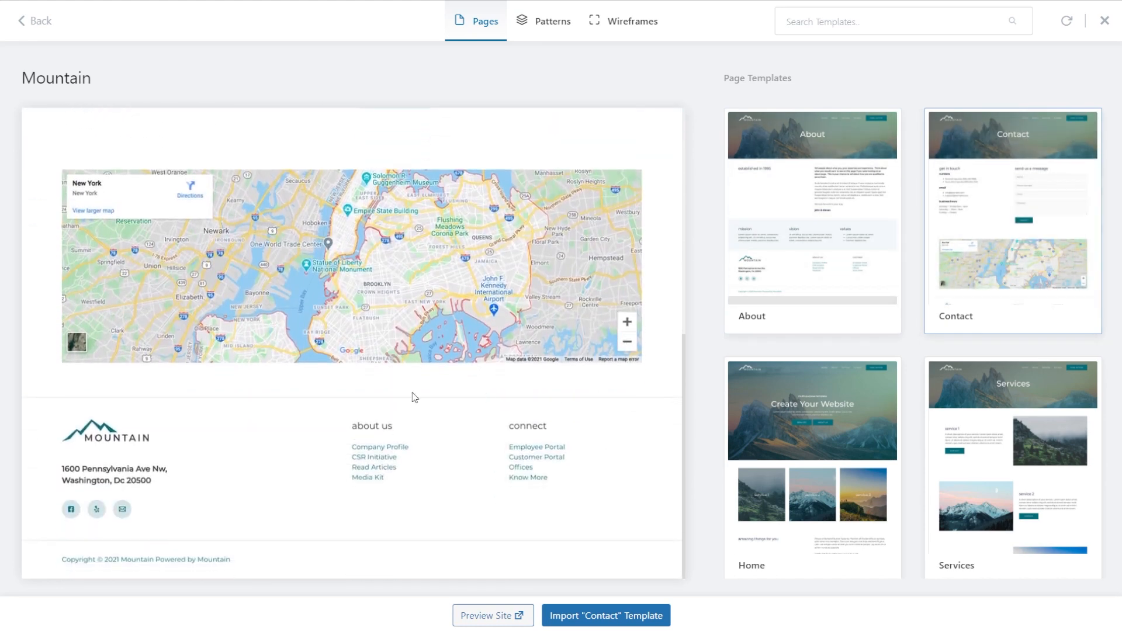
scroll(584, 460, up, 10)
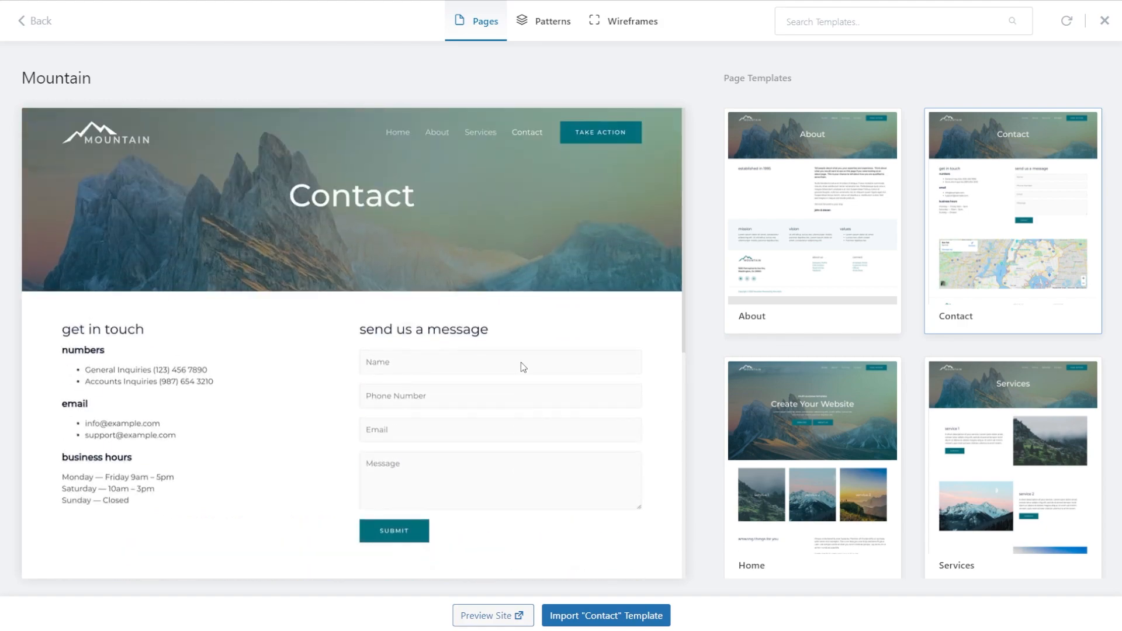
Step: Select the Mountain kit's Services page and import that template into the blank page
click(874, 445)
scroll(555, 388, down, 1)
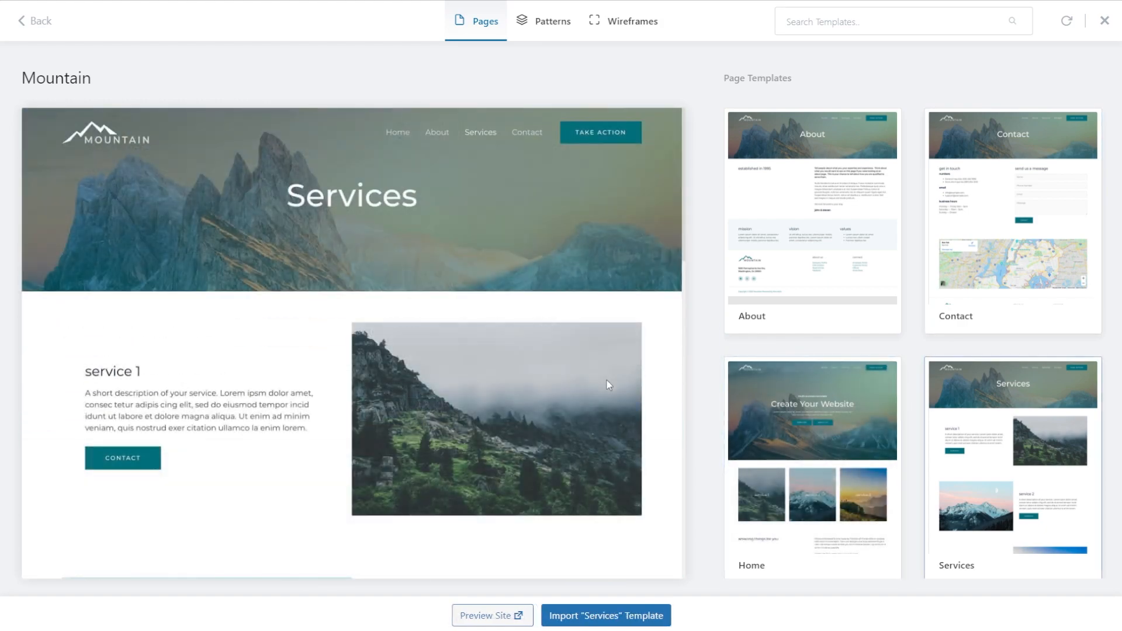
click(564, 620)
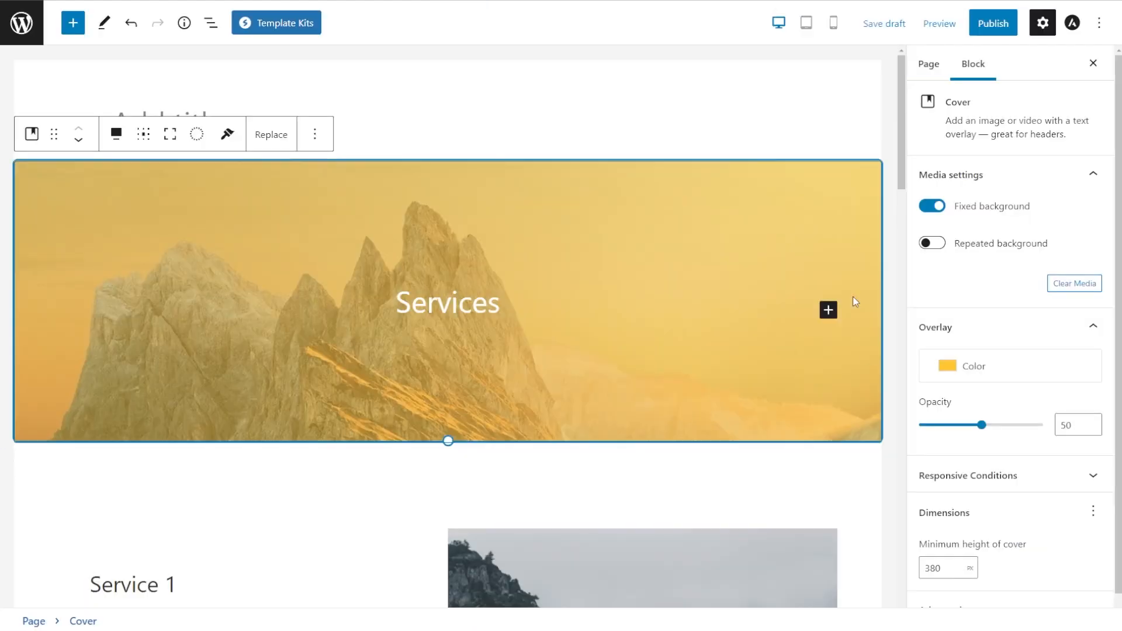
Step: Review the imported Services page in the editor, from the cover and service sections to the Frequently Asked Questions and back up
scroll(859, 470, down, 5)
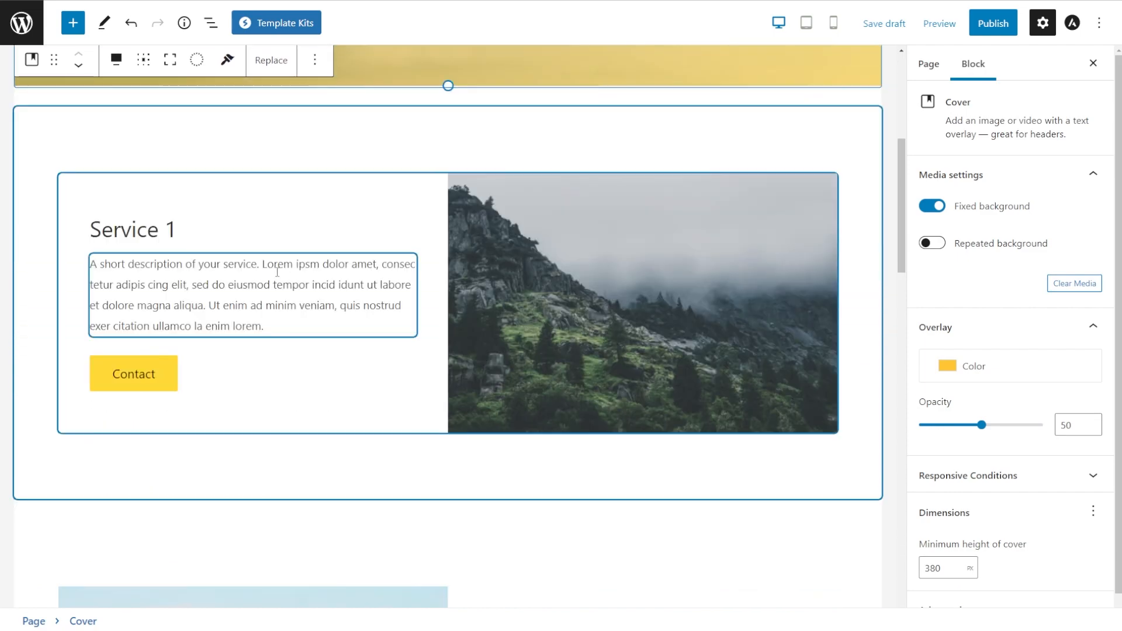
scroll(343, 409, down, 9)
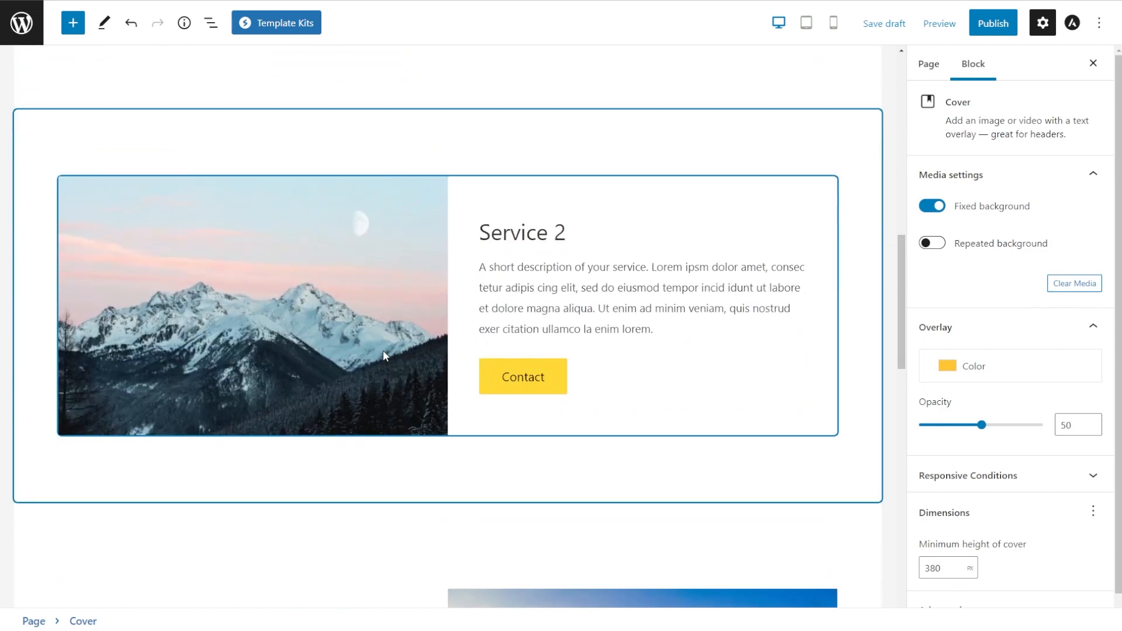
scroll(294, 389, down, 10)
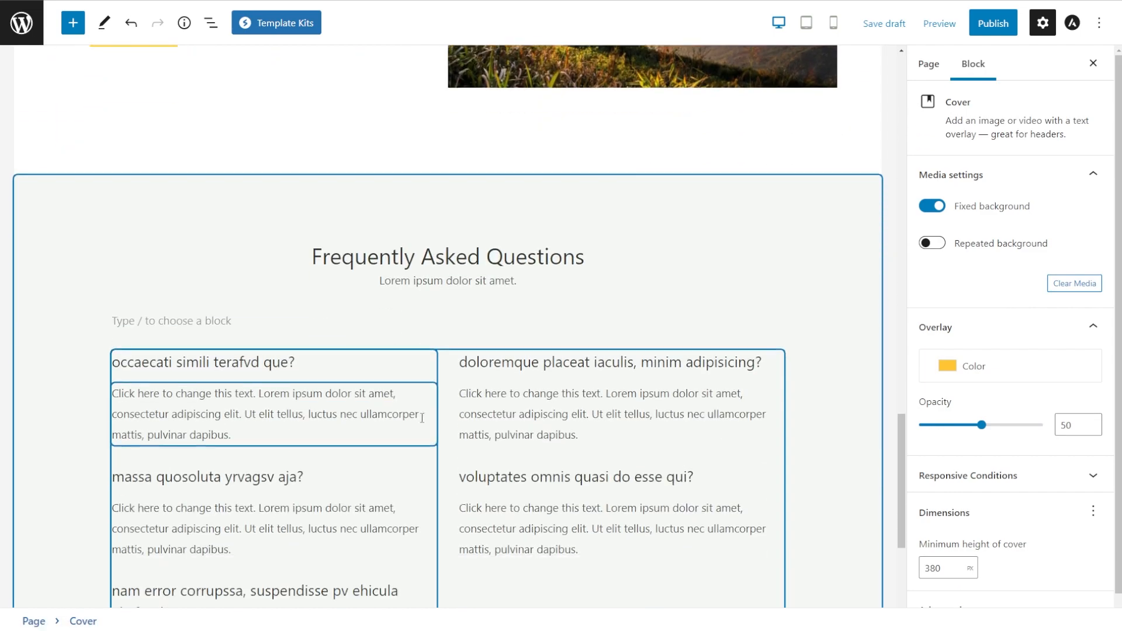
scroll(741, 427, down, 2)
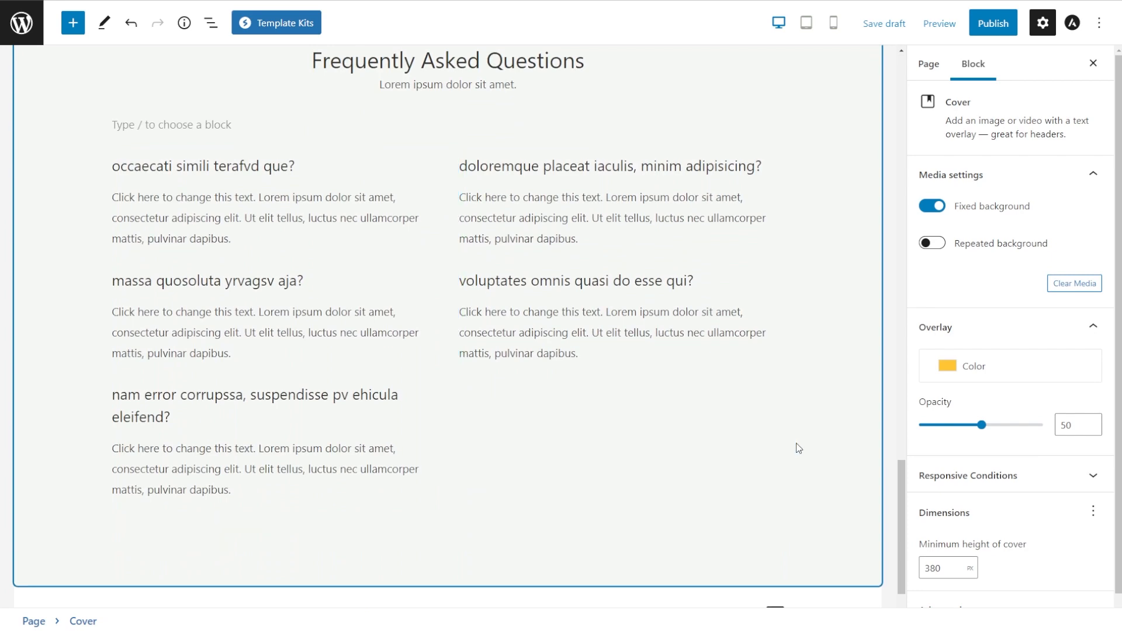
scroll(693, 412, up, 15)
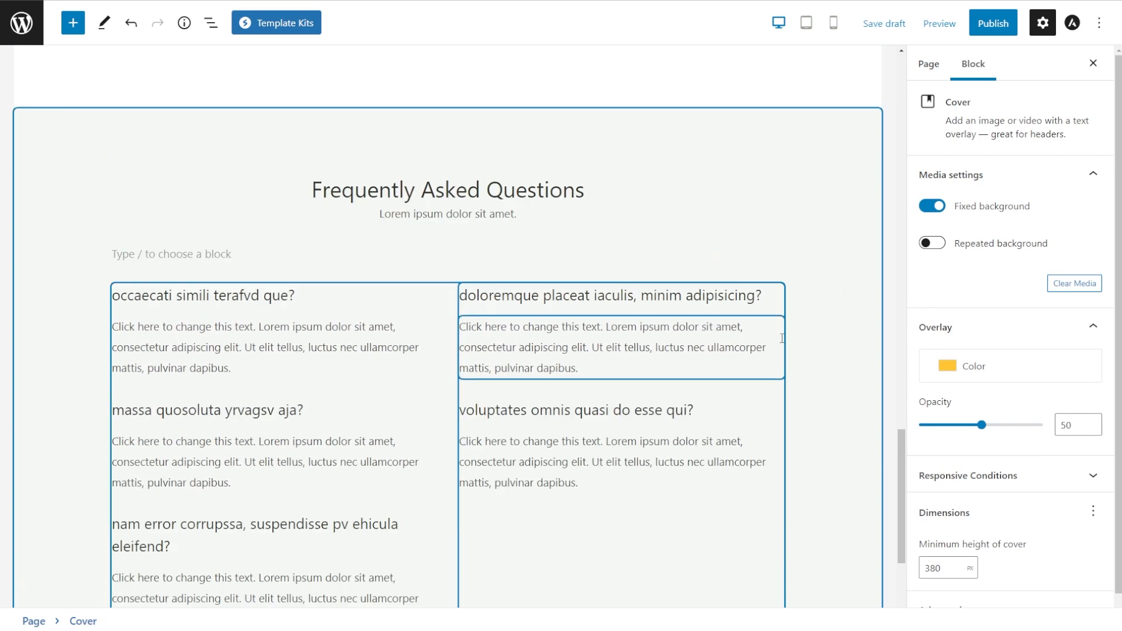
scroll(695, 412, up, 5)
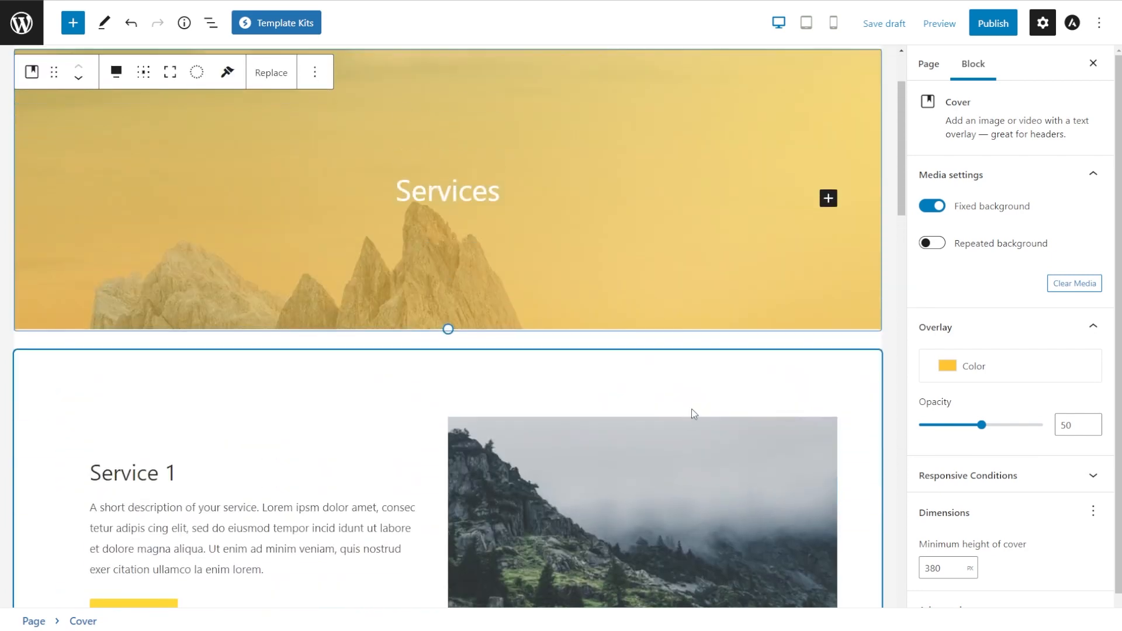